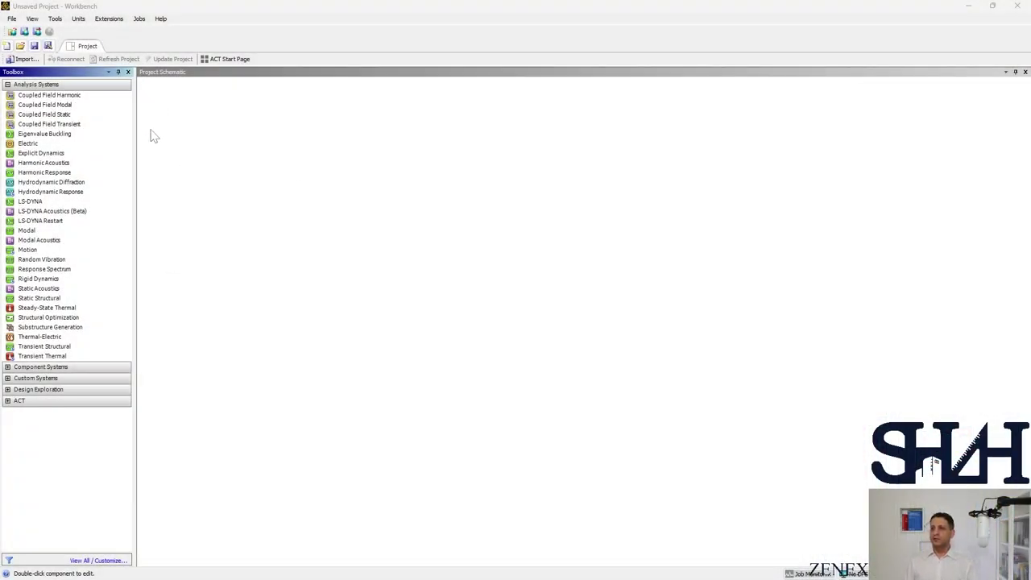
Step: Add a Static Structural analysis system to the project schematic and name it Solid_Mode1
click(113, 164)
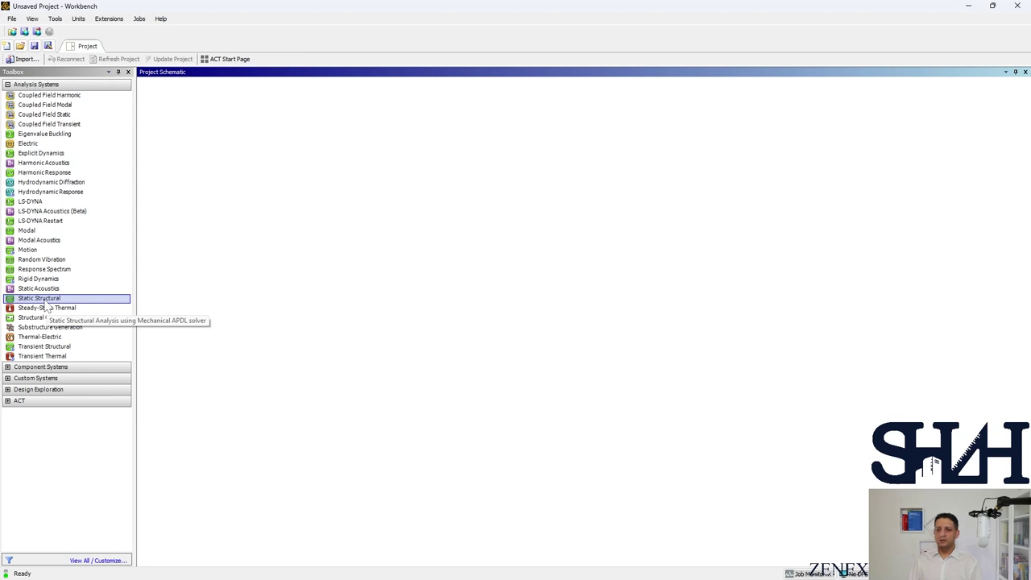
drag(46, 306, 214, 150)
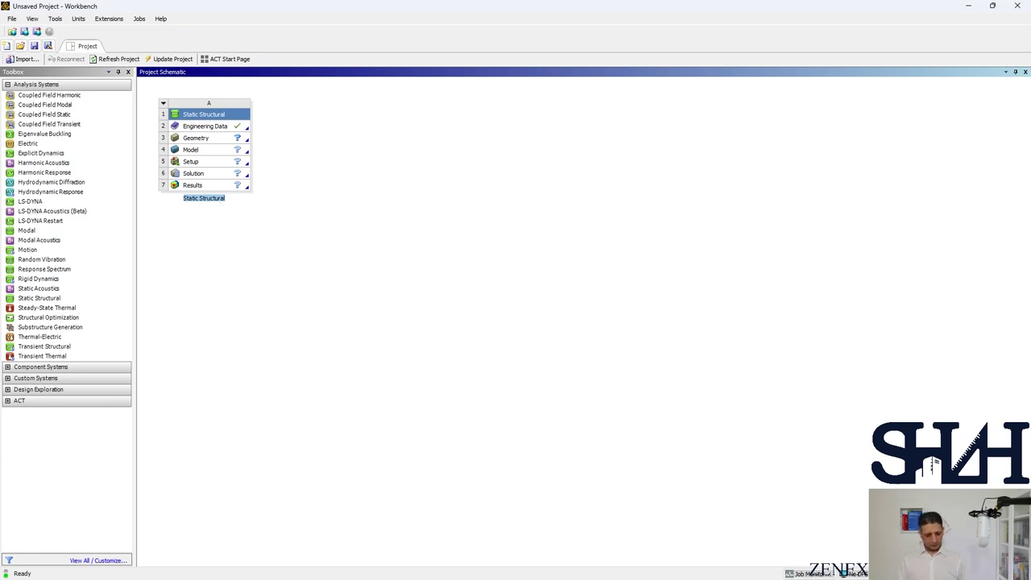
text(Solid)
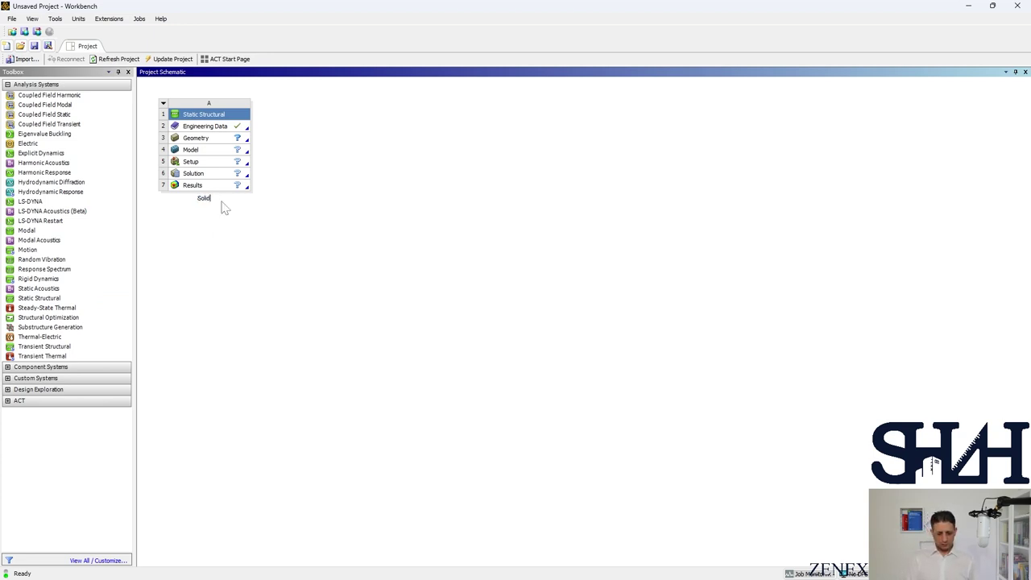
text(_Model1)
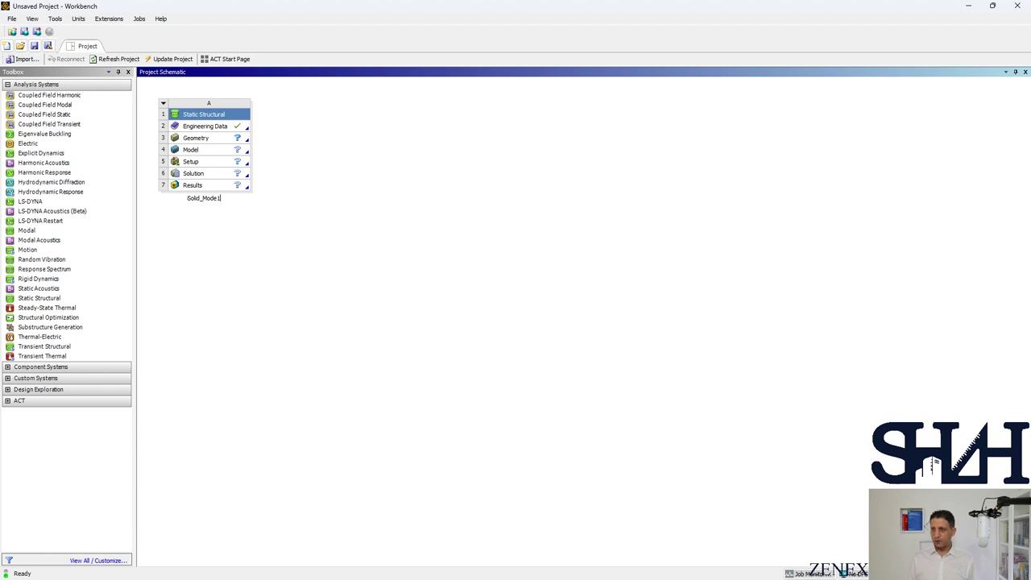
click(196, 138)
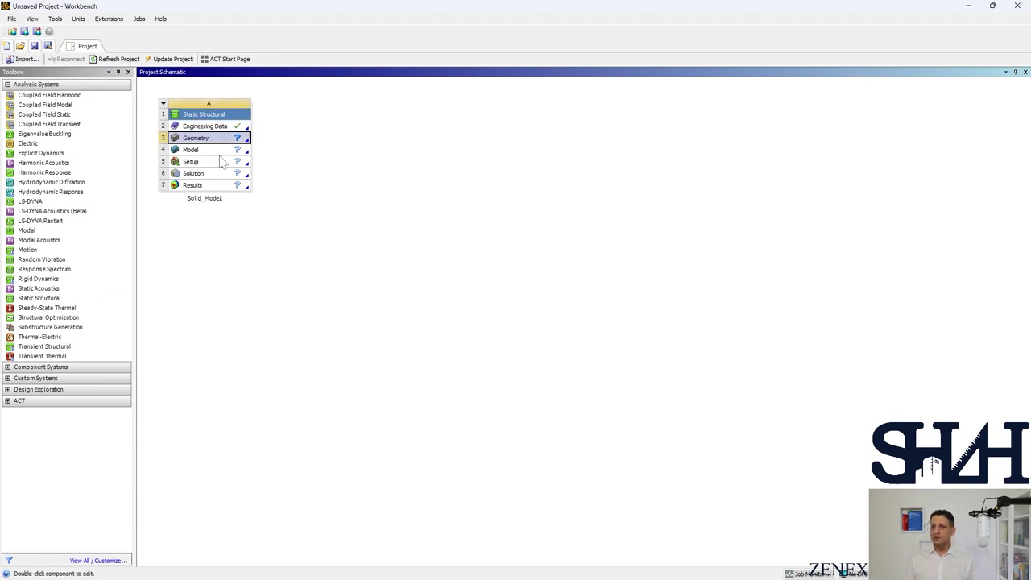
Step: In the system's Engineering Data, add Structural Steel NL twice from the General Non-linear Materials source
click(202, 128)
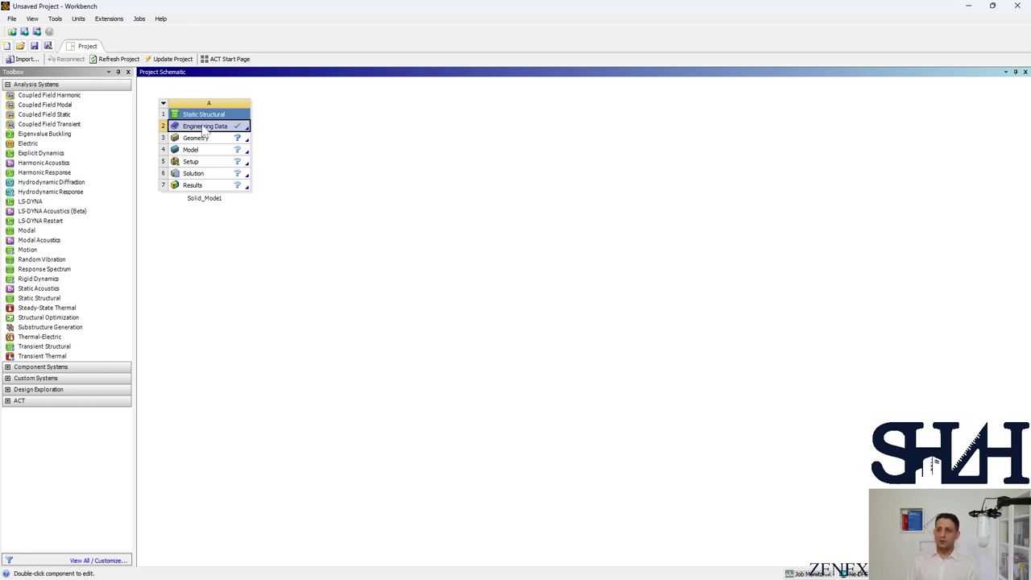
double_click(204, 131)
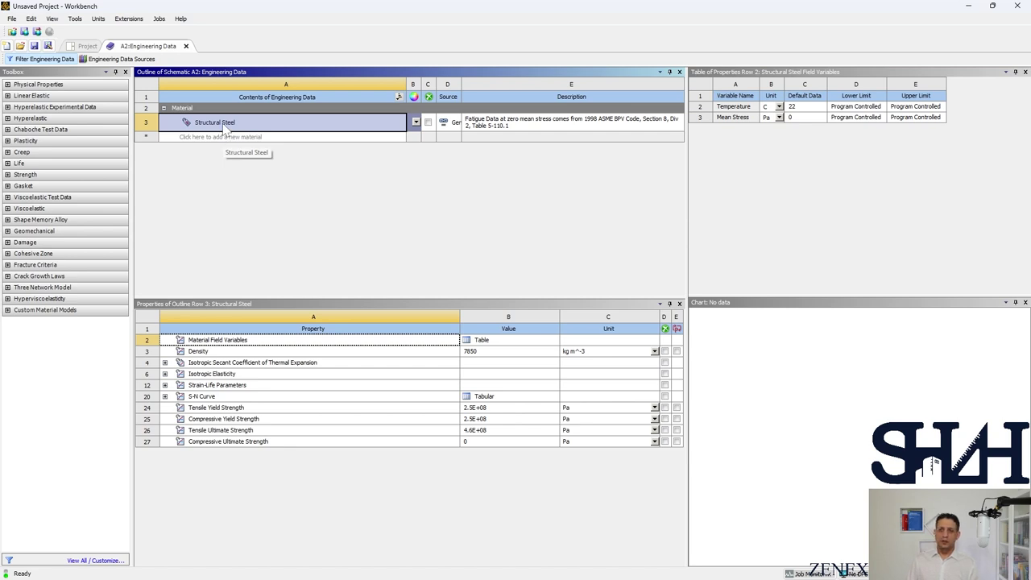
click(123, 64)
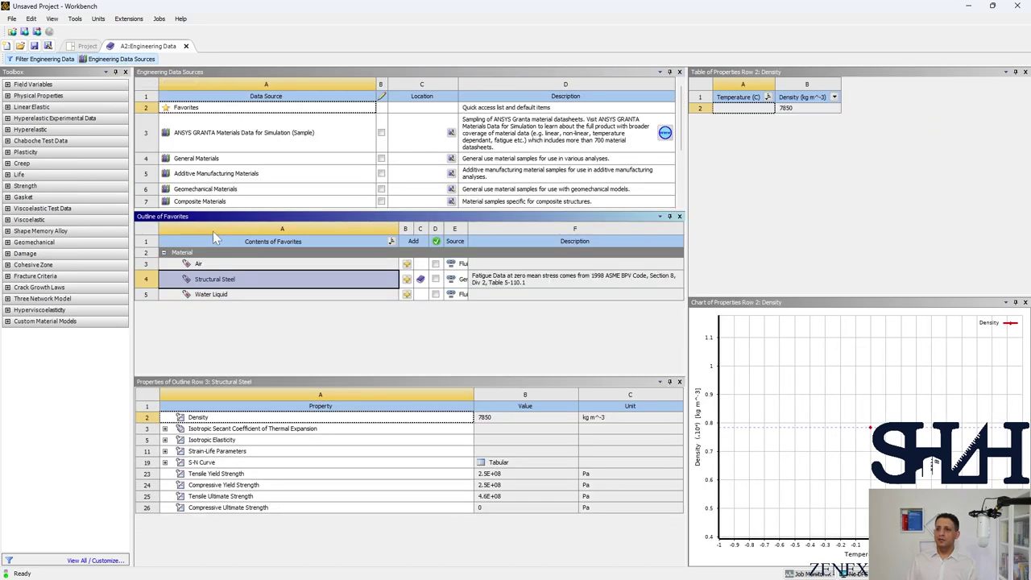
scroll(229, 193, down, 2)
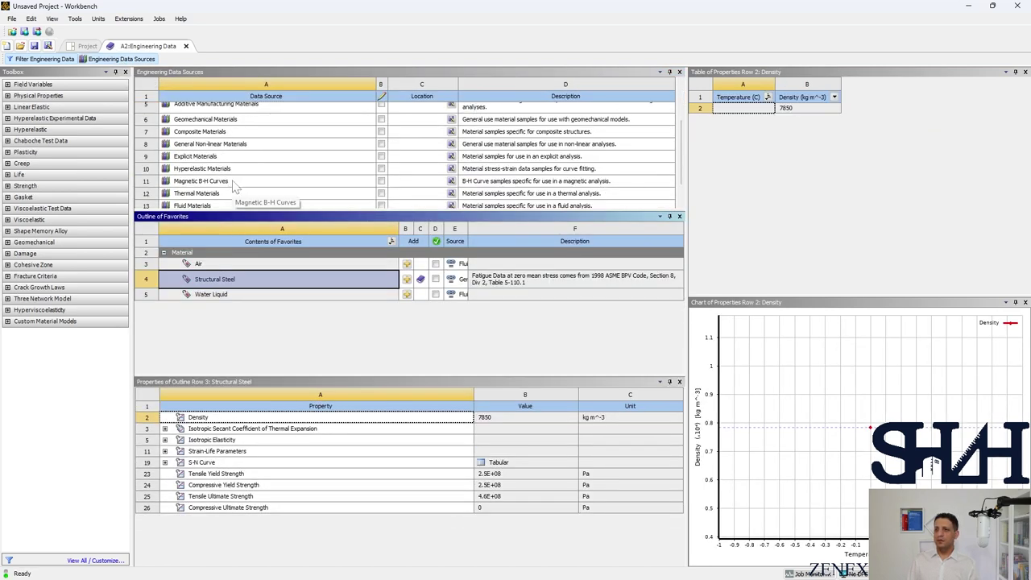
click(222, 145)
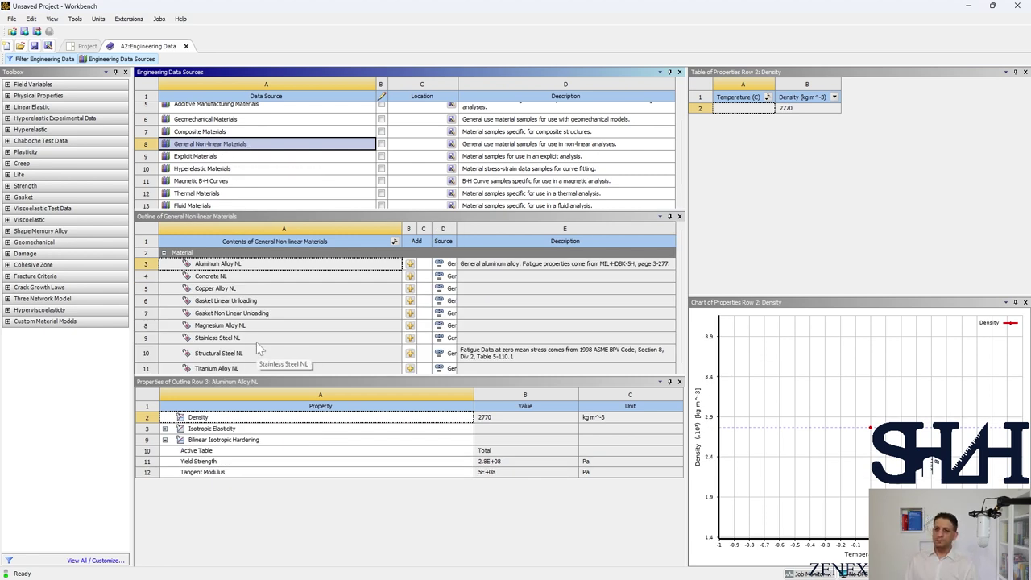
scroll(258, 348, down, 1)
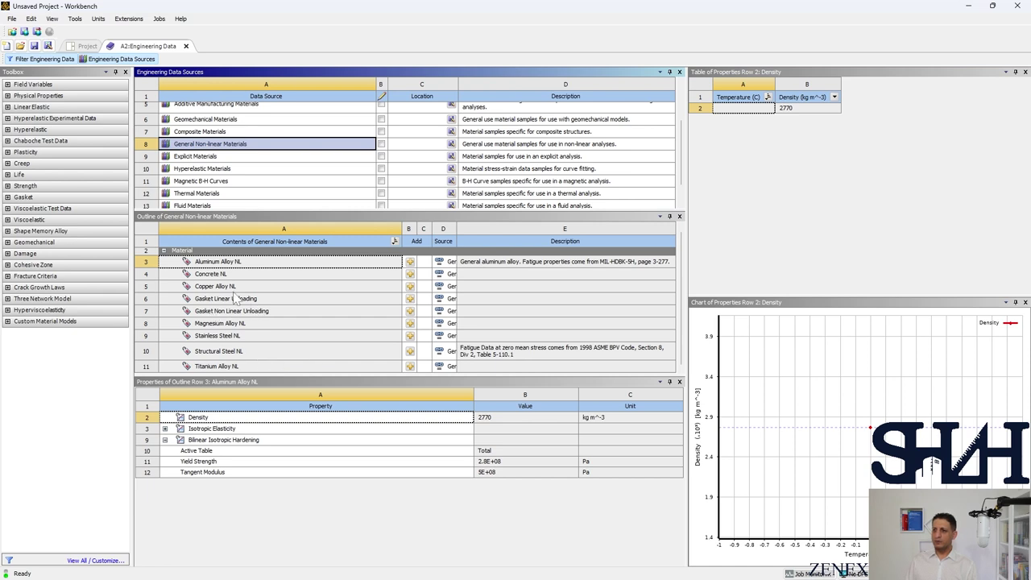
click(211, 357)
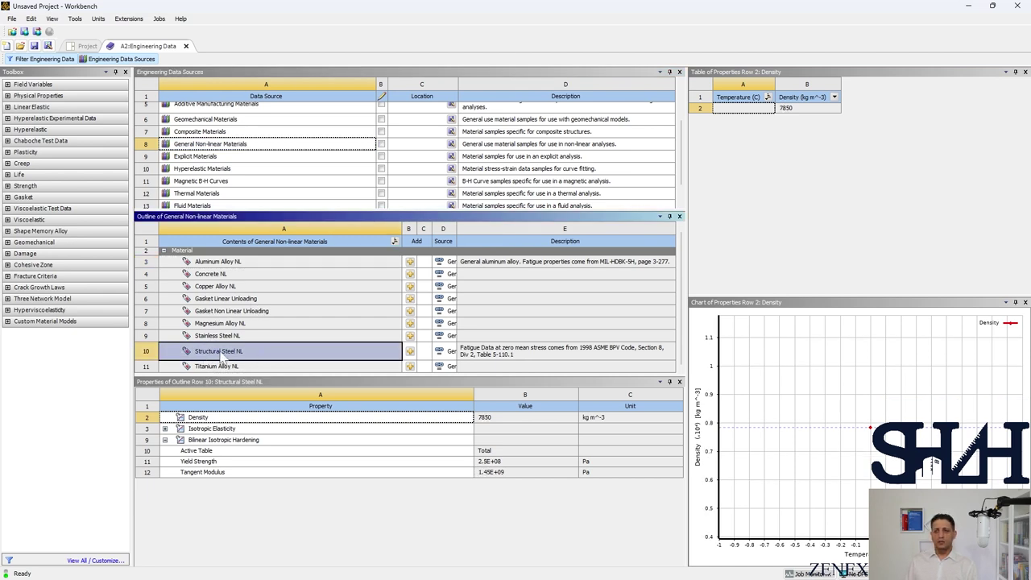
click(411, 356)
click(123, 60)
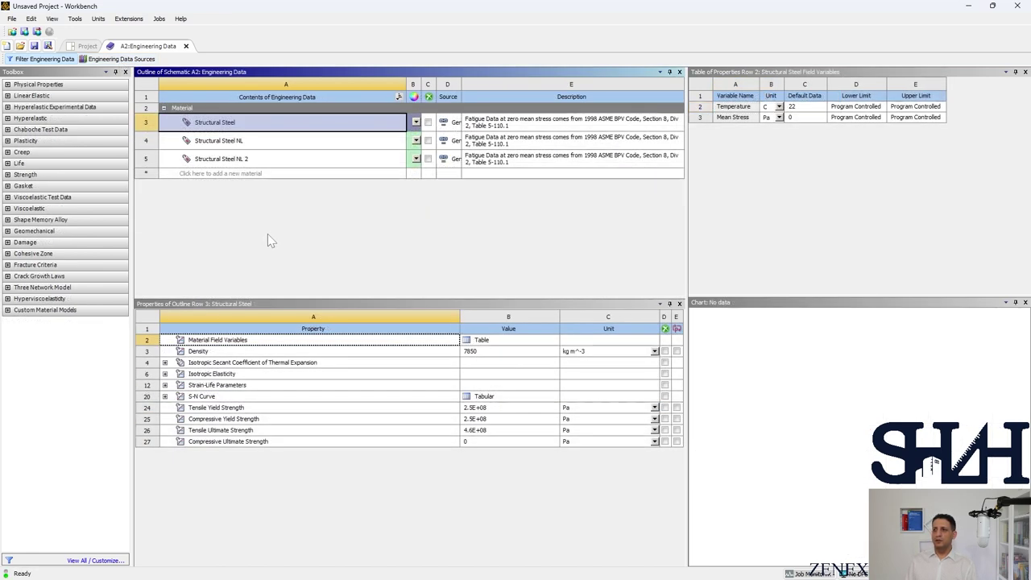
Step: Delete the default Structural Steel material and rename the two nonlinear steels S235 and M8.8
right_click(237, 126)
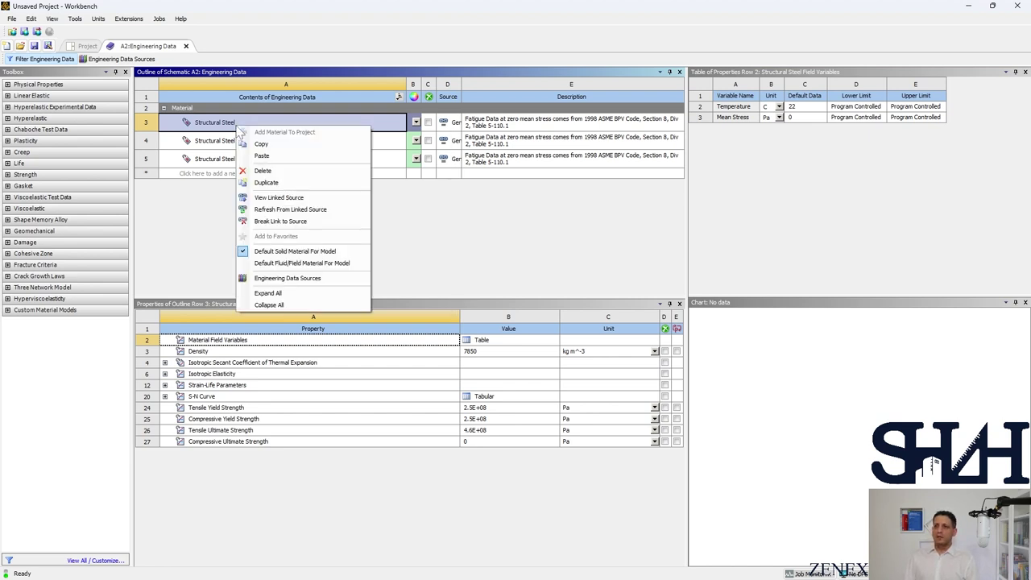
click(252, 171)
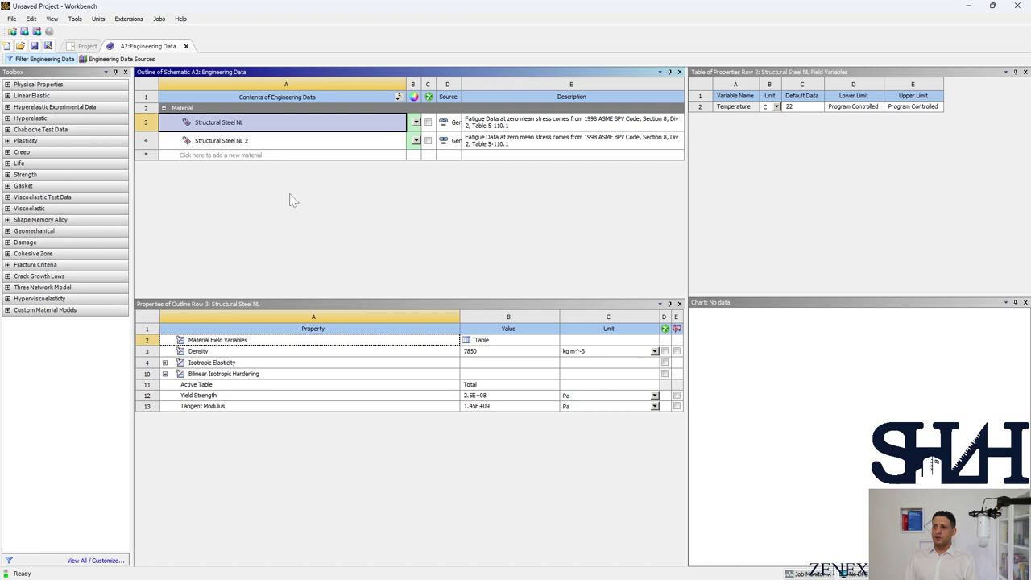
click(216, 126)
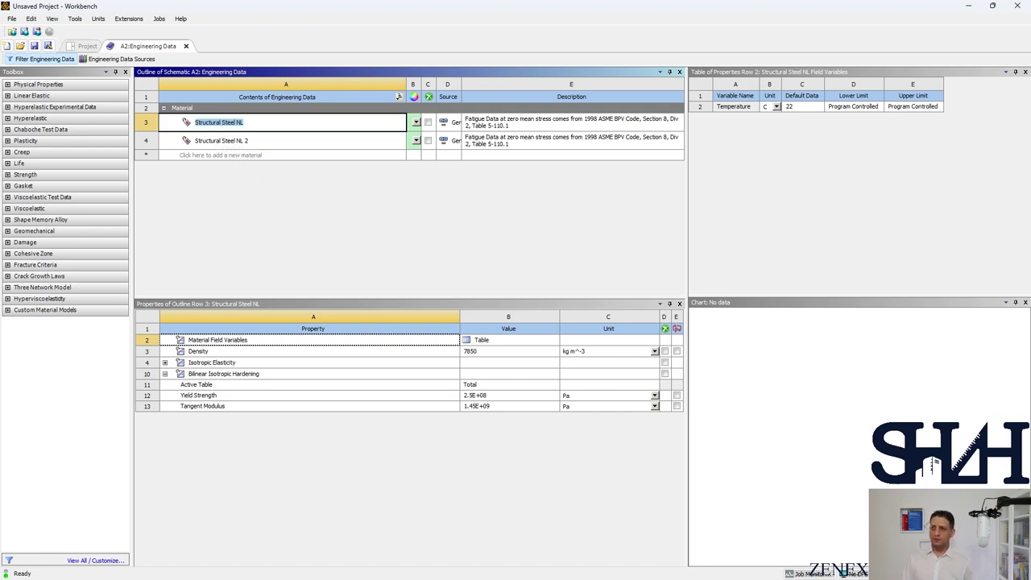
text(S235)
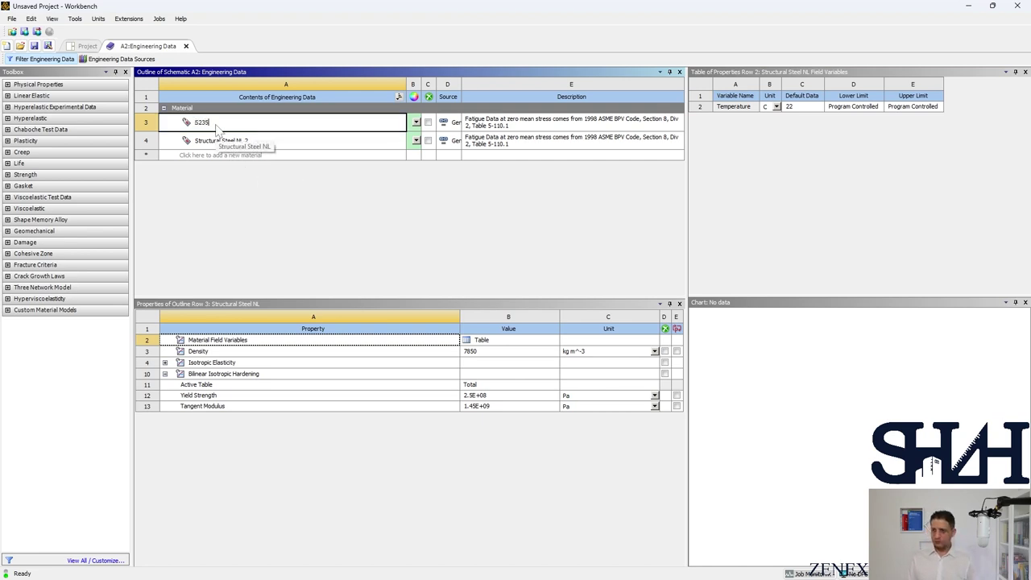
key(Return)
click(215, 143)
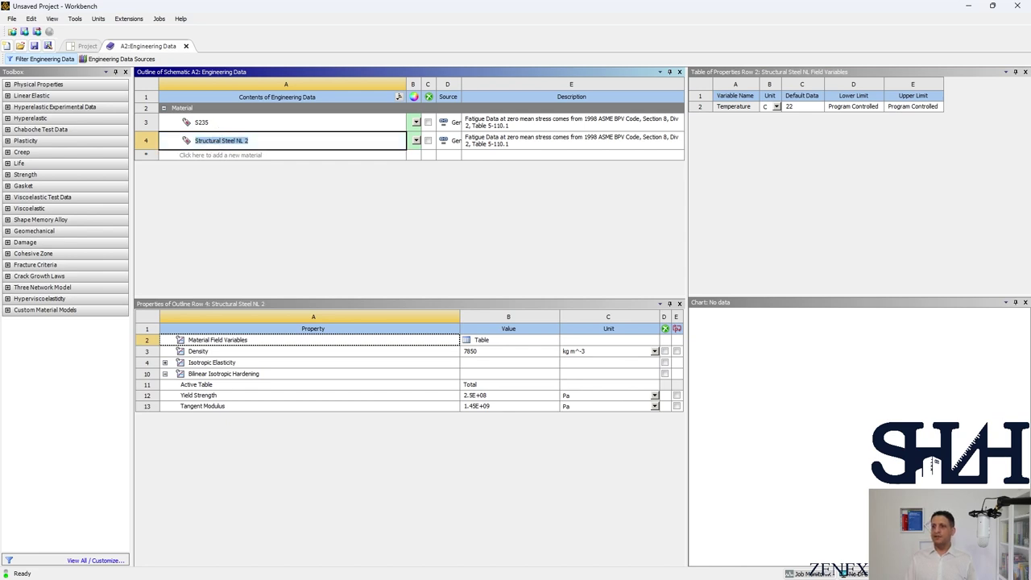
text(M8.8)
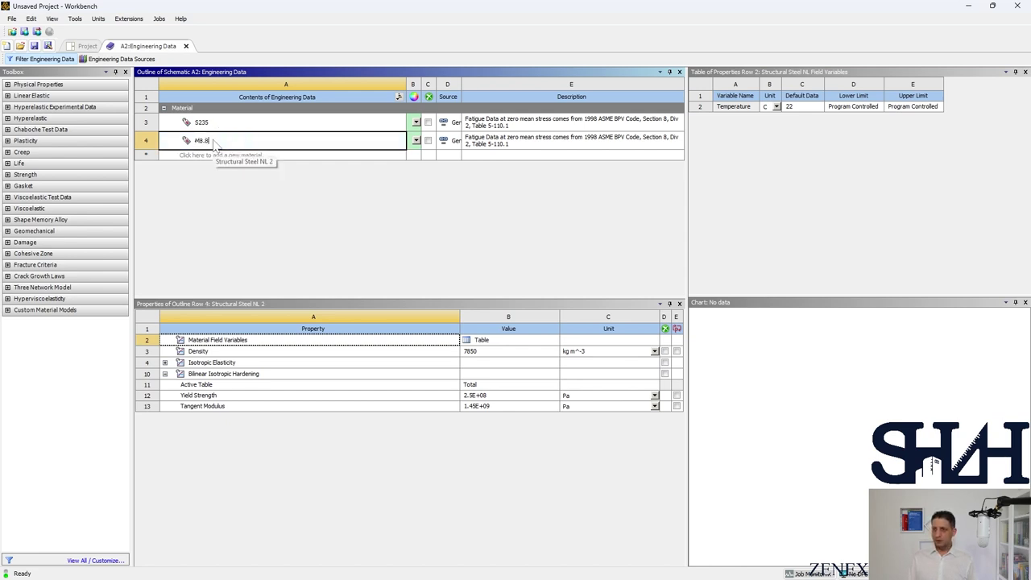
key(Return)
Step: Set the bilinear hardening of S235 to a yield strength of 235 MPa and a tangent modulus of 1 MPa
click(209, 122)
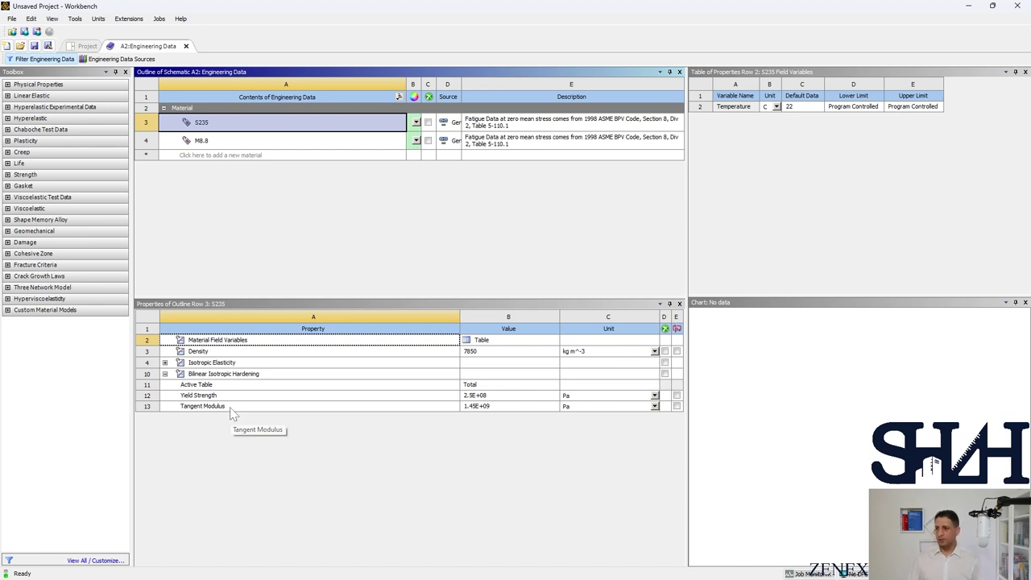
click(654, 396)
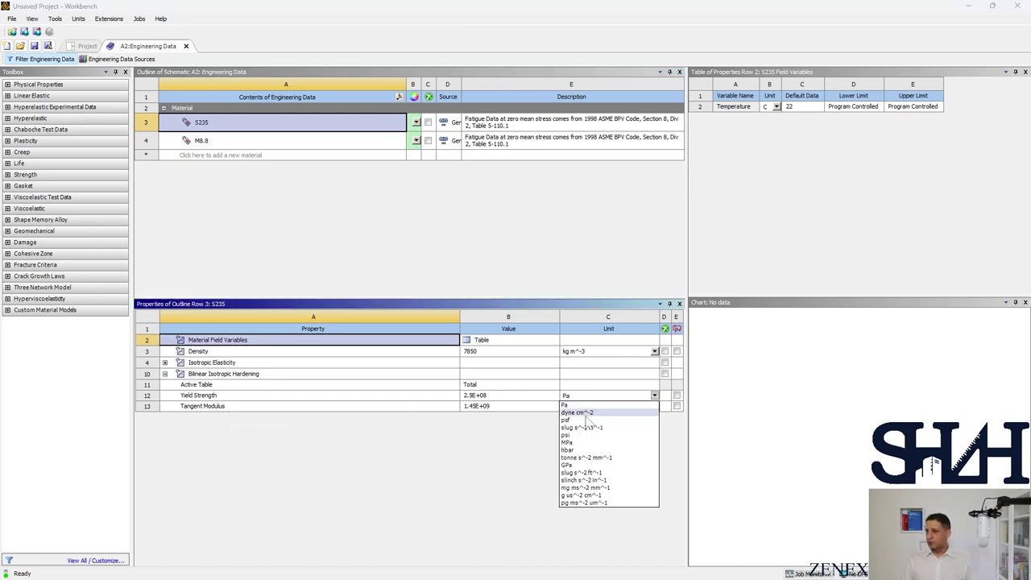
click(587, 449)
click(483, 396)
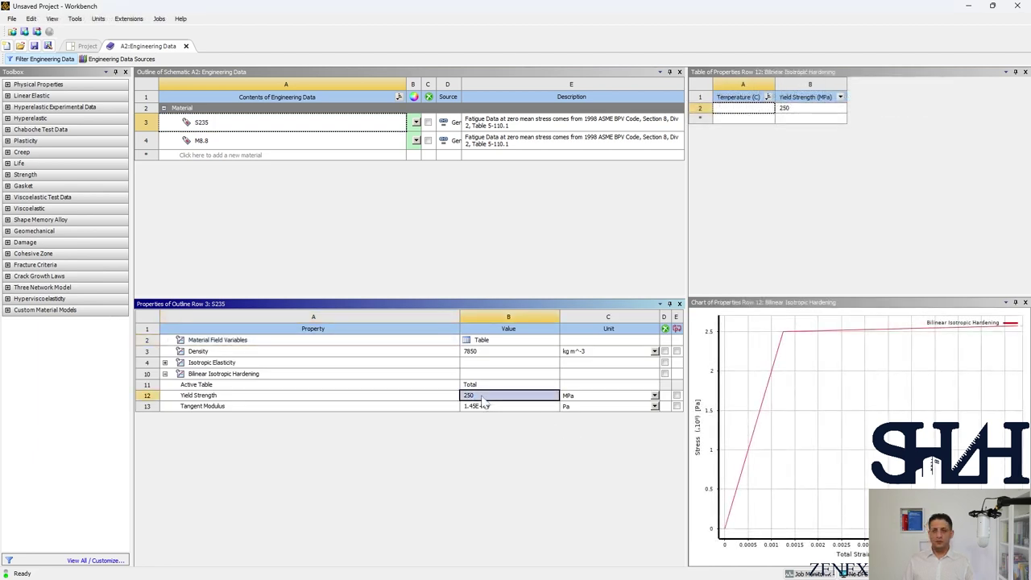
text(235)
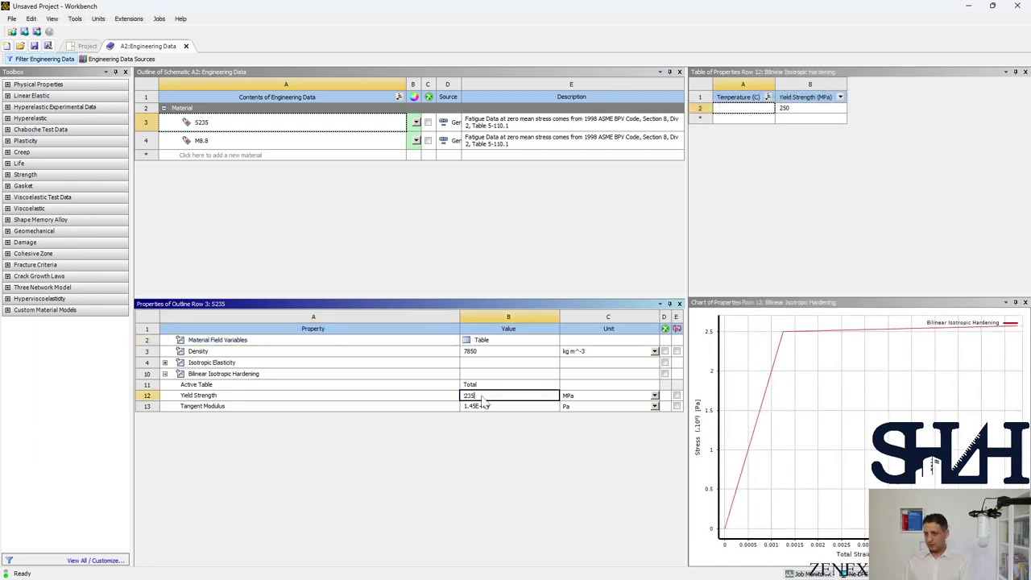
click(487, 406)
click(582, 406)
click(580, 459)
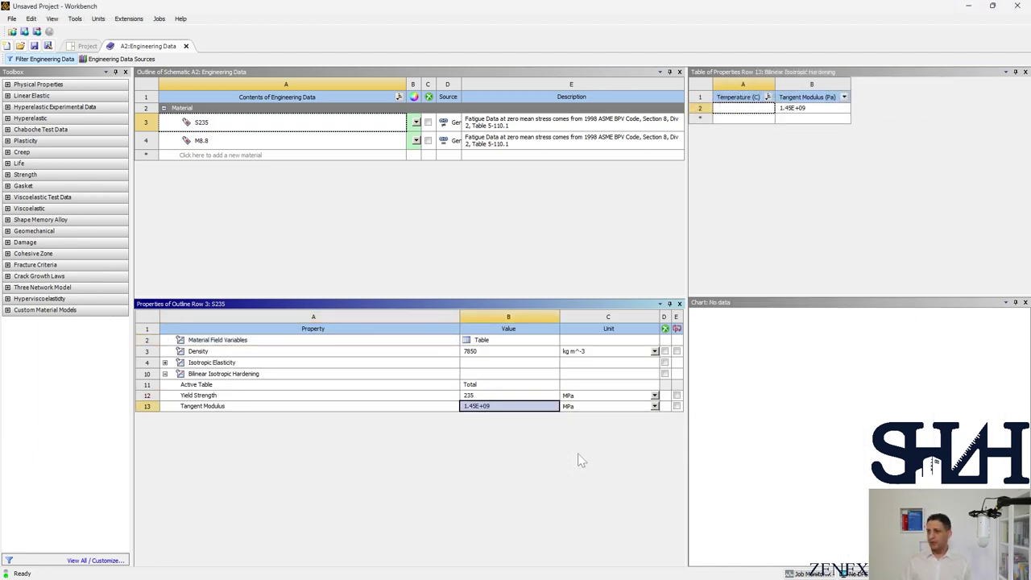
text(1)
key(Return)
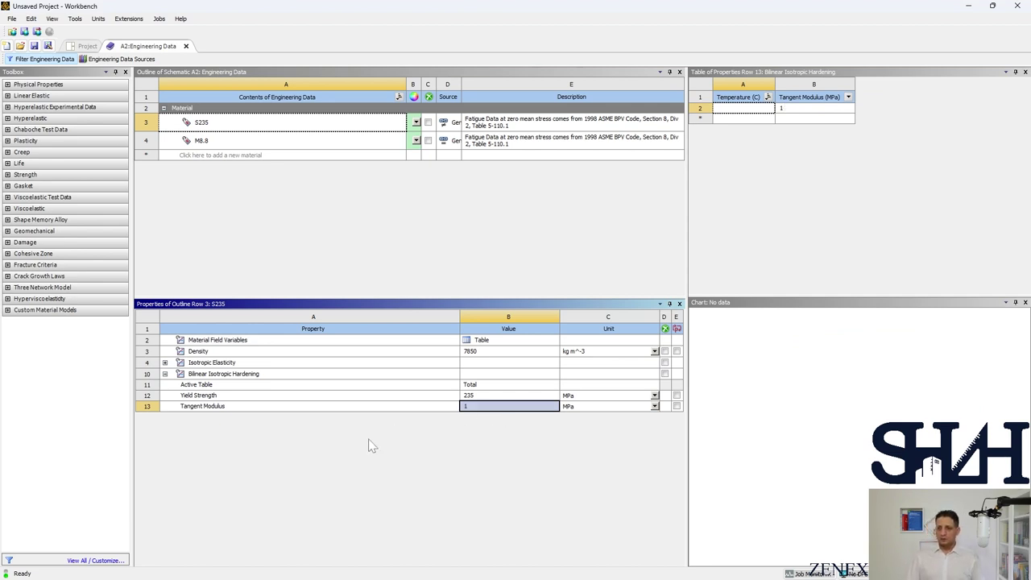
Step: Set the bilinear hardening of M8.8 to a yield strength of 640 MPa and a tangent modulus of 1 MPa
click(250, 145)
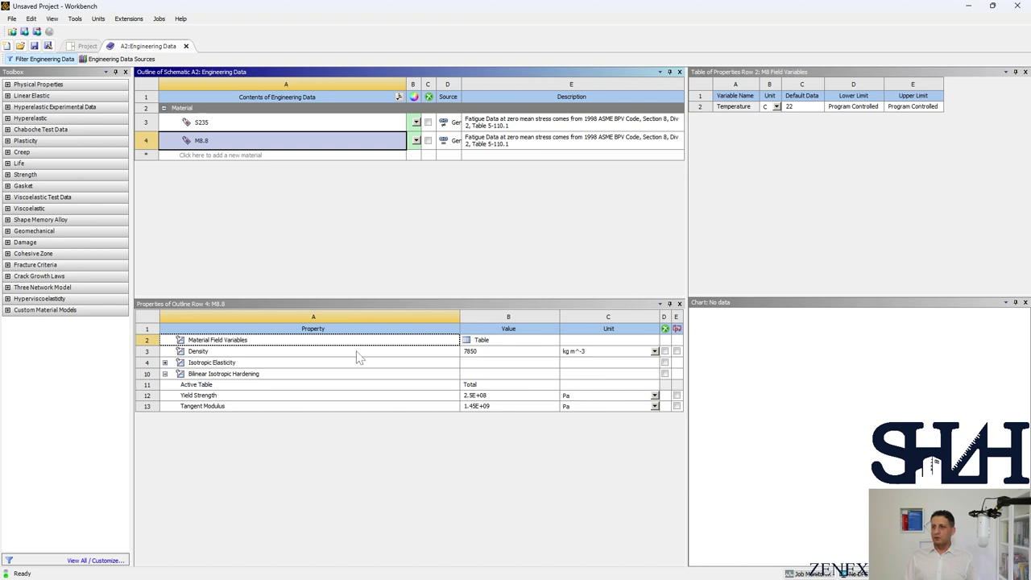
click(568, 397)
click(573, 442)
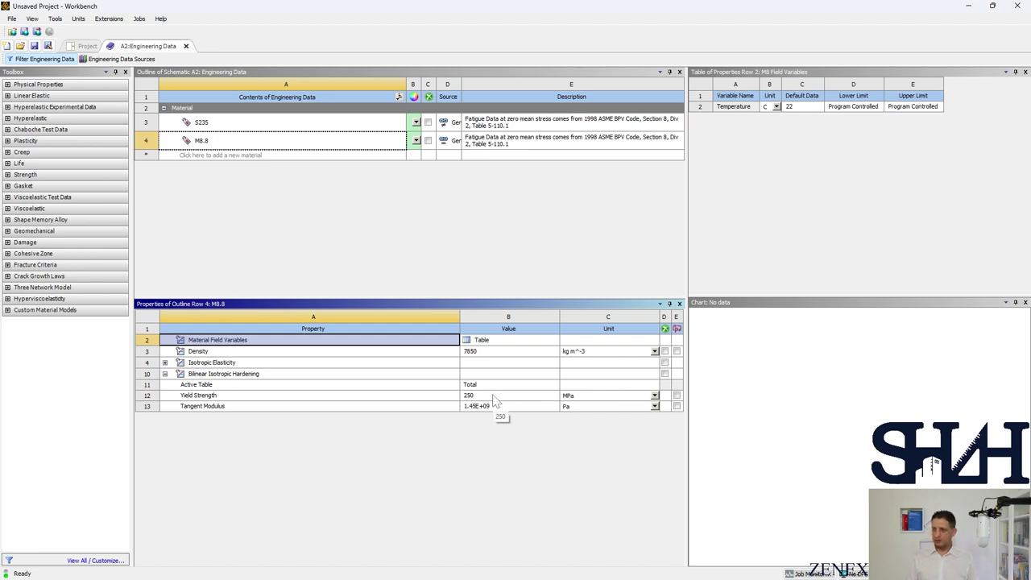
click(493, 396)
click(493, 396)
text(640)
key(Return)
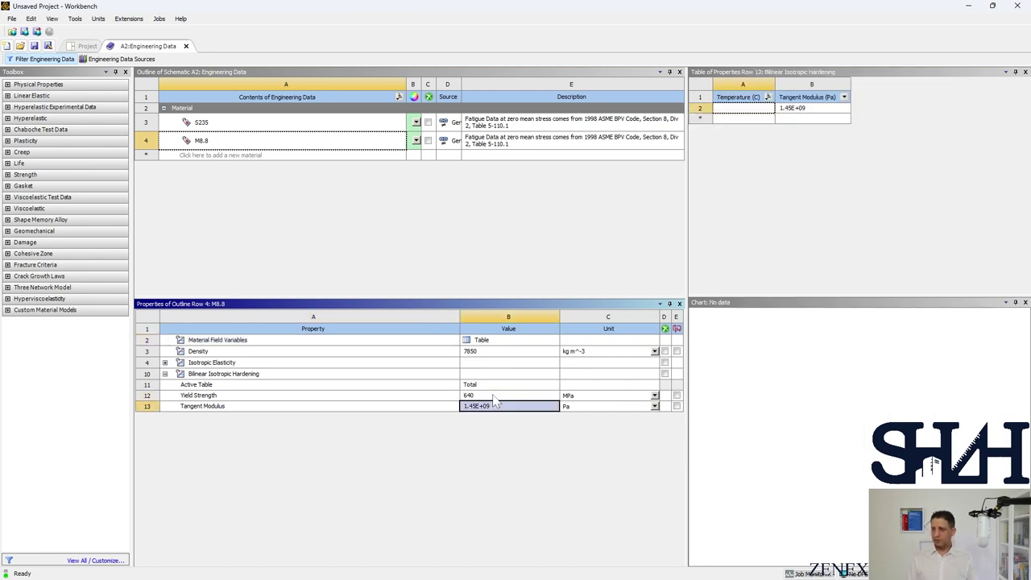
click(566, 408)
click(574, 454)
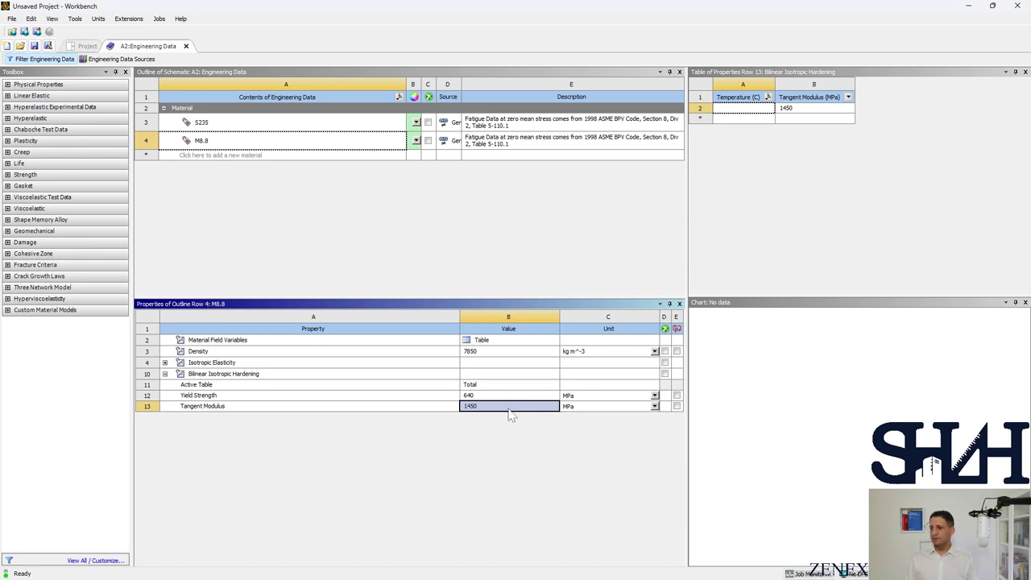
text(1)
key(Return)
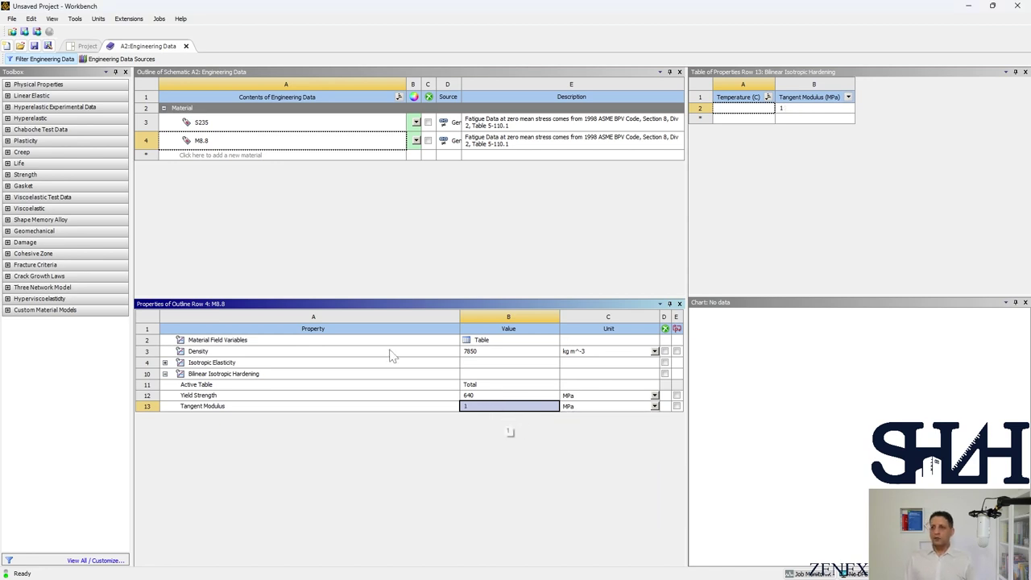
Step: Close the Engineering Data and open the static structural system's Geometry in SpaceClaim
click(186, 46)
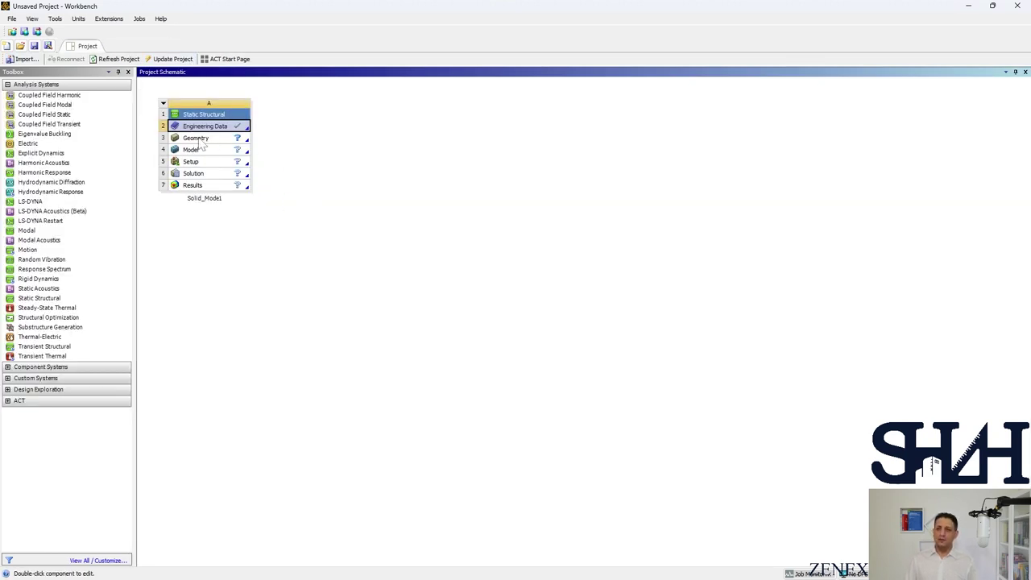
double_click(199, 140)
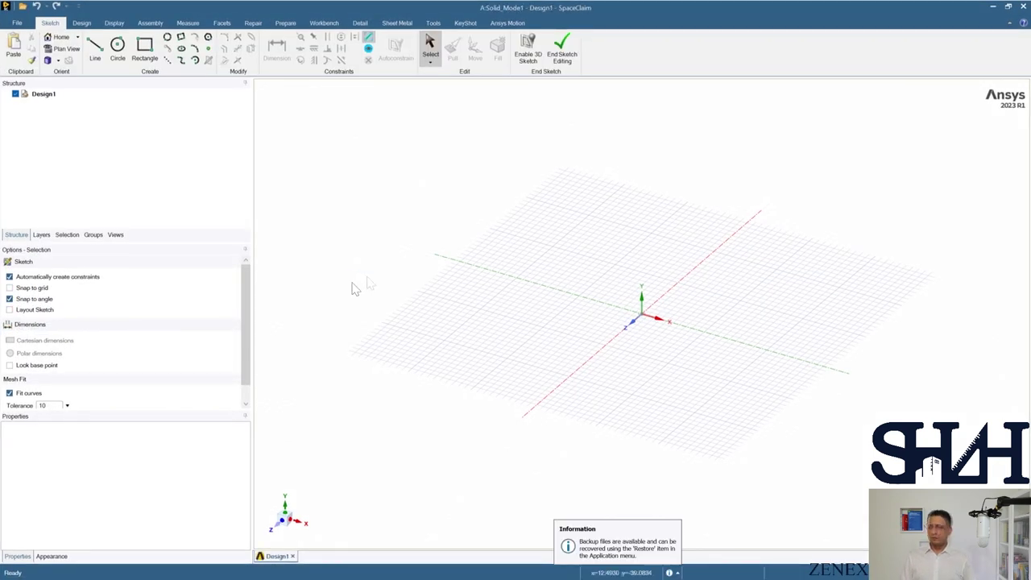
scroll(460, 288, up, 2)
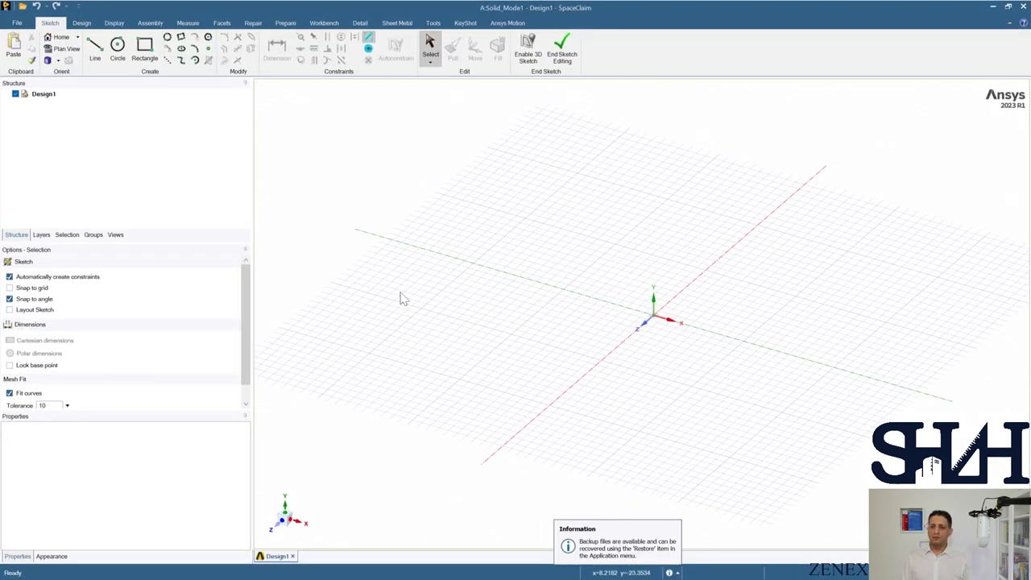
scroll(428, 296, down, 3)
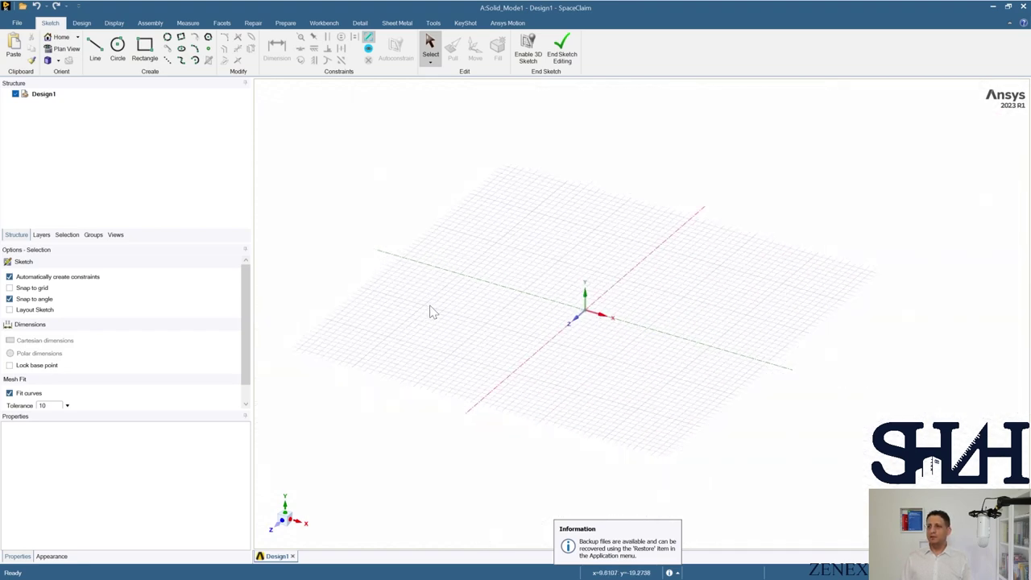
middle_drag(460, 313, 444, 297)
right_click(462, 307)
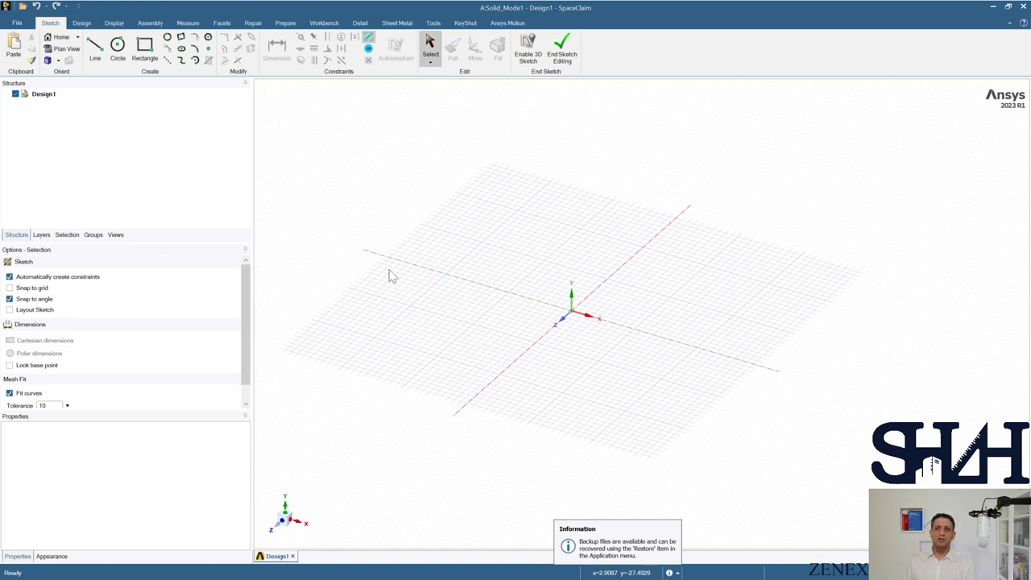
Step: Open the AutoCAD drawing HEA240 (DWG) from Downloads with millimetres as the model space units
click(16, 23)
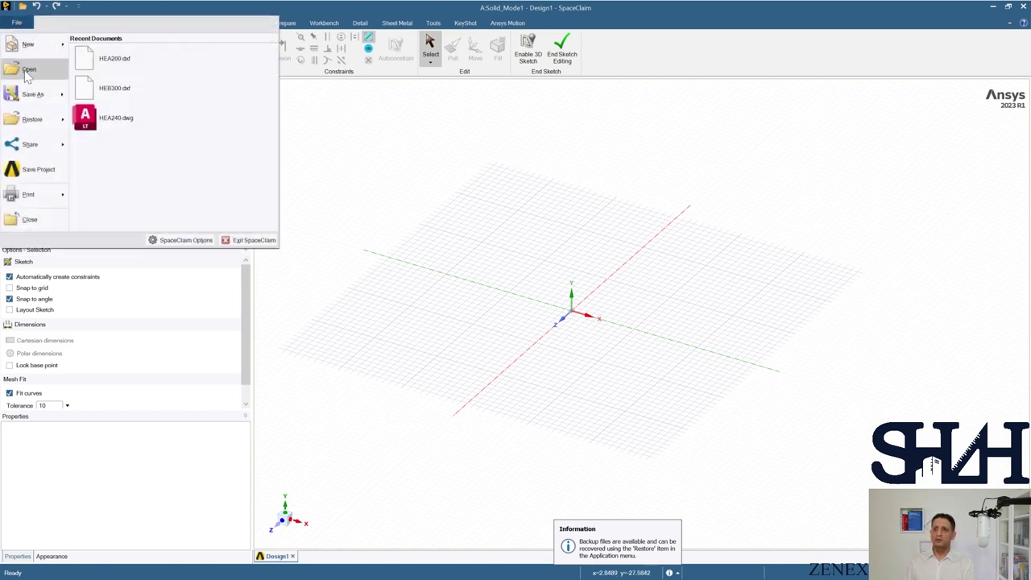
click(28, 71)
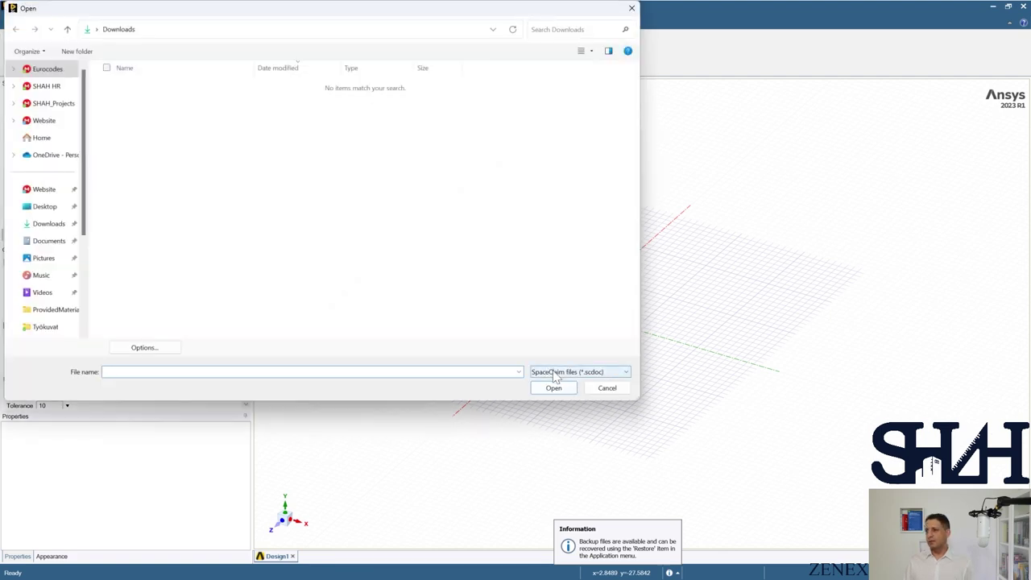
click(555, 372)
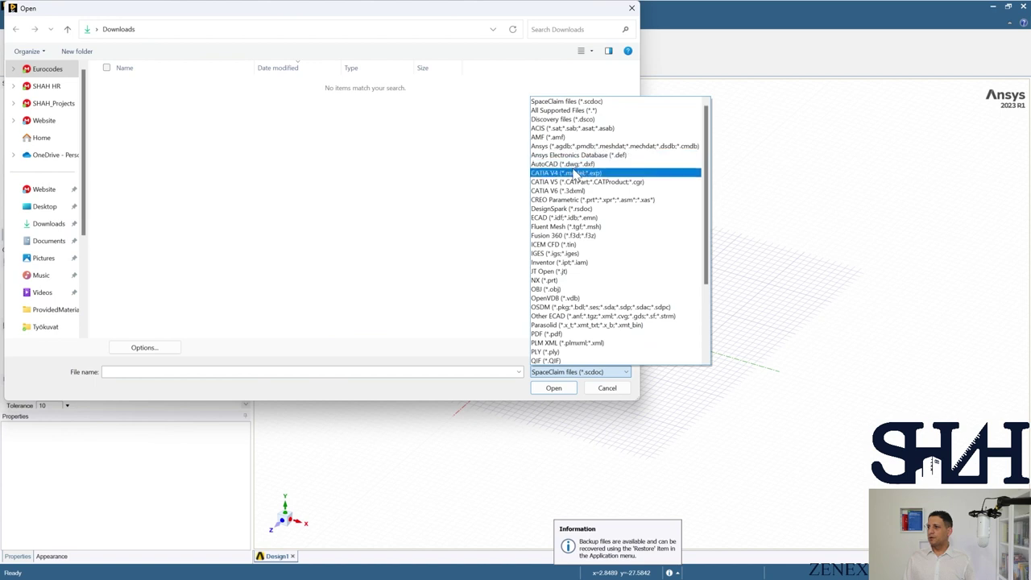
click(594, 164)
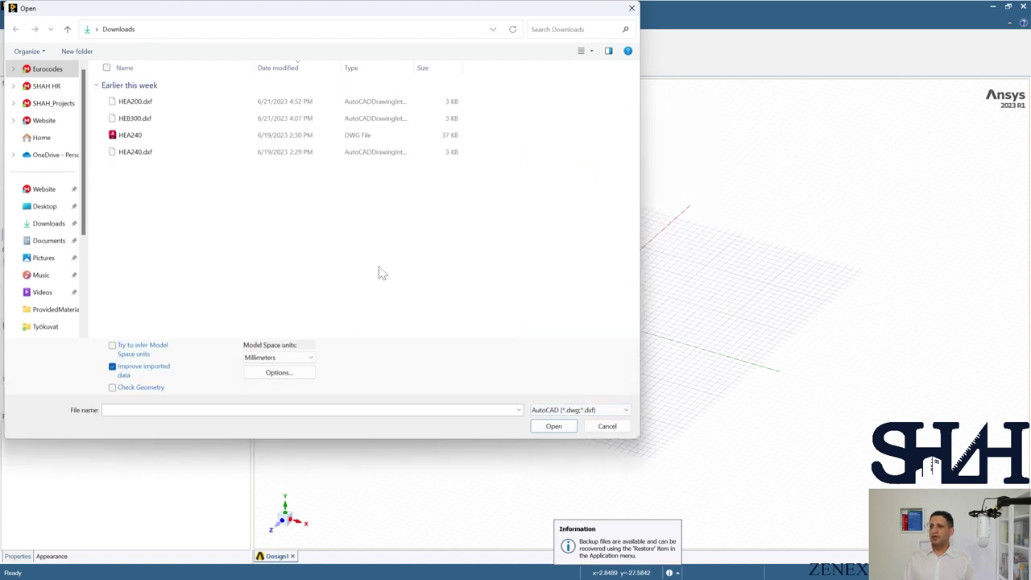
click(134, 135)
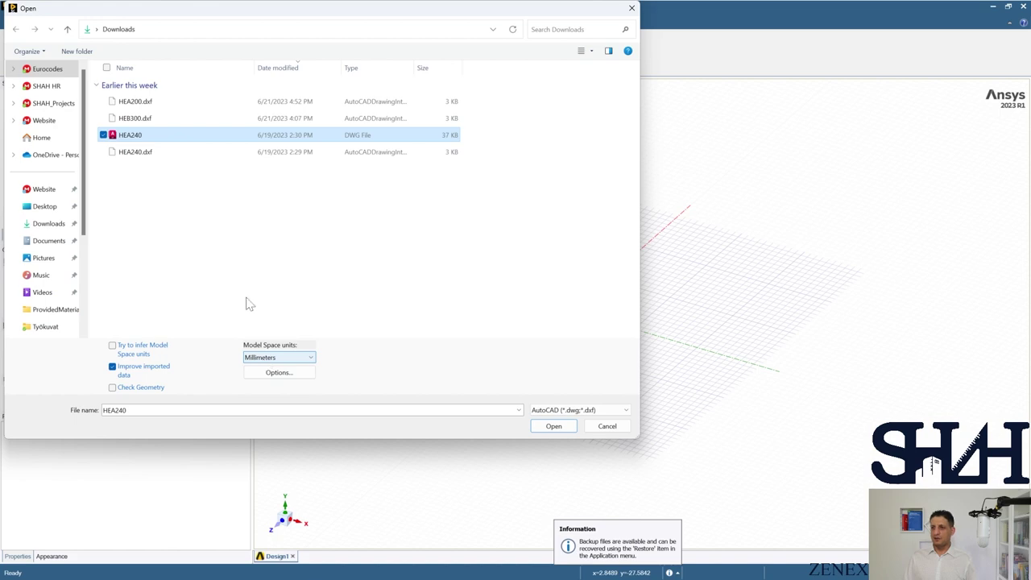
key(Return)
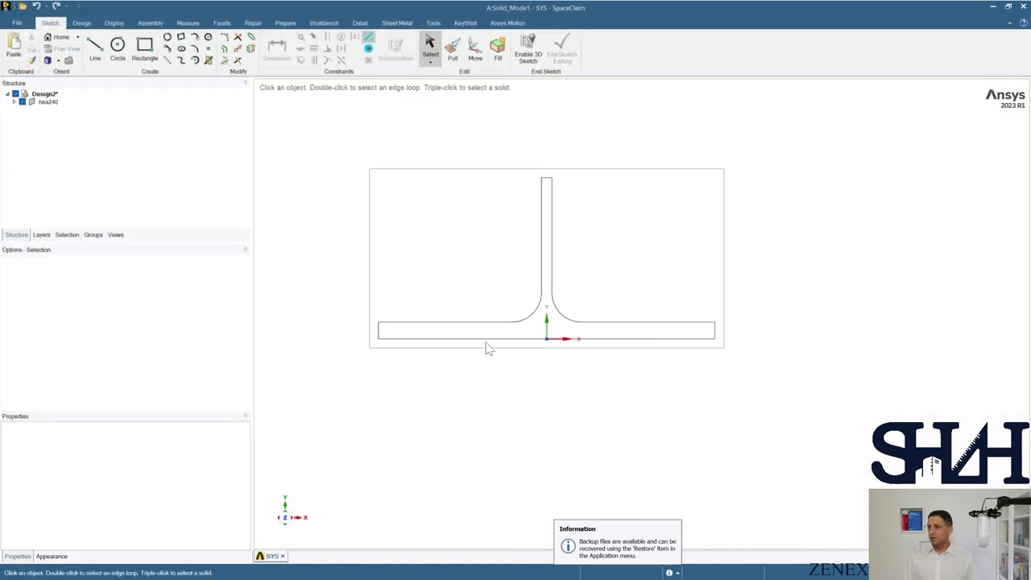
Step: Fill the closed T-shaped hea240 outline to turn the imported curves into a surface
click(487, 341)
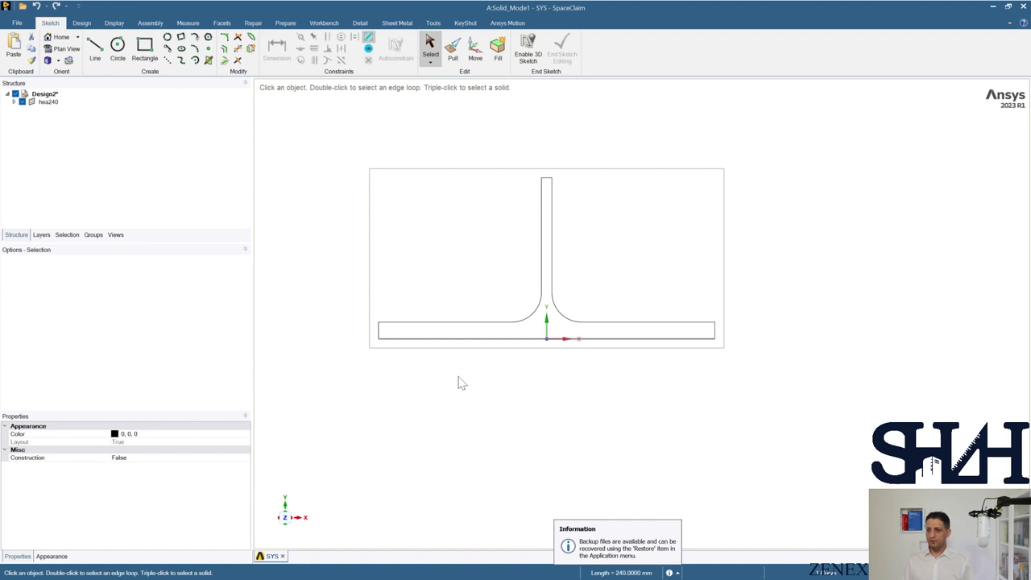
middle_drag(454, 384, 495, 393)
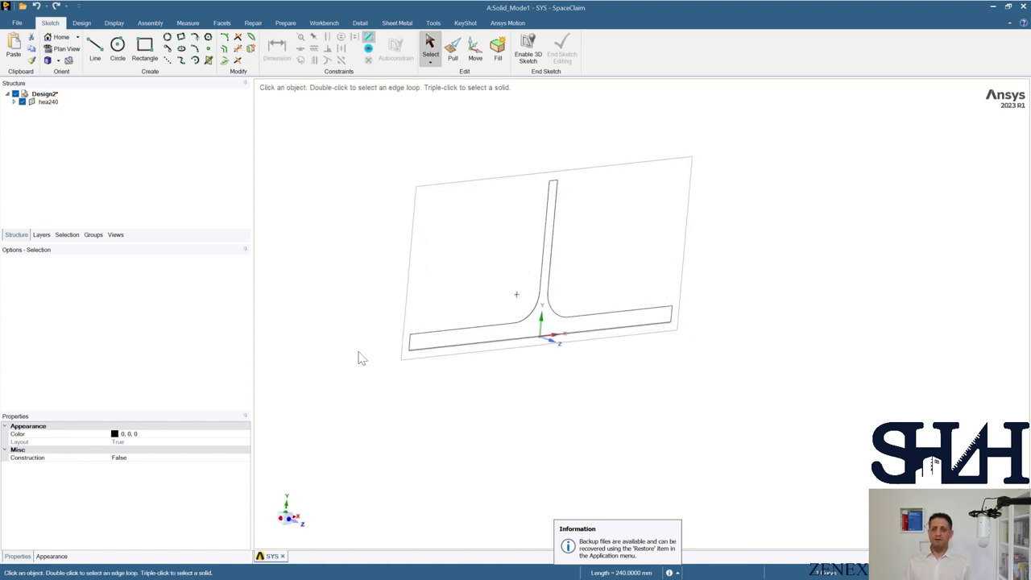
middle_drag(460, 411, 465, 386)
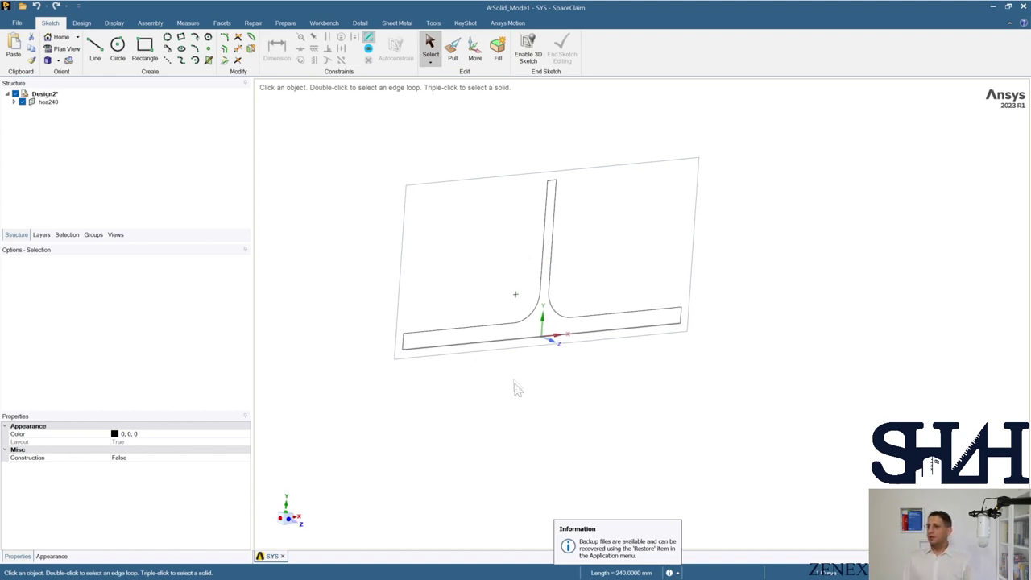
scroll(516, 386, down, 3)
drag(412, 214, 678, 416)
click(496, 49)
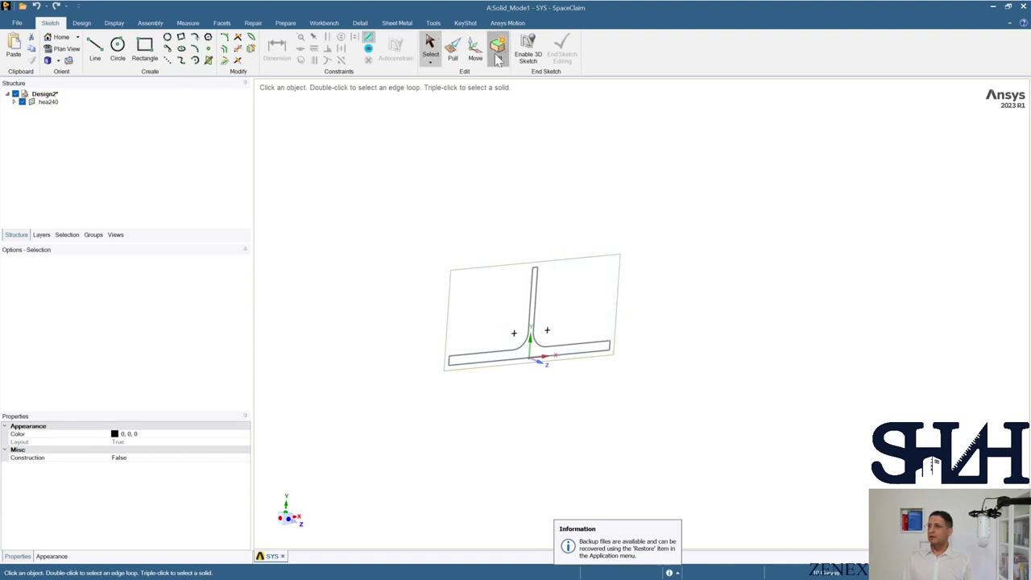
drag(414, 247, 683, 414)
Step: Color the filled surface green and hide the imported hea240 curves
click(113, 23)
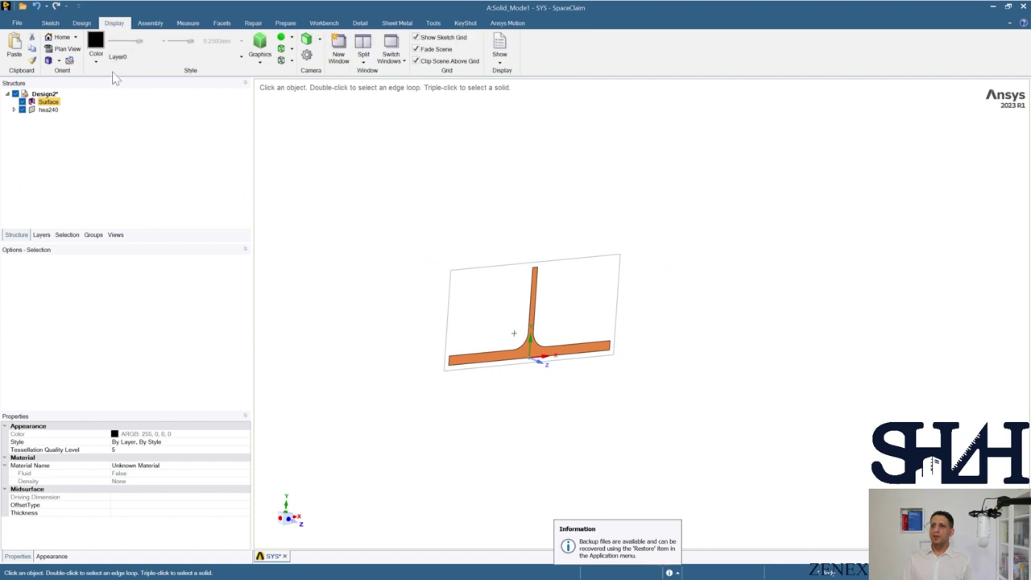
click(97, 50)
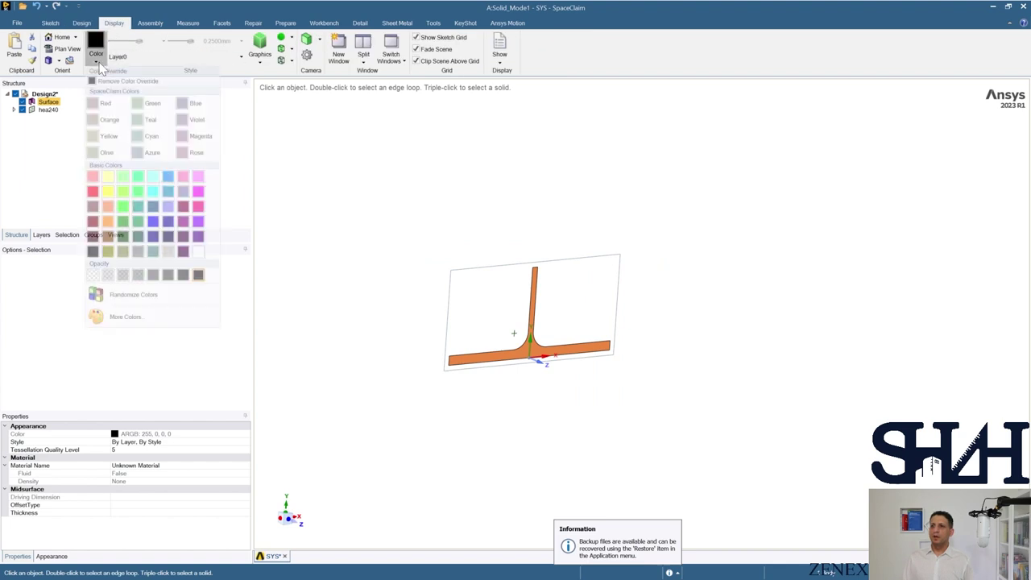
click(140, 105)
click(379, 330)
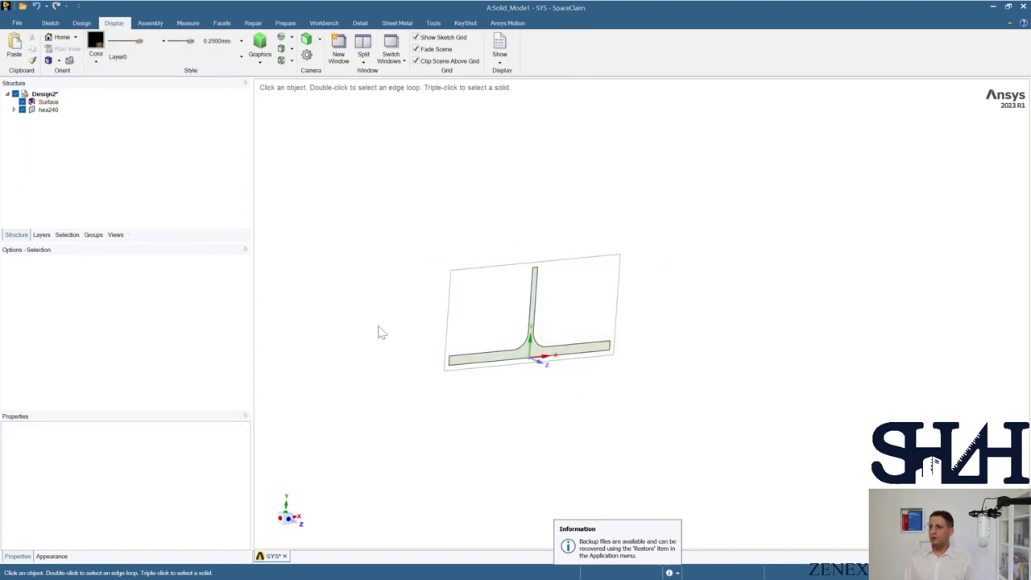
mouse_move(379, 329)
middle_down()
mouse_move(400, 336)
mouse_move(387, 347)
middle_up()
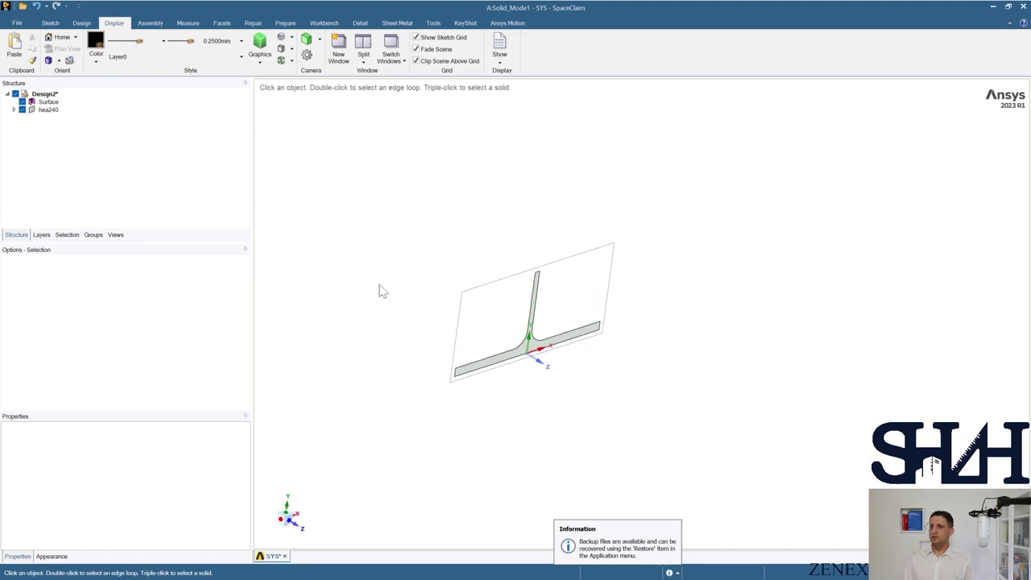
click(22, 109)
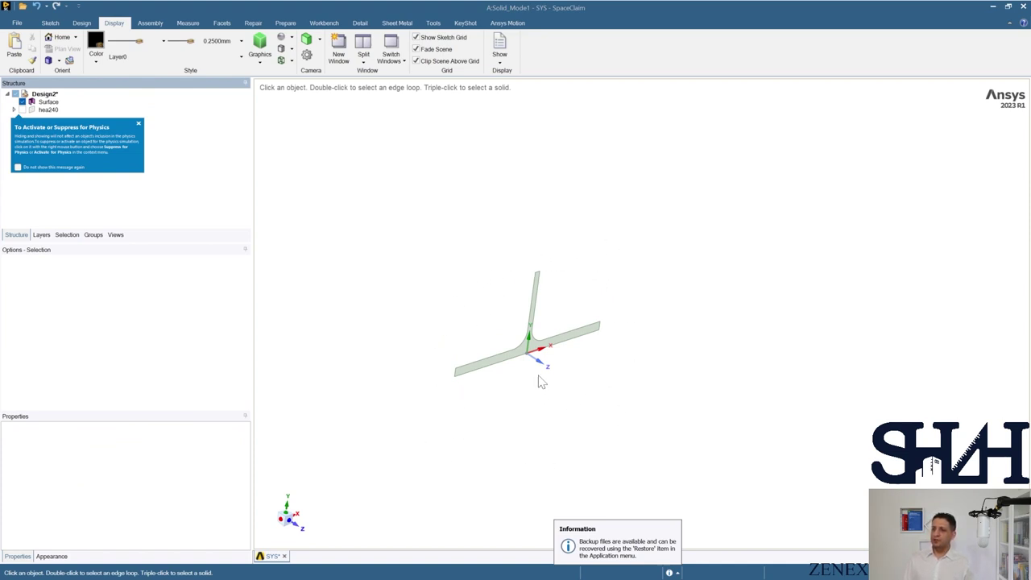
scroll(539, 378, up, 5)
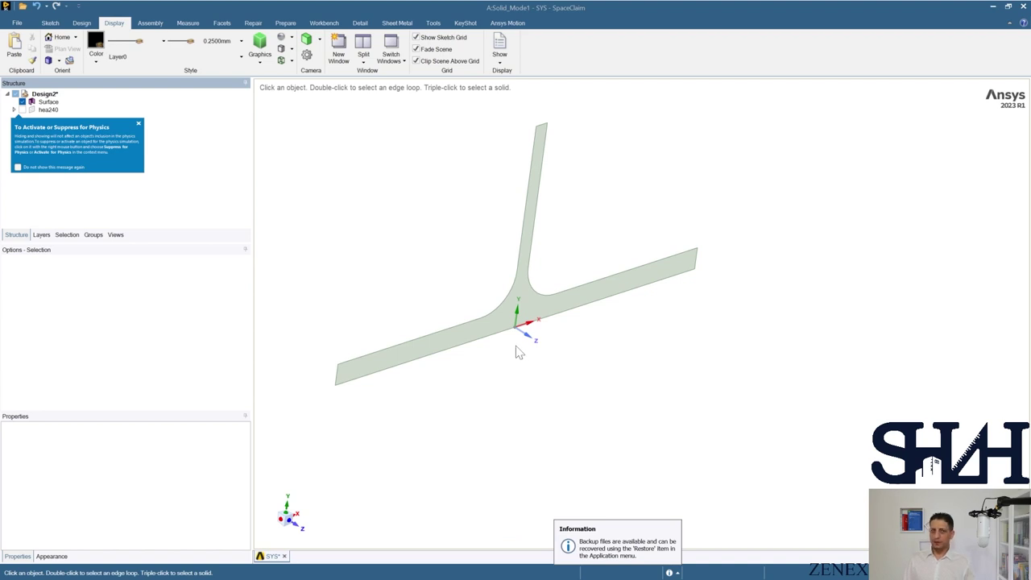
Step: Pull the T-shaped face symmetrically to both sides into a solid with a total length of 180 mm
click(516, 319)
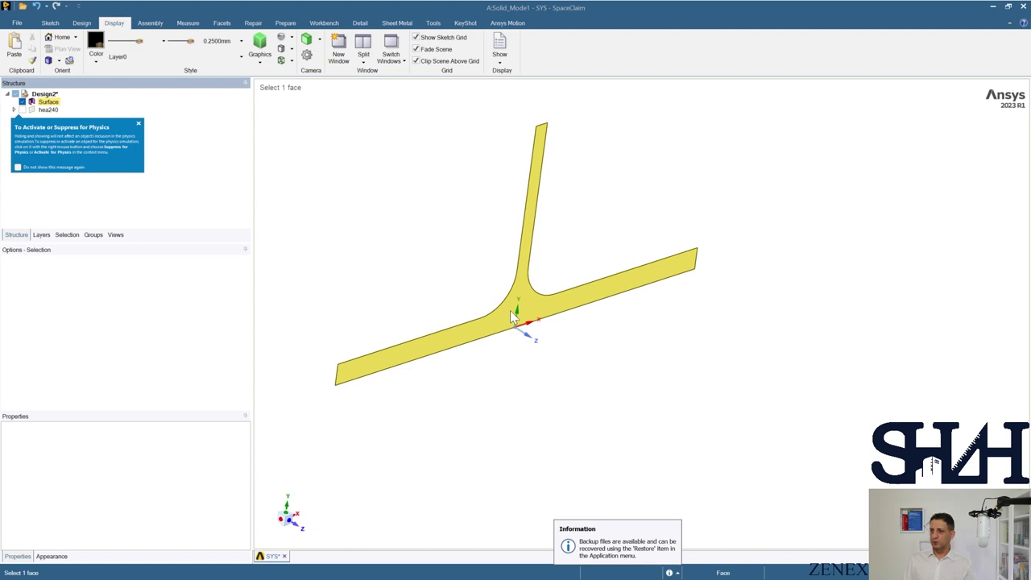
click(514, 316)
scroll(536, 375, down, 5)
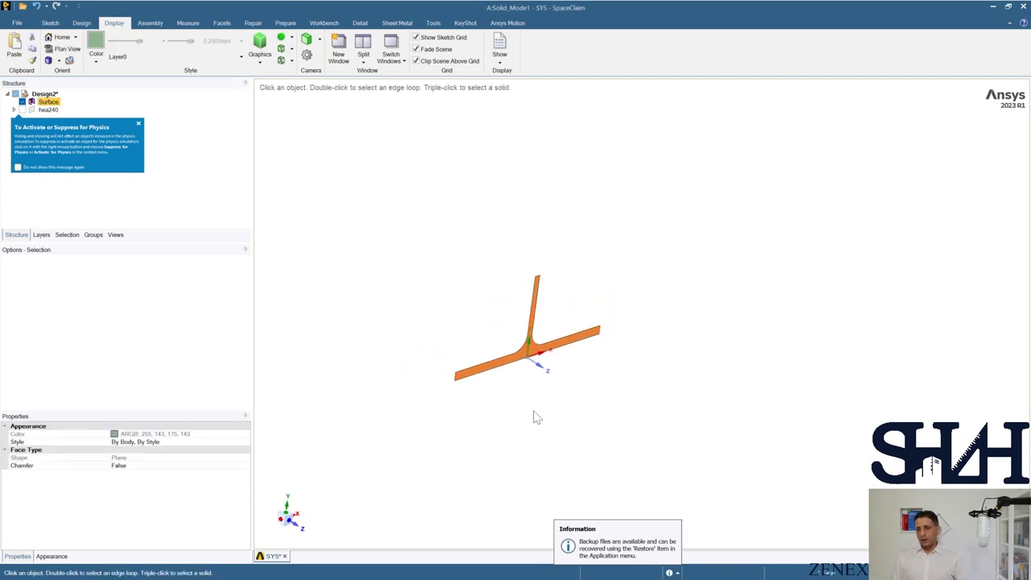
click(138, 123)
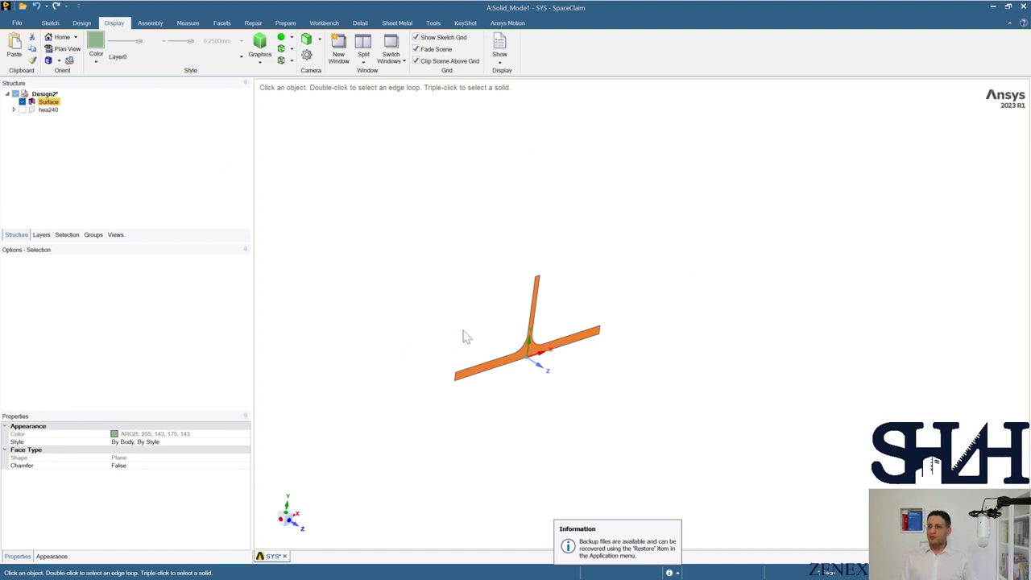
click(81, 22)
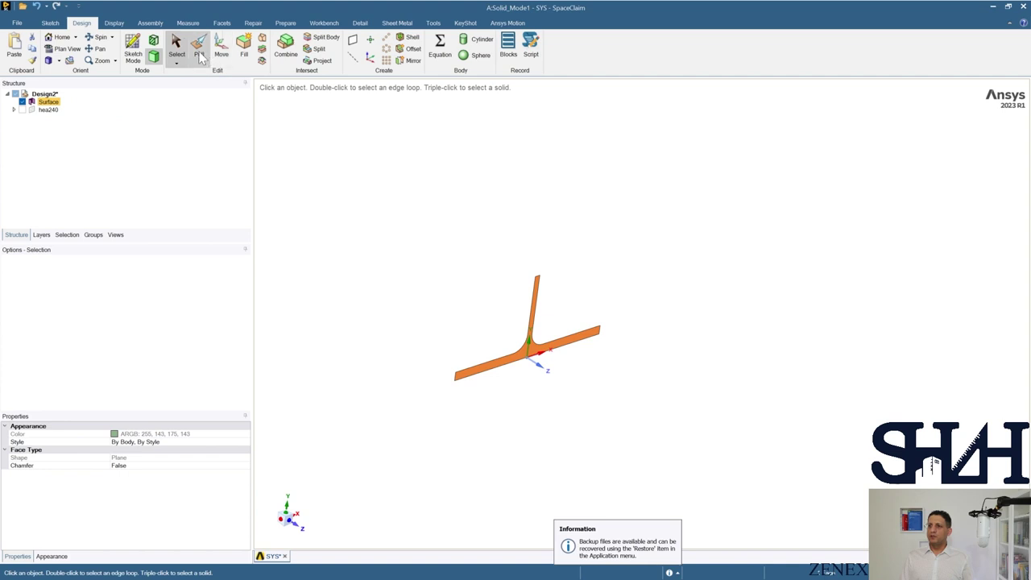
click(199, 48)
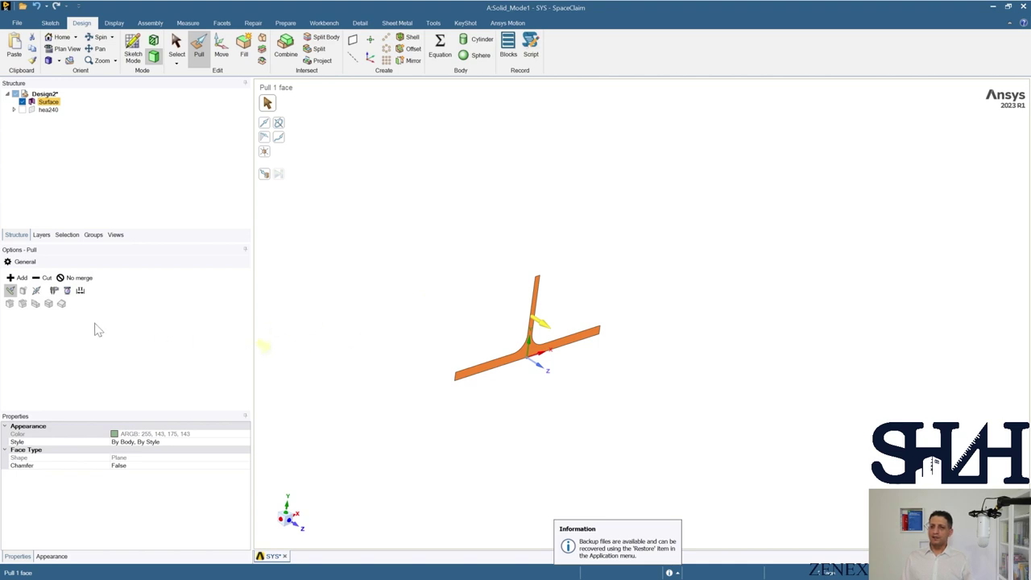
click(37, 292)
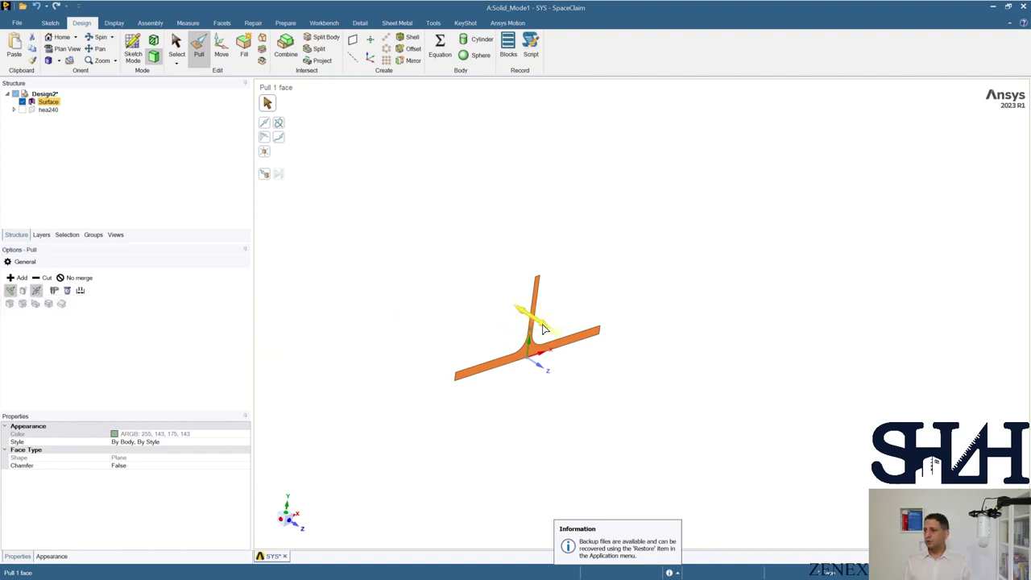
drag(544, 328, 292, 374)
text(1)
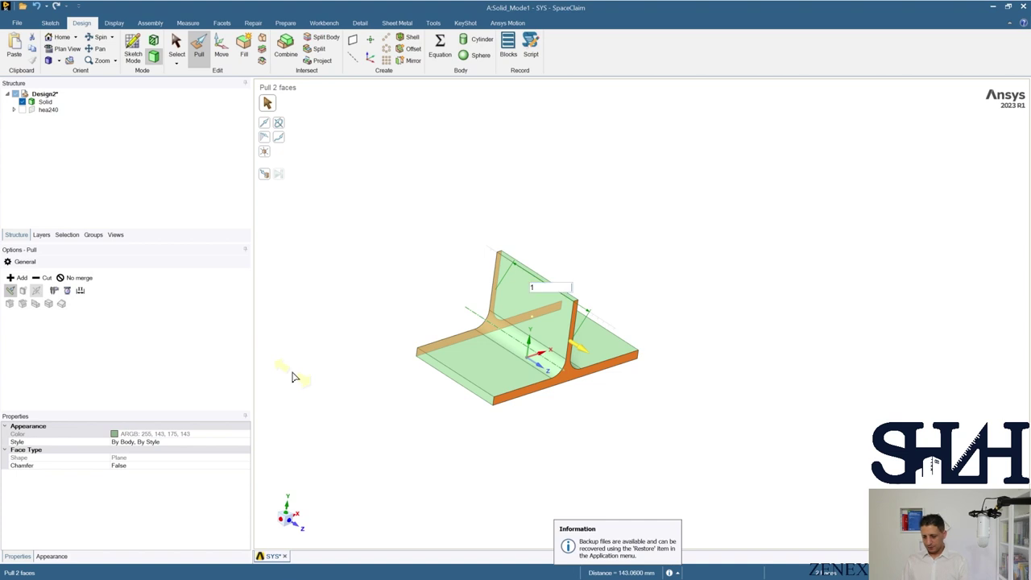
text(80)
key(Return)
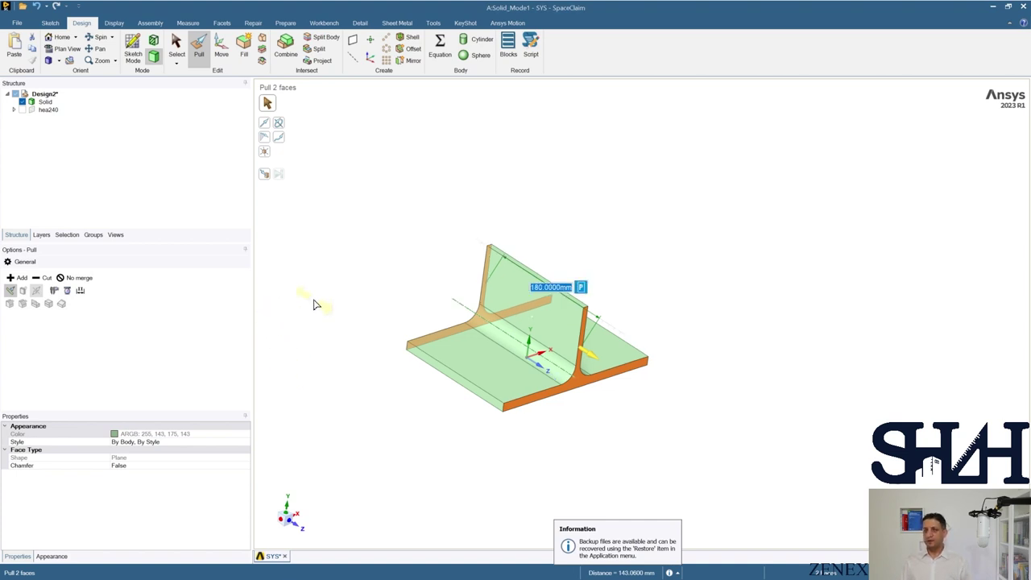
click(368, 321)
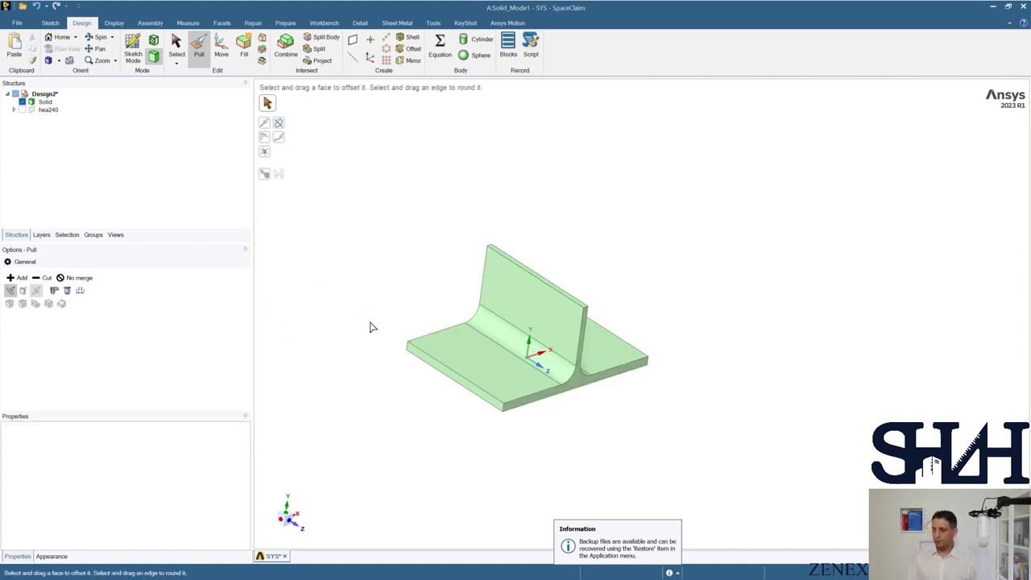
Step: Sketch a bolt-hole circle on the flange's inner face, centred on the transverse axis and positioned relative to the flange's outer edge
click(446, 300)
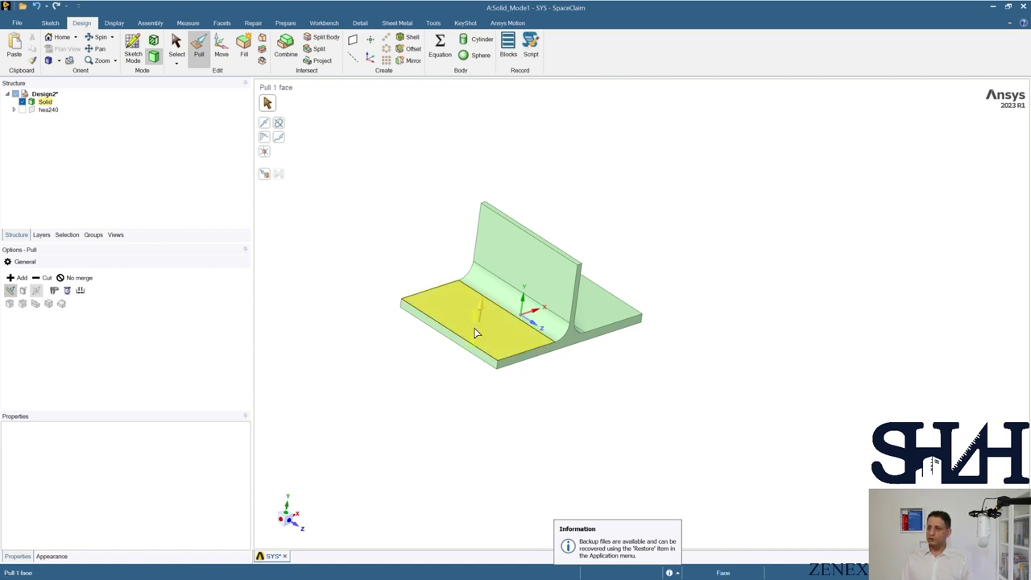
click(453, 350)
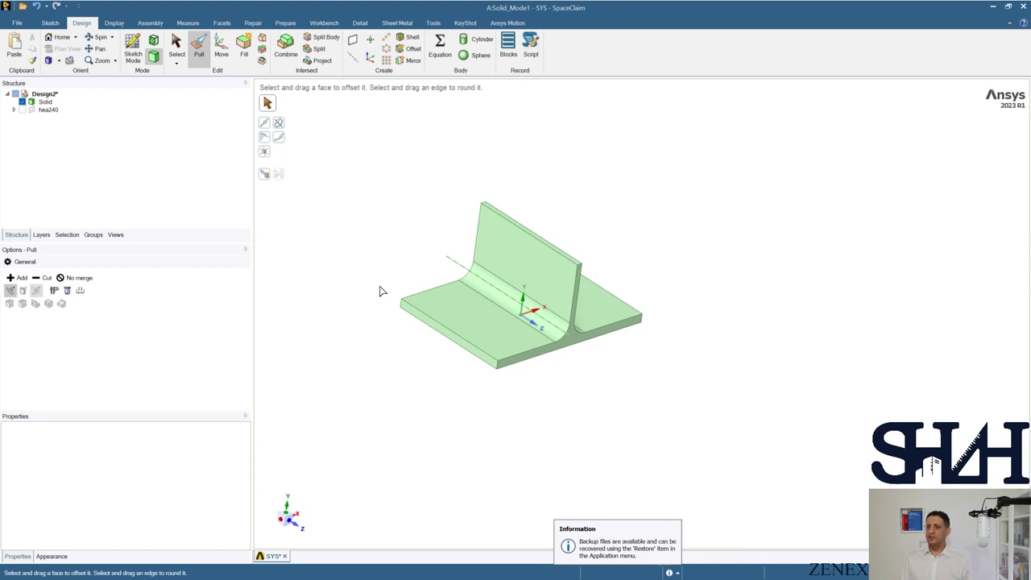
click(49, 23)
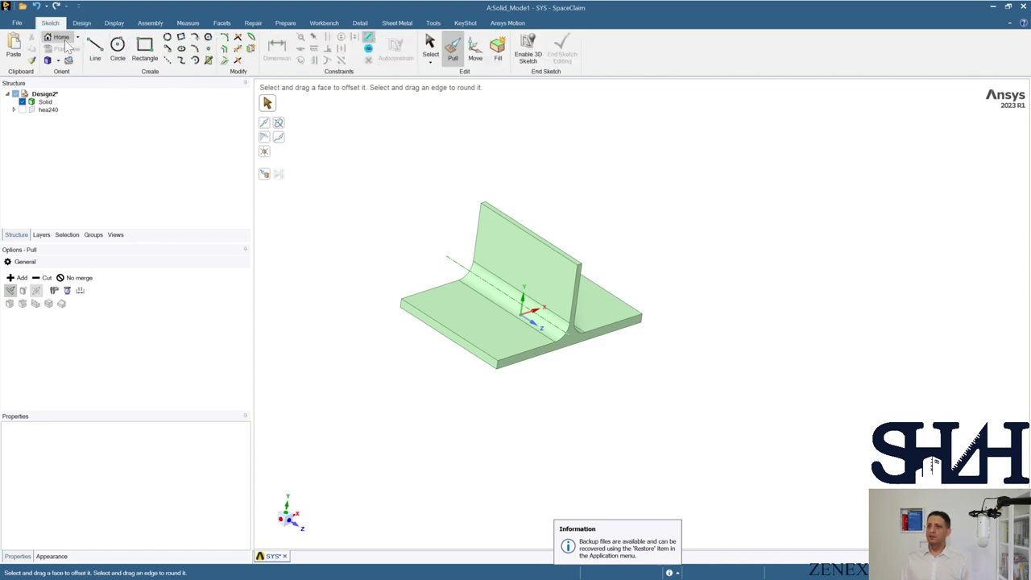
click(118, 49)
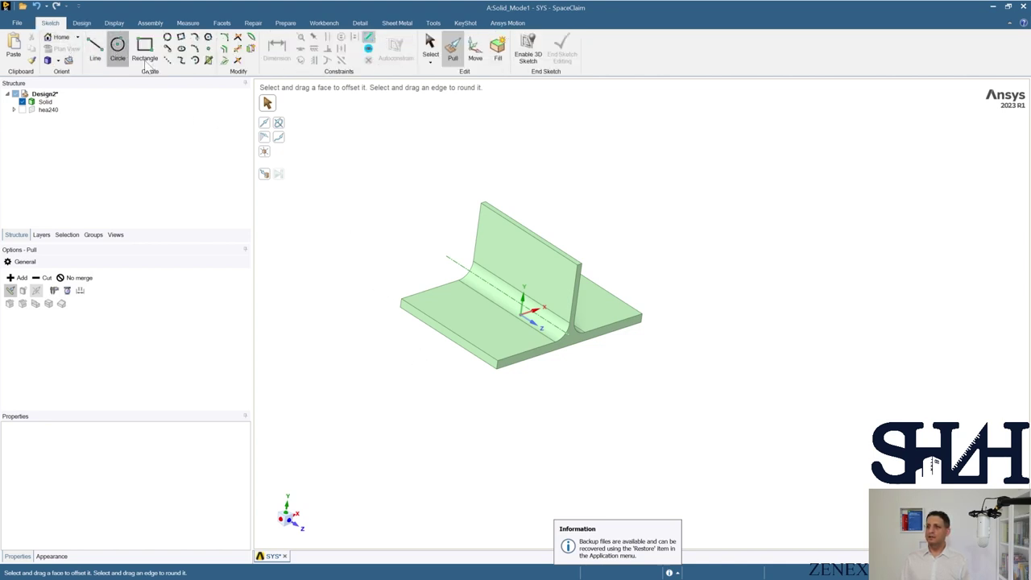
click(458, 304)
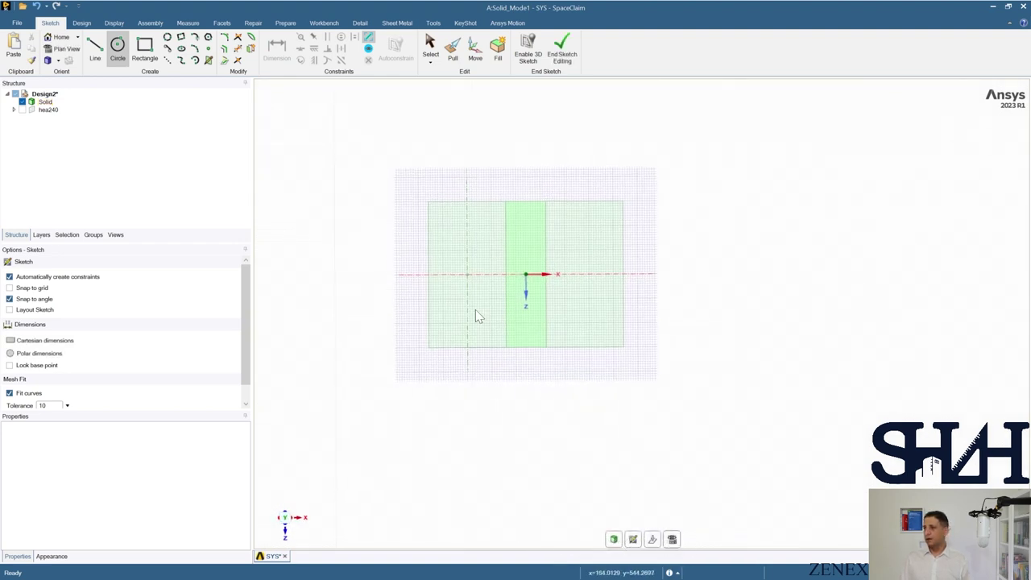
scroll(501, 323, up, 4)
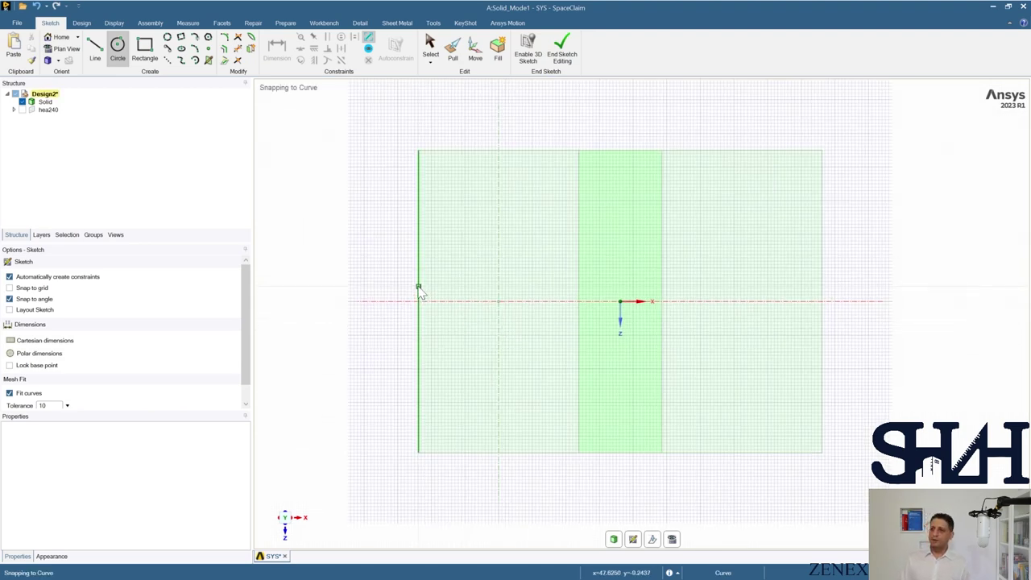
key(shift)
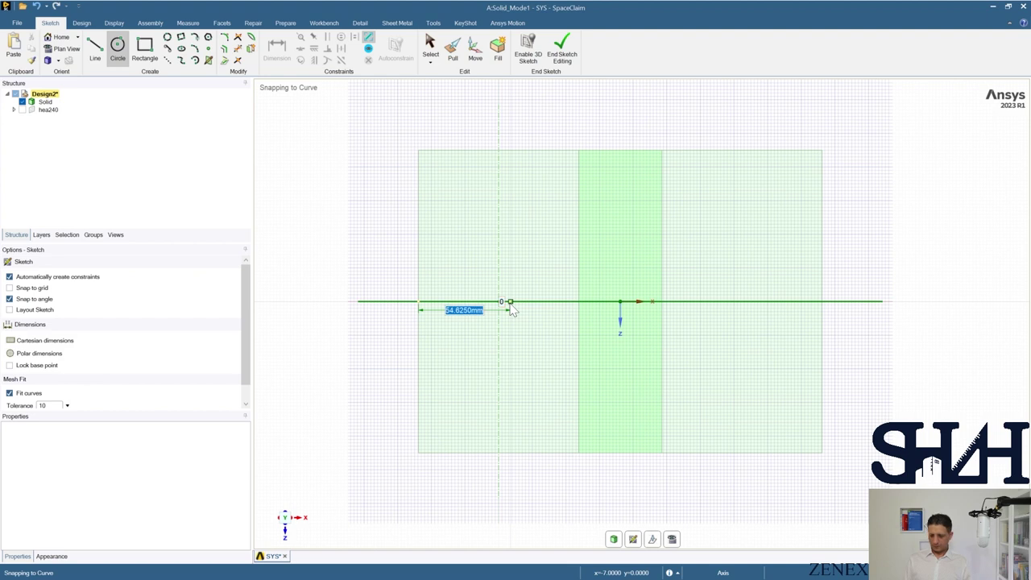
click(502, 302)
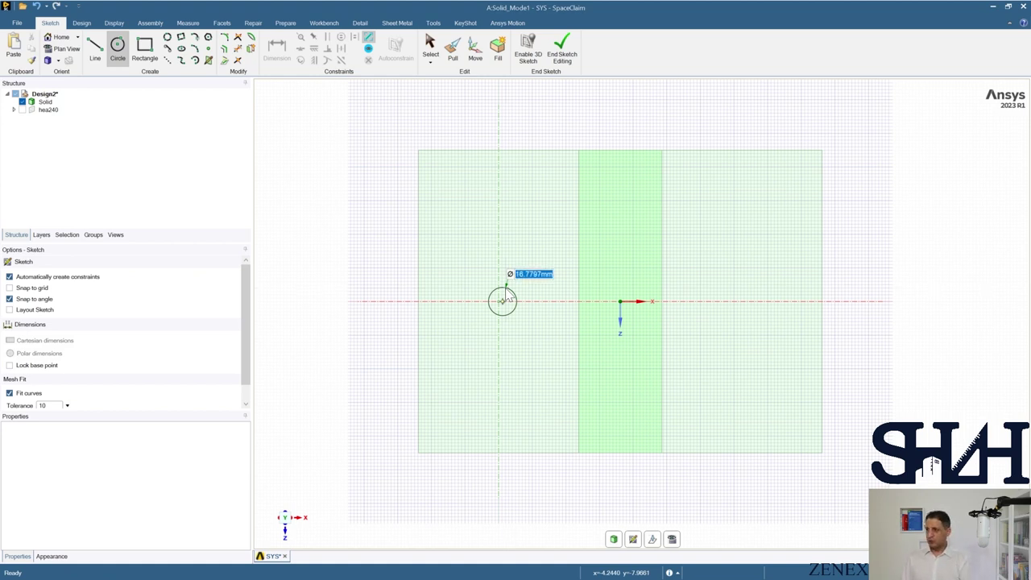
click(511, 278)
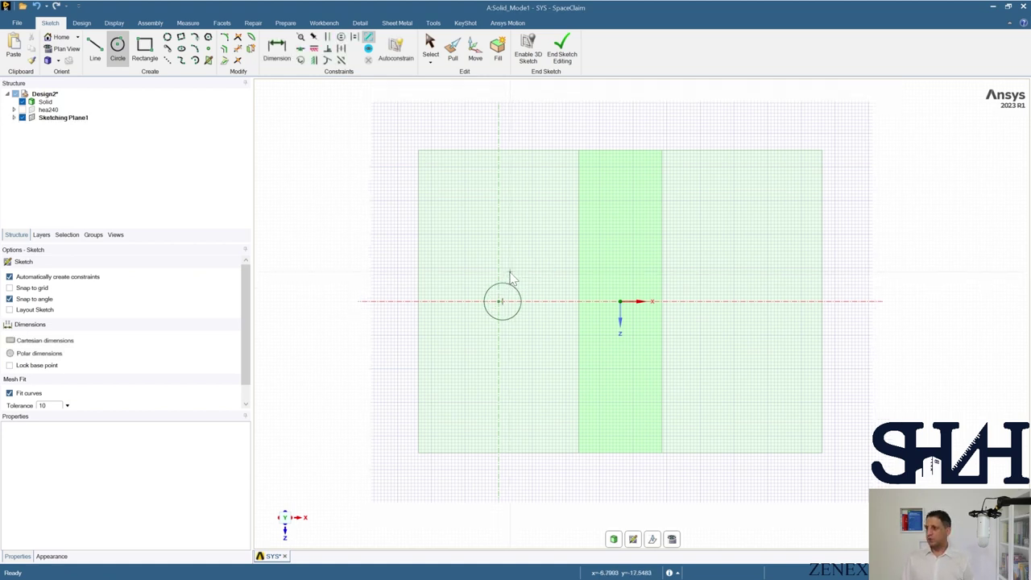
Step: Sketch a second bolt-hole circle of 22 mm diameter on the transverse axis, centred 50 mm from the flange's opposite outer edge
click(822, 298)
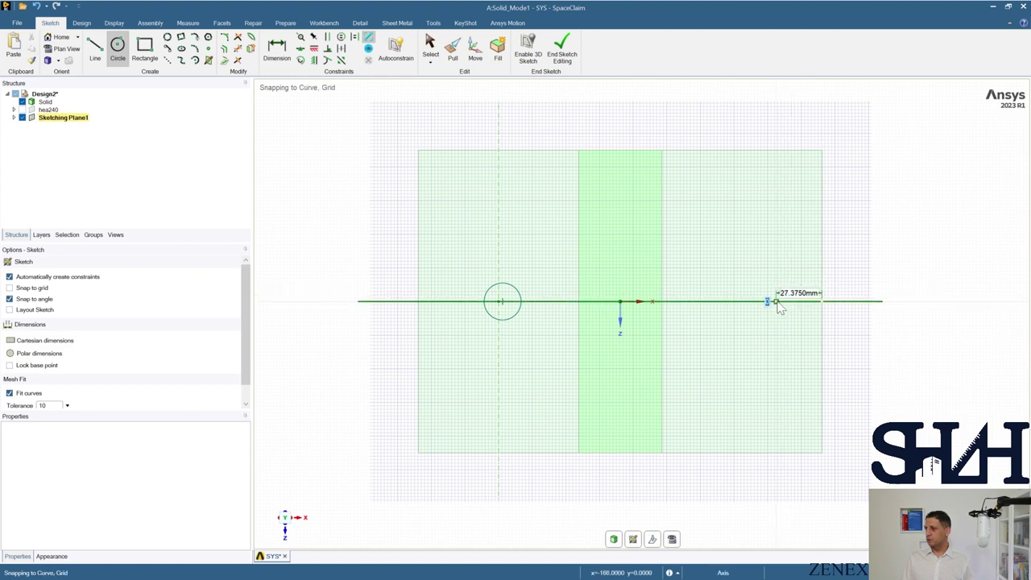
text(50)
key(Return)
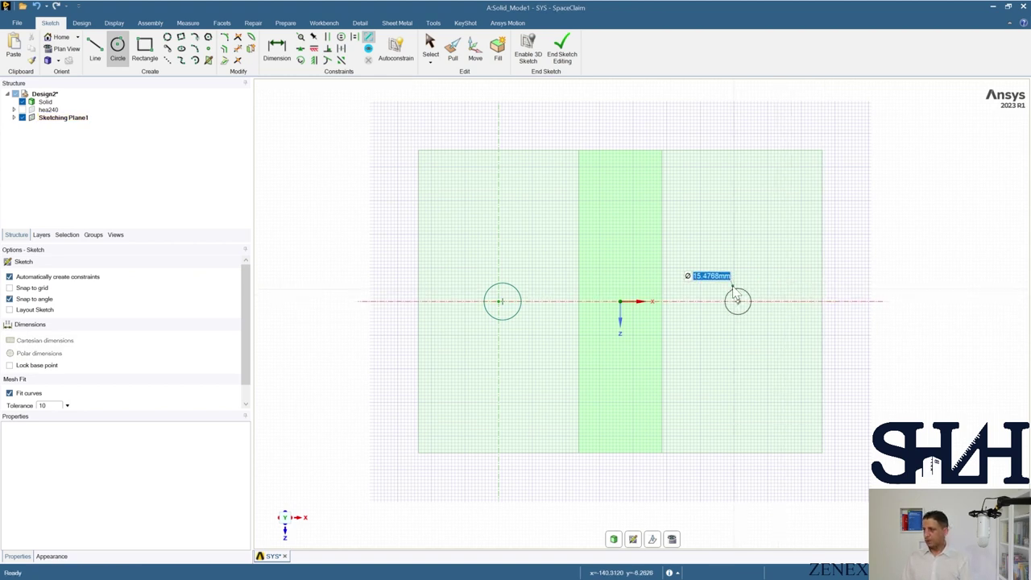
text(22)
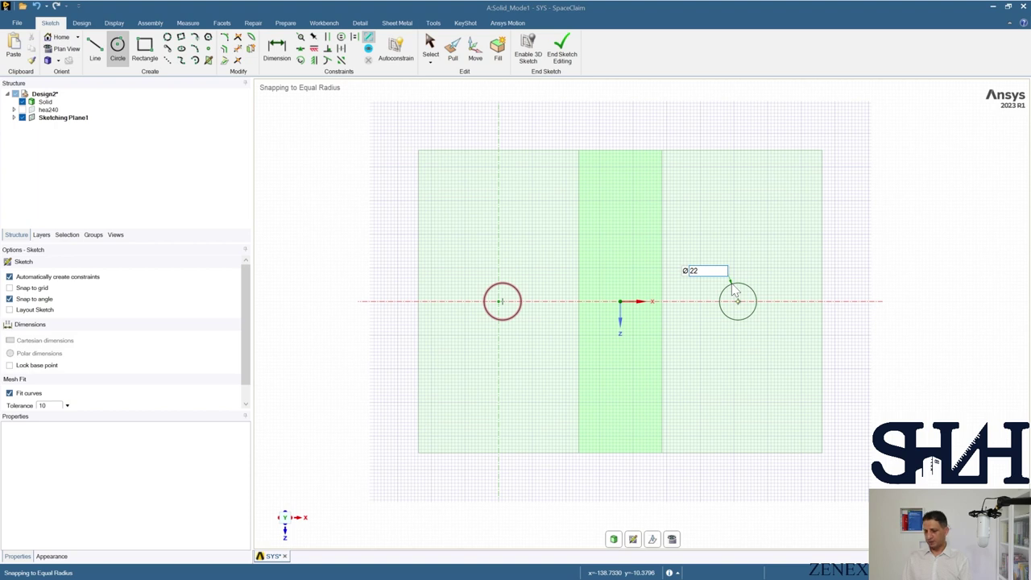
key(Return)
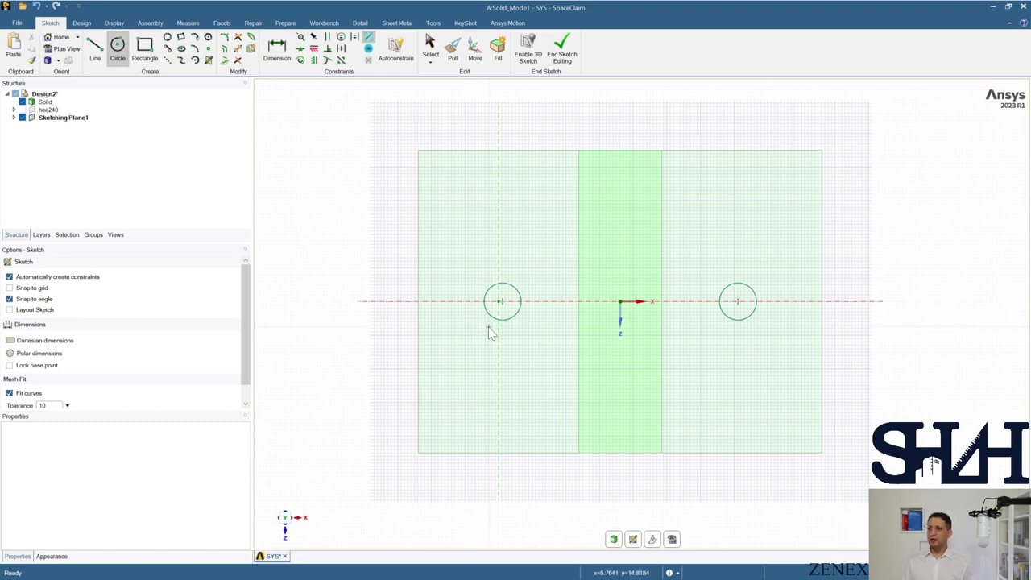
Step: Sketch a 35 mm diameter circle concentric with each bolt-hole circle and finish the sketch
scroll(487, 328, up, 3)
scroll(509, 296, up, 4)
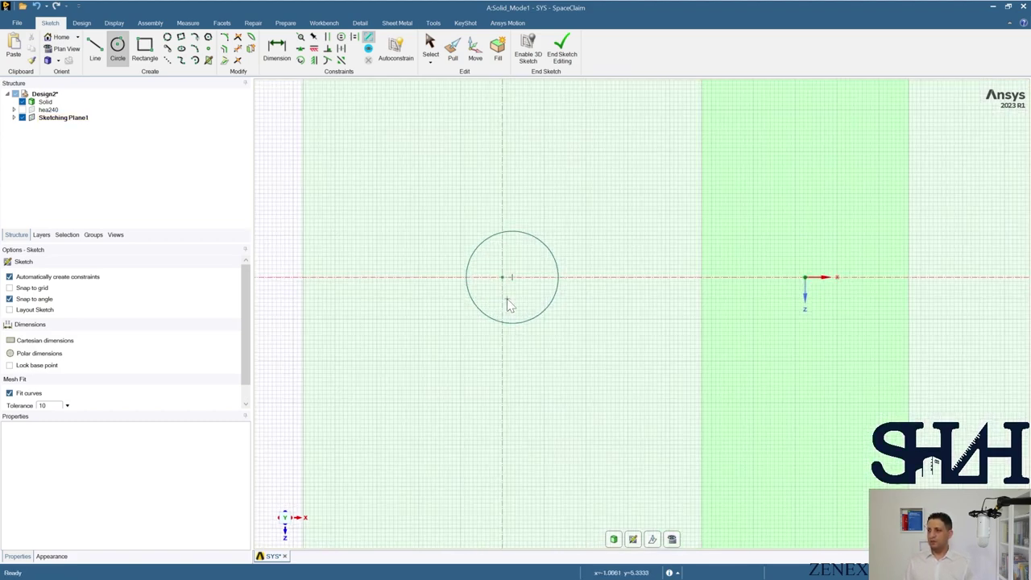
click(513, 274)
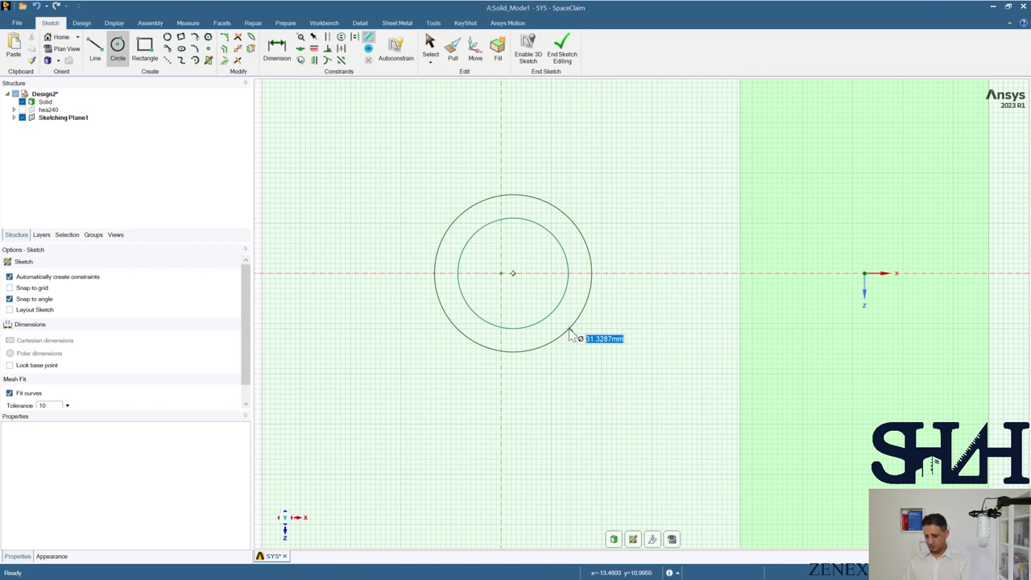
click(570, 334)
scroll(533, 325, down, 4)
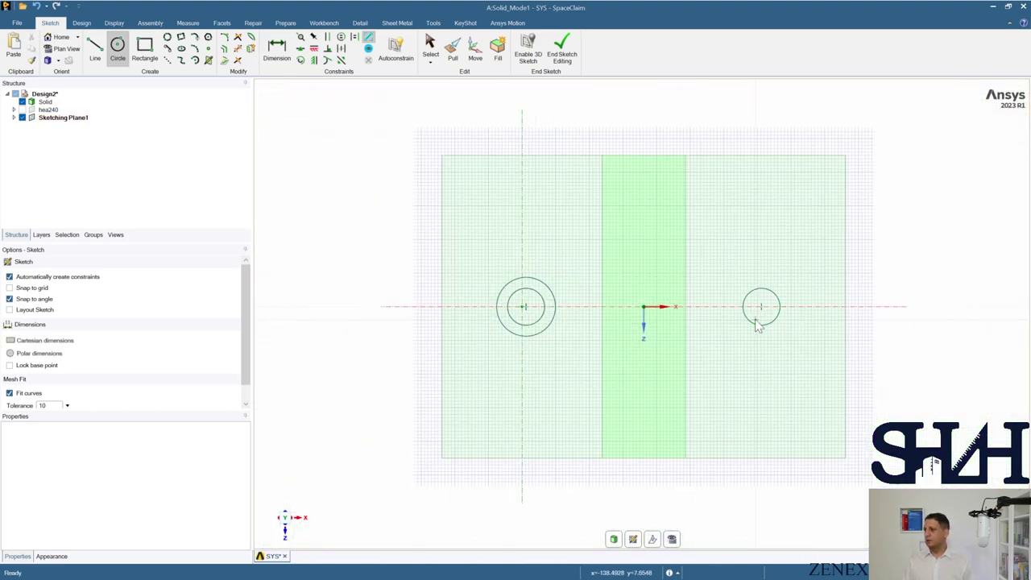
scroll(758, 323, up, 5)
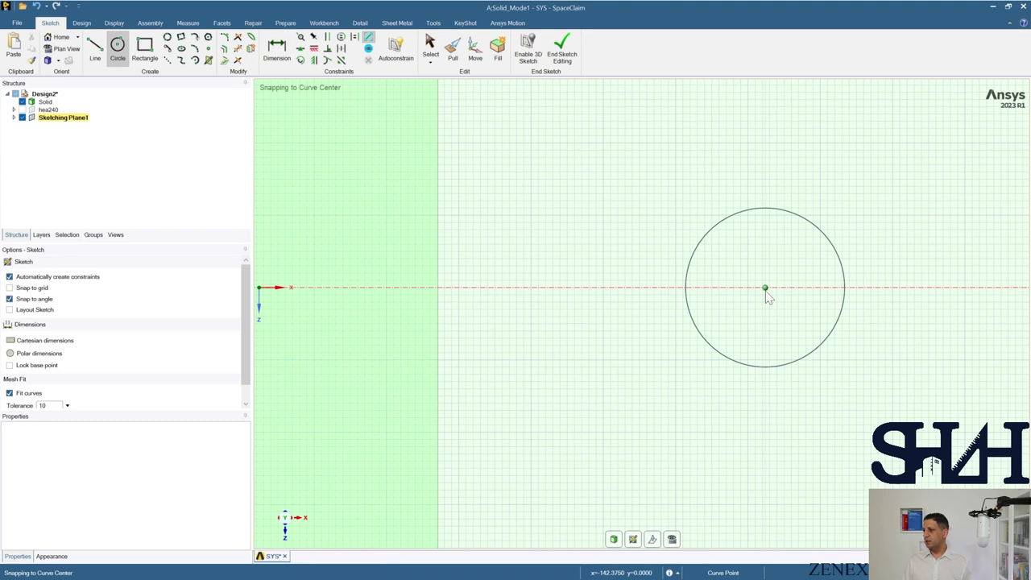
click(766, 288)
text(35)
key(Return)
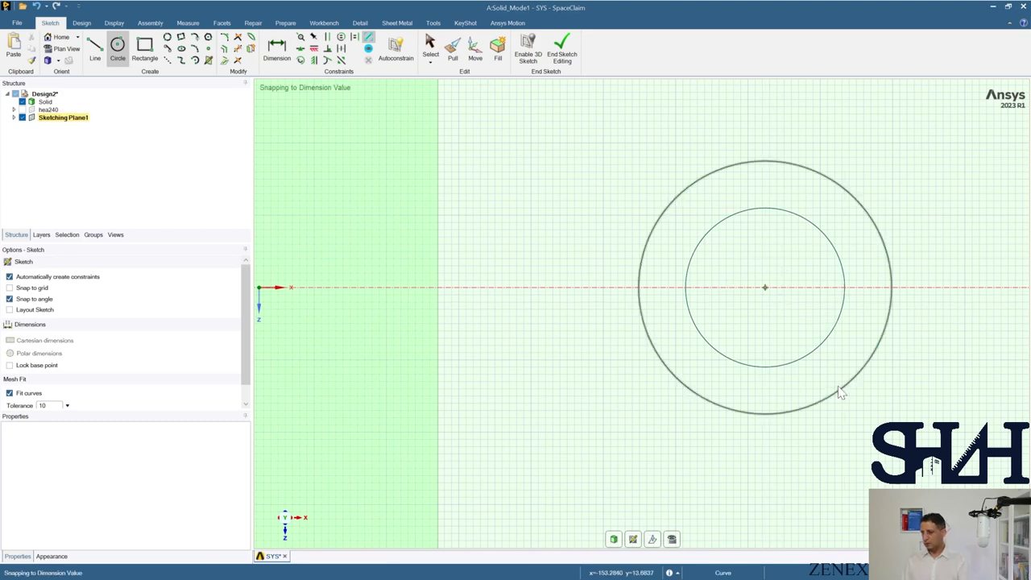
scroll(806, 395, down, 6)
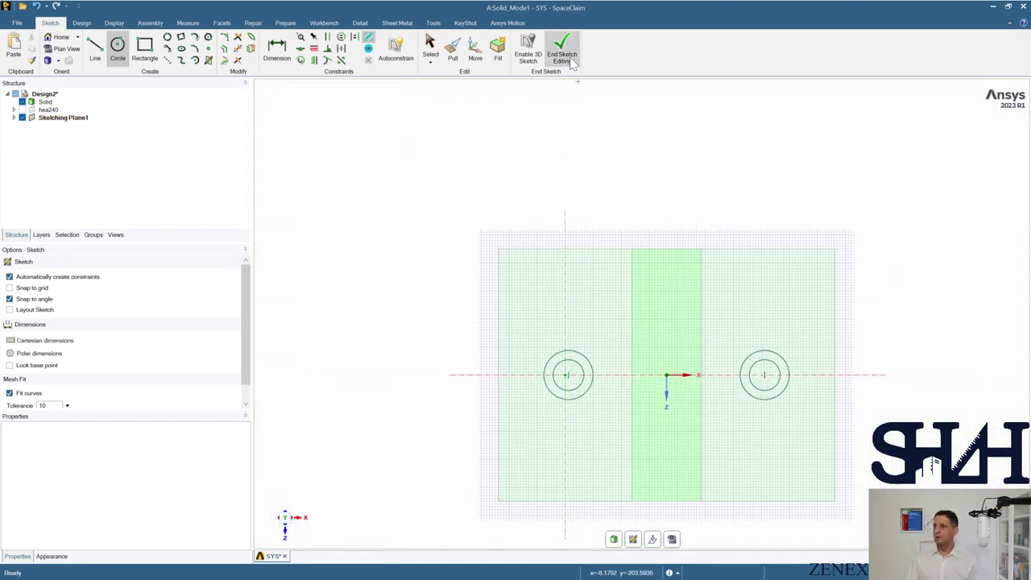
click(563, 55)
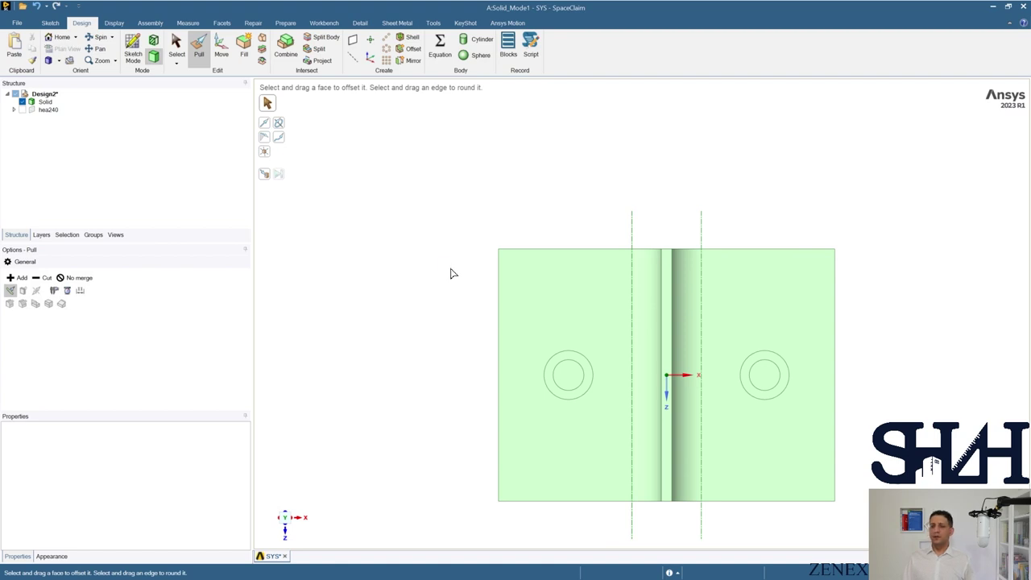
Step: Pull both inner circular faces down through the flange to cut the two bolt holes
middle_drag(451, 274, 454, 220)
middle_drag(481, 309, 470, 272)
click(62, 37)
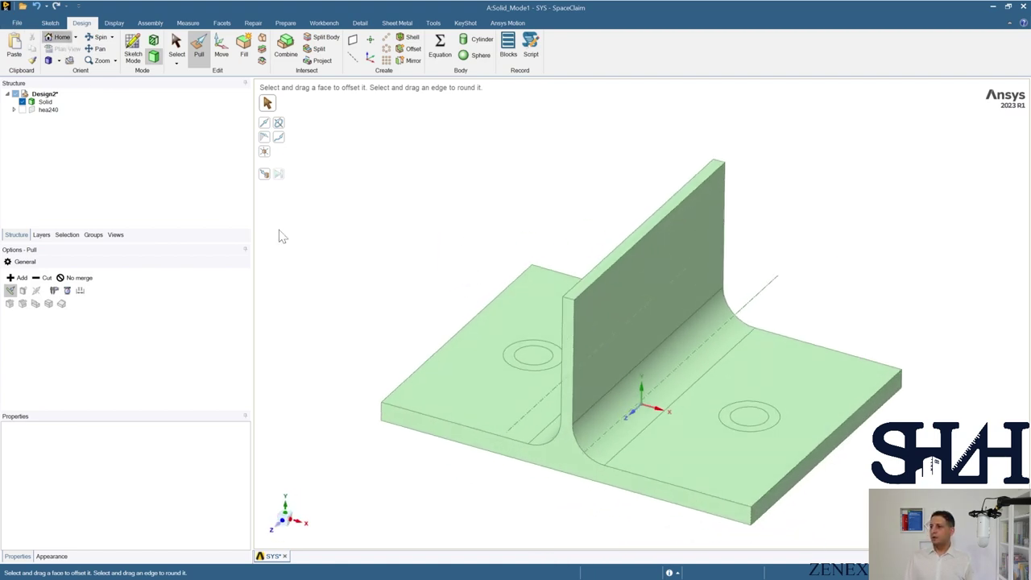
click(529, 352)
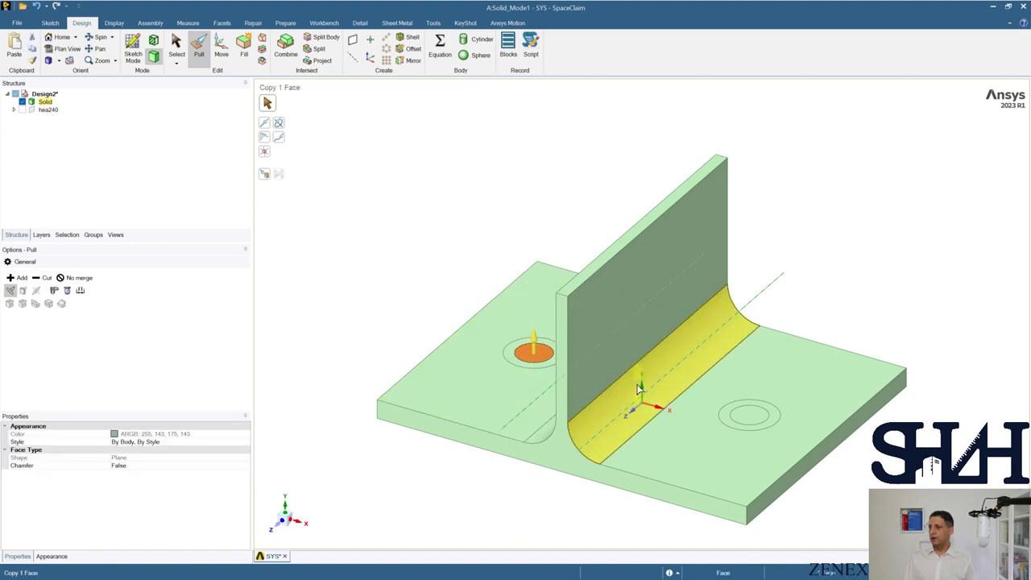
ctrl+click(757, 418)
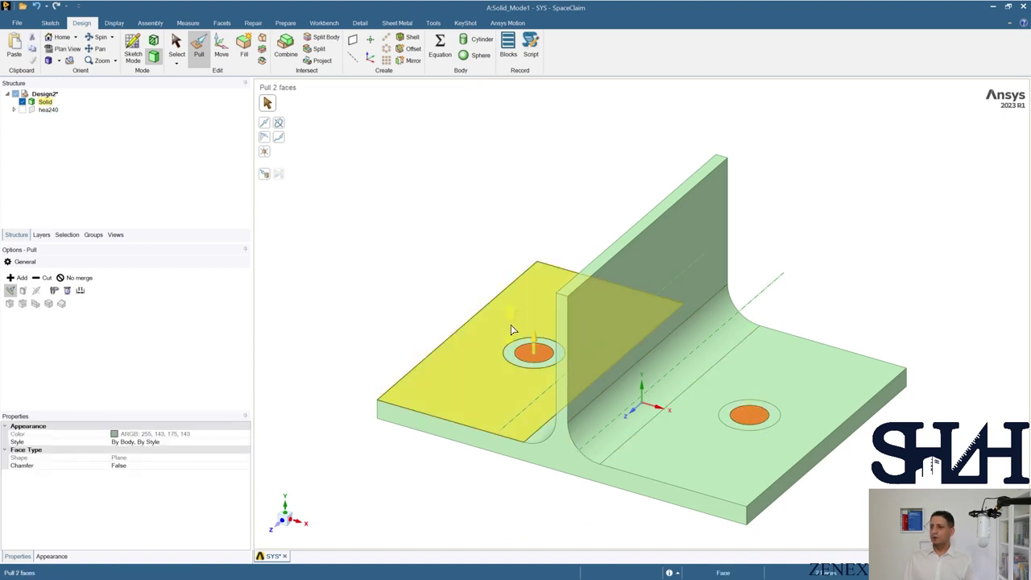
drag(534, 340, 534, 413)
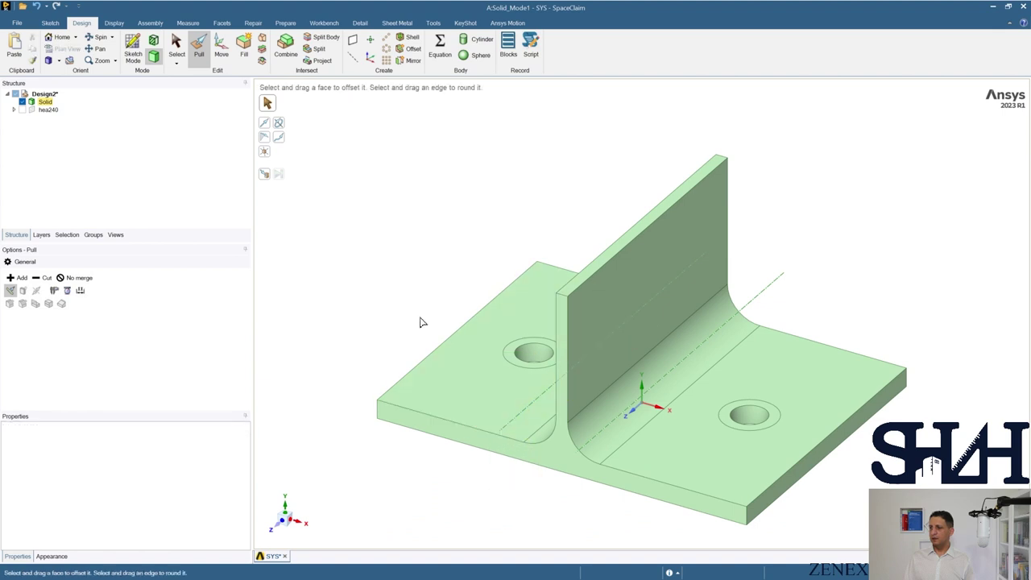
Step: Copy the flange's underside face as a separate surface and hide the T-stub solid
mouse_move(395, 308)
middle_down()
mouse_move(391, 299)
mouse_move(386, 346)
mouse_move(396, 301)
middle_up()
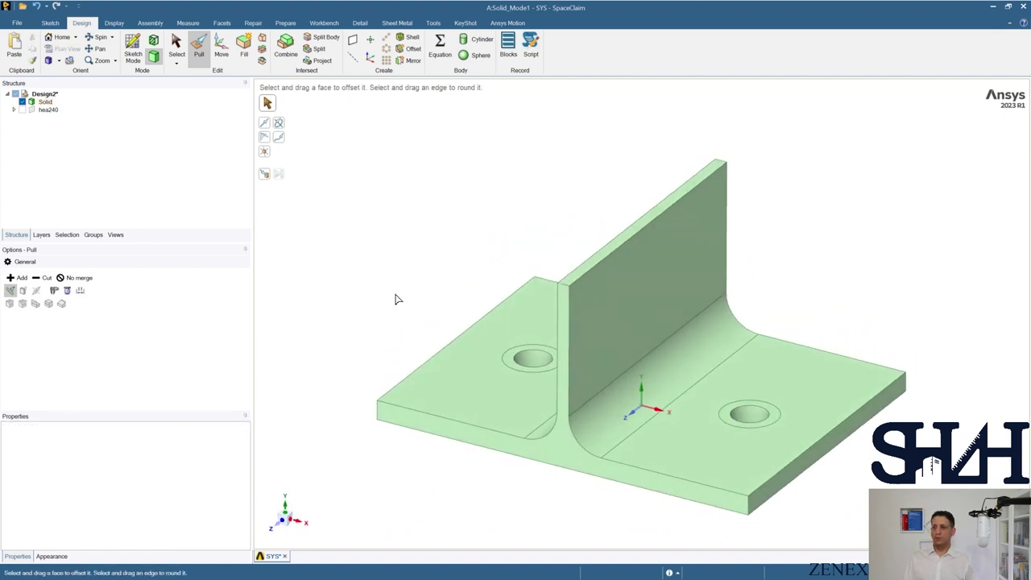
scroll(400, 258, down, 3)
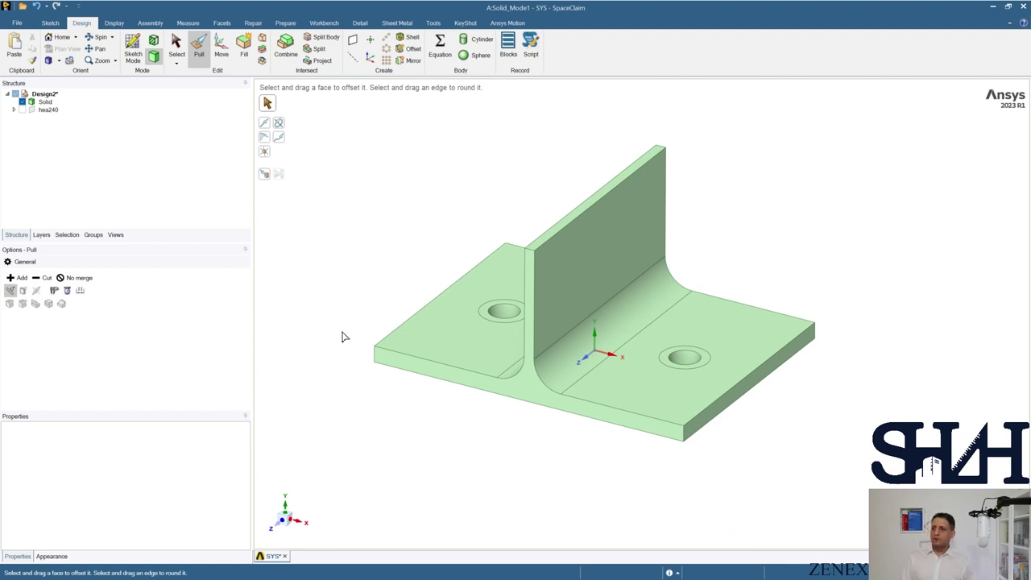
shift+middle_drag(350, 395, 400, 391)
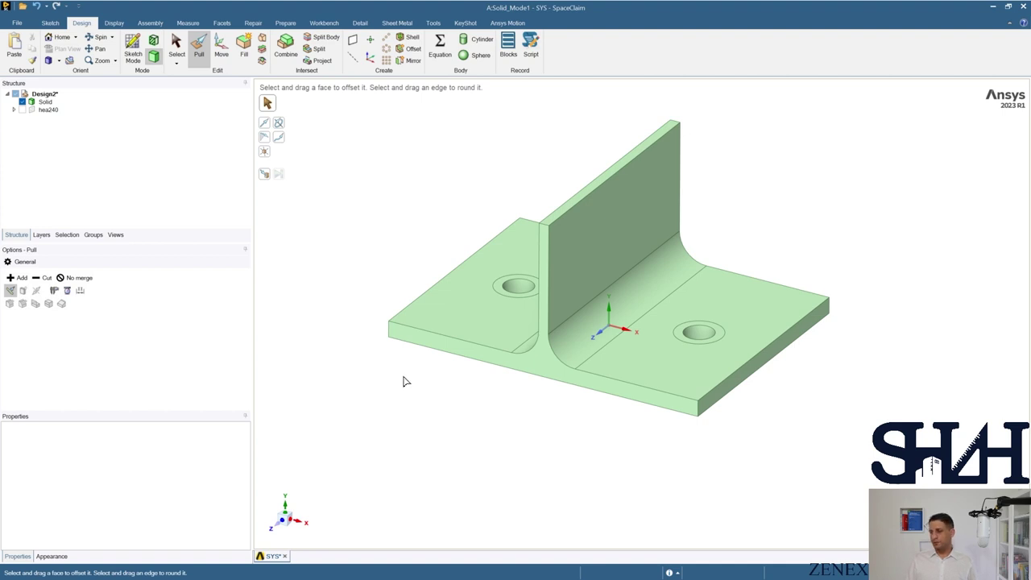
middle_drag(404, 381, 471, 331)
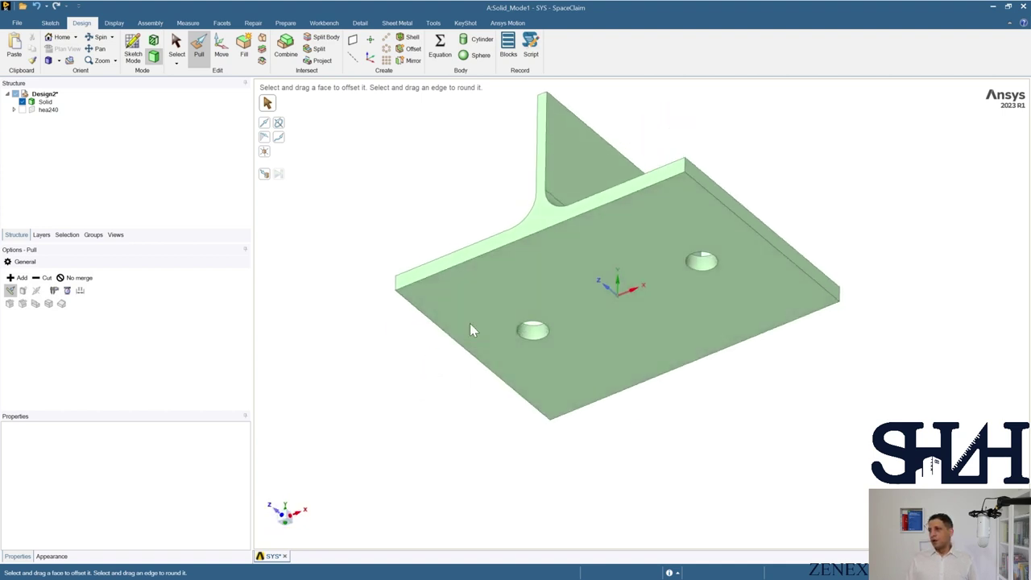
click(470, 329)
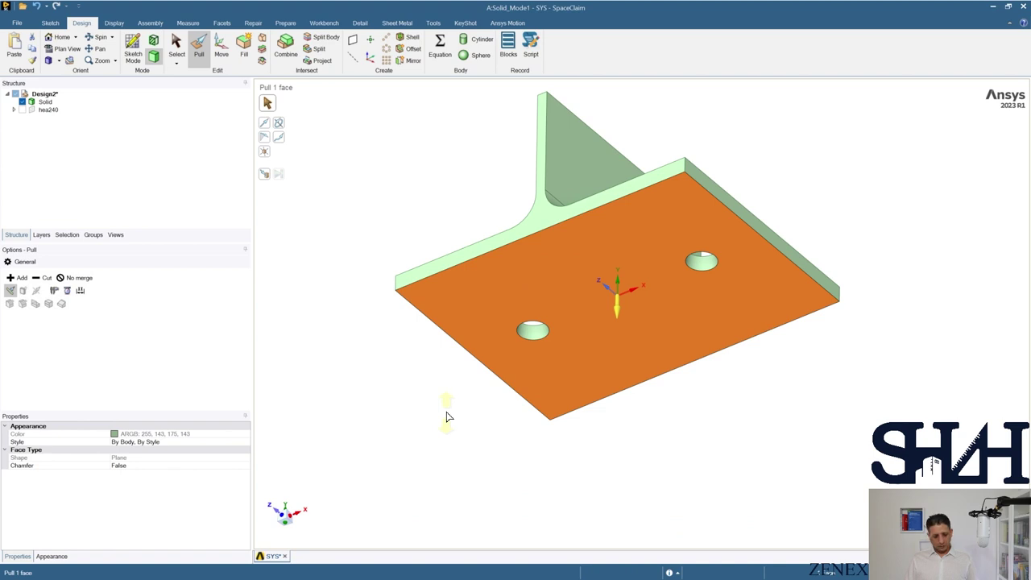
key(ctrl+c)
key(ctrl+v)
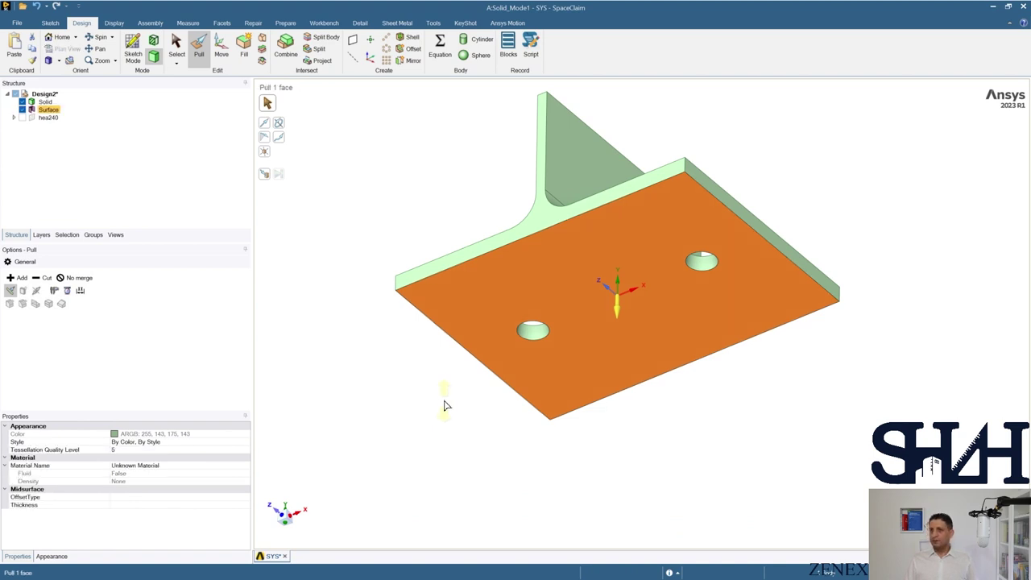
click(23, 102)
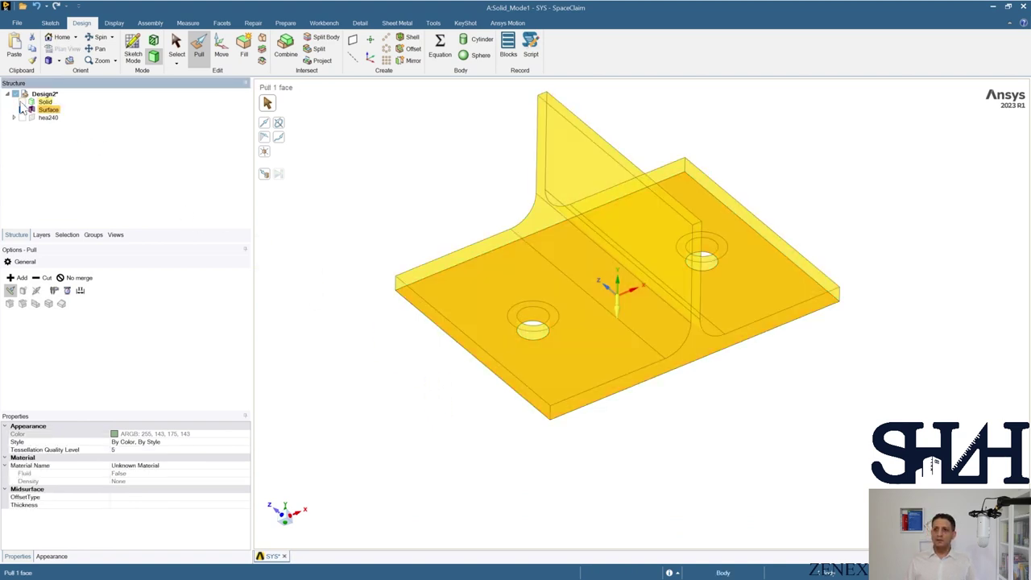
click(371, 346)
middle_drag(370, 346, 373, 329)
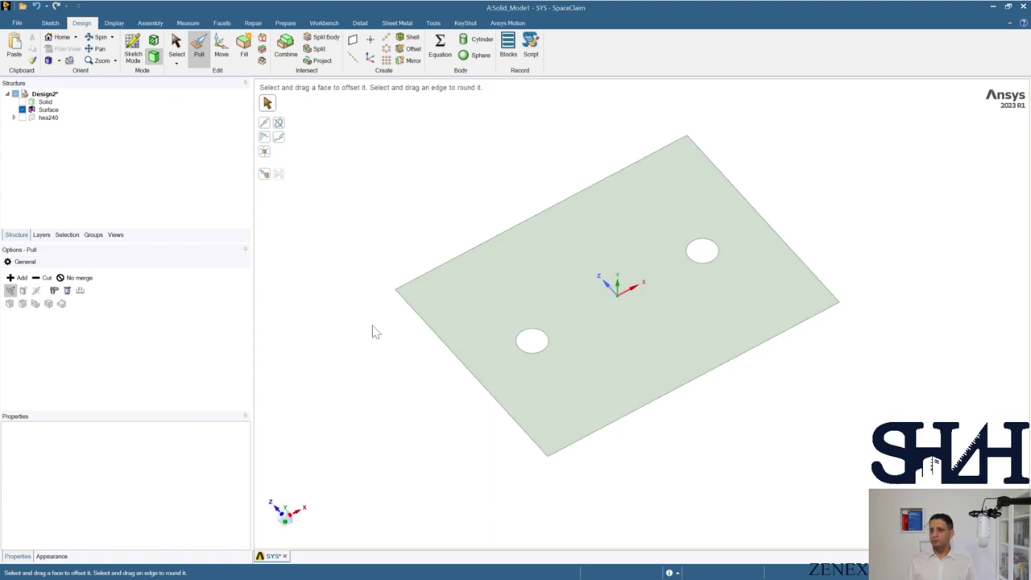
Step: Fill both bolt holes in the copied surface using their circular edges
click(285, 519)
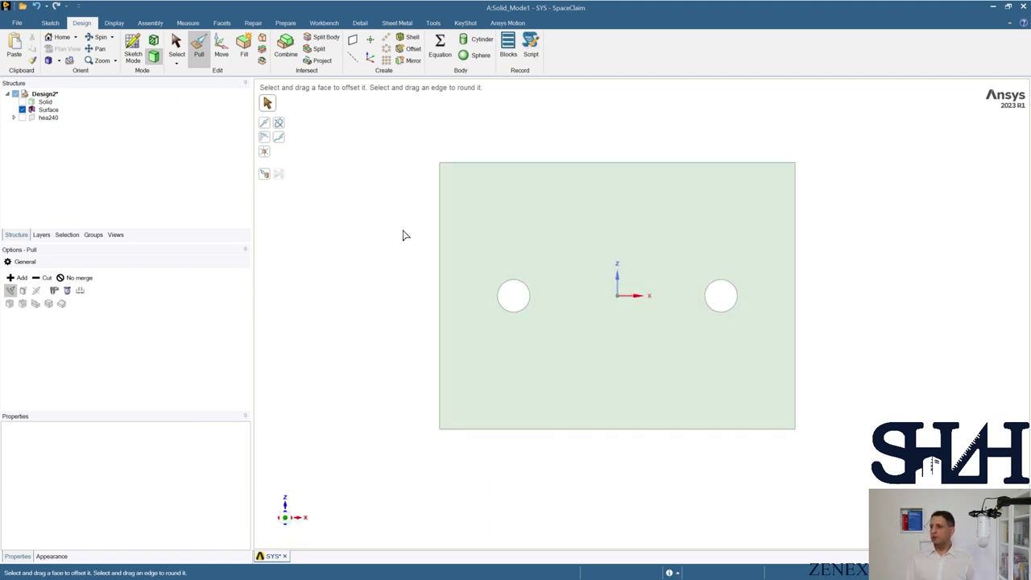
drag(406, 235, 840, 345)
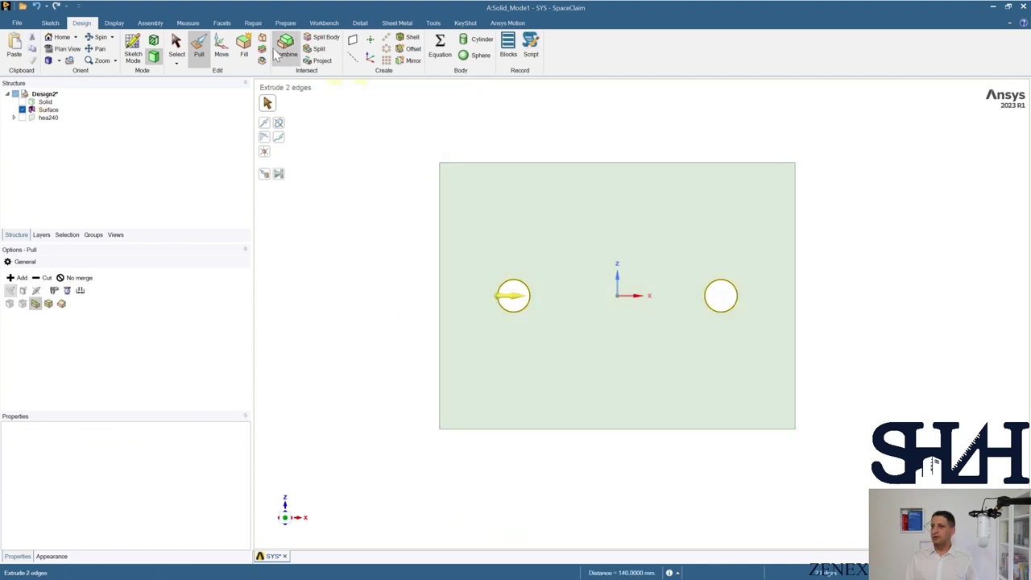
click(244, 47)
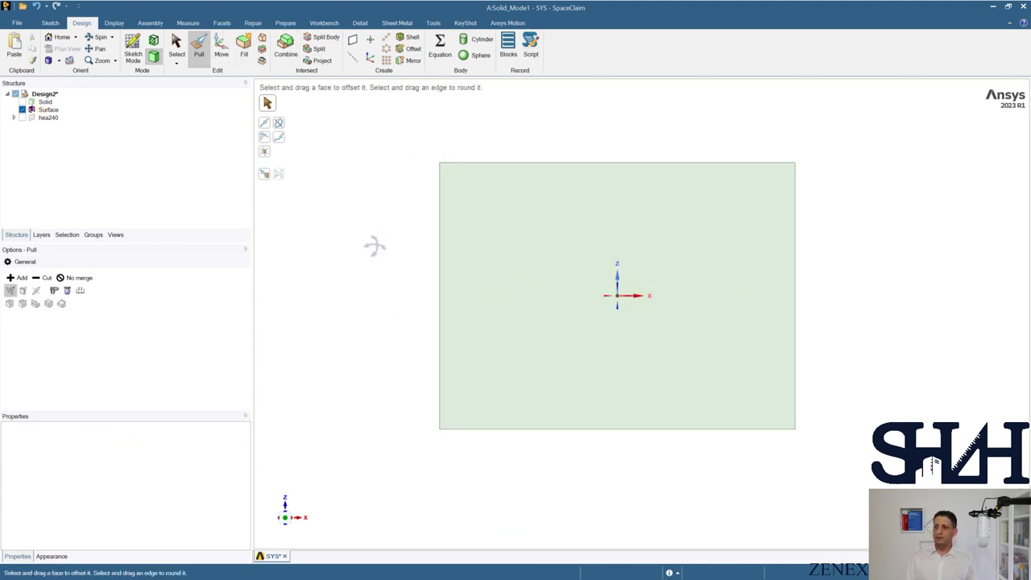
middle_drag(374, 246, 358, 380)
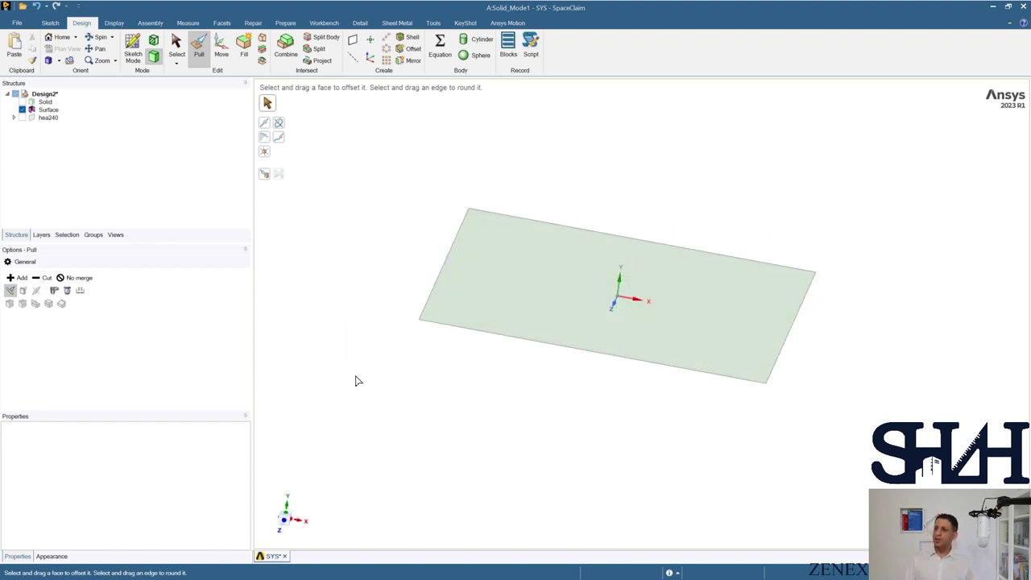
Step: Extend the surface by 100 mm outward along Z at each of its two 240 mm edges
click(288, 505)
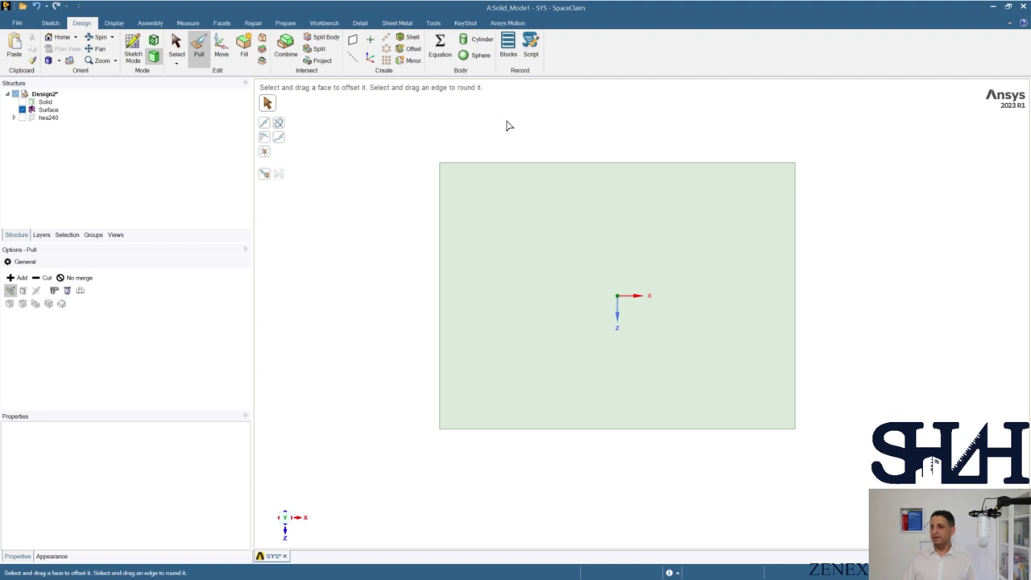
click(534, 163)
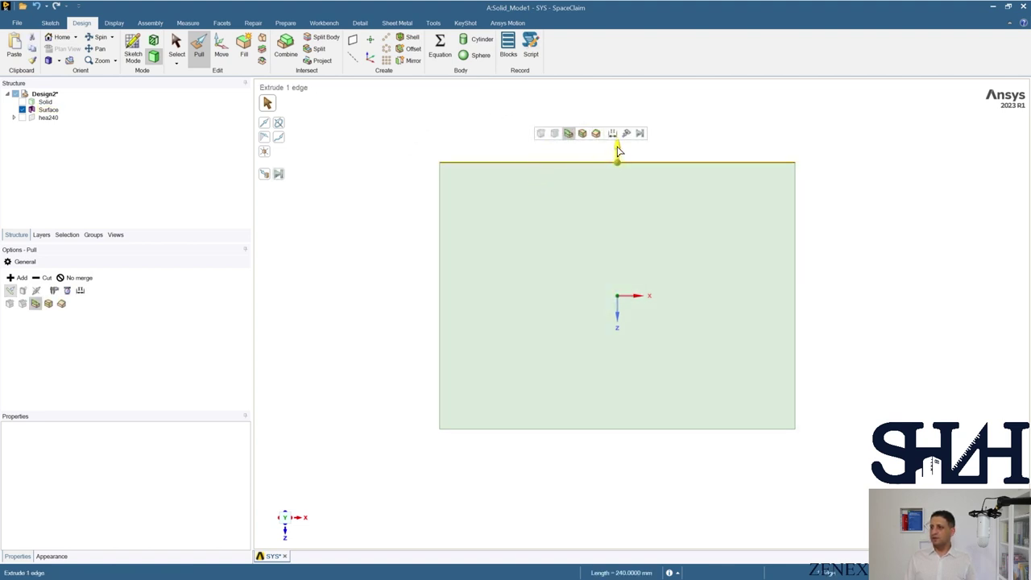
drag(618, 151, 618, 113)
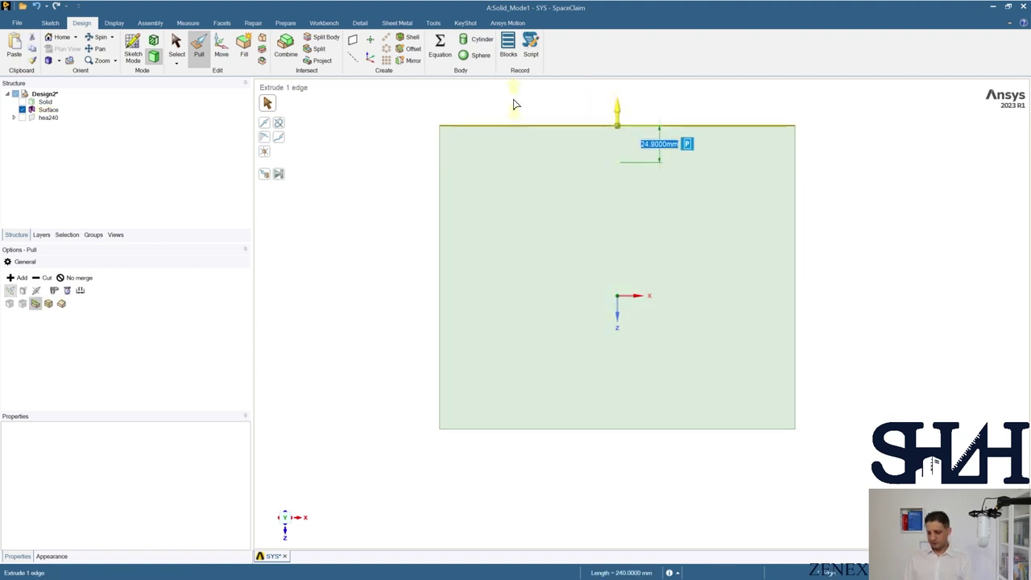
text(100)
key(Return)
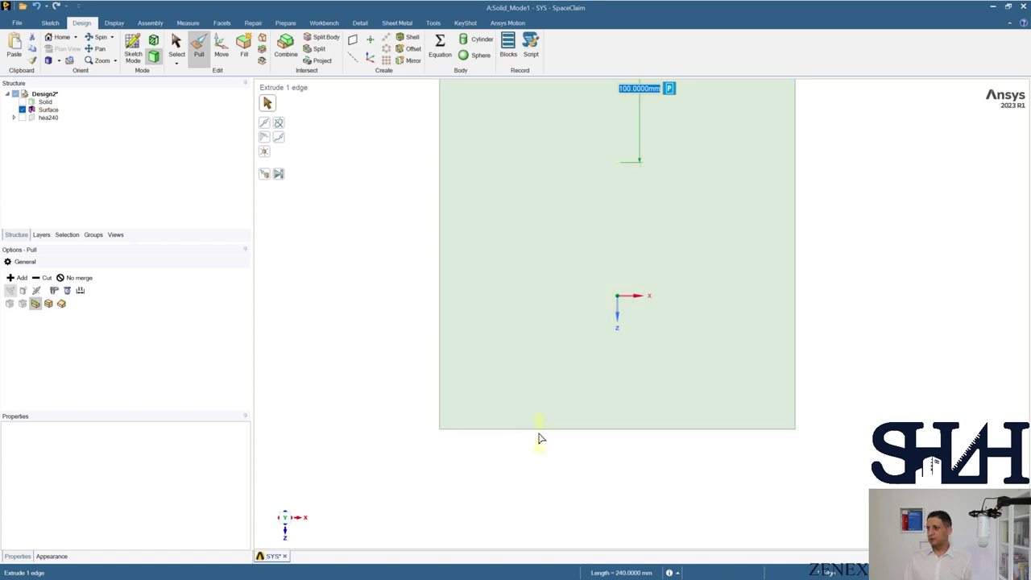
click(540, 429)
drag(620, 448, 594, 495)
text(100)
key(Return)
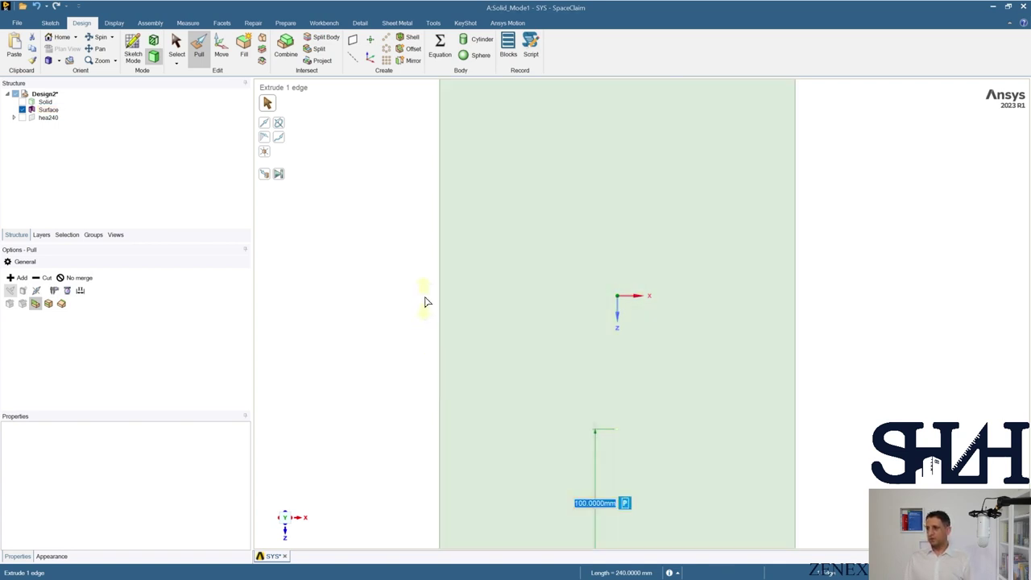
Step: Extend the surface by 100 mm outward along X at each of its two 380 mm edges
click(441, 290)
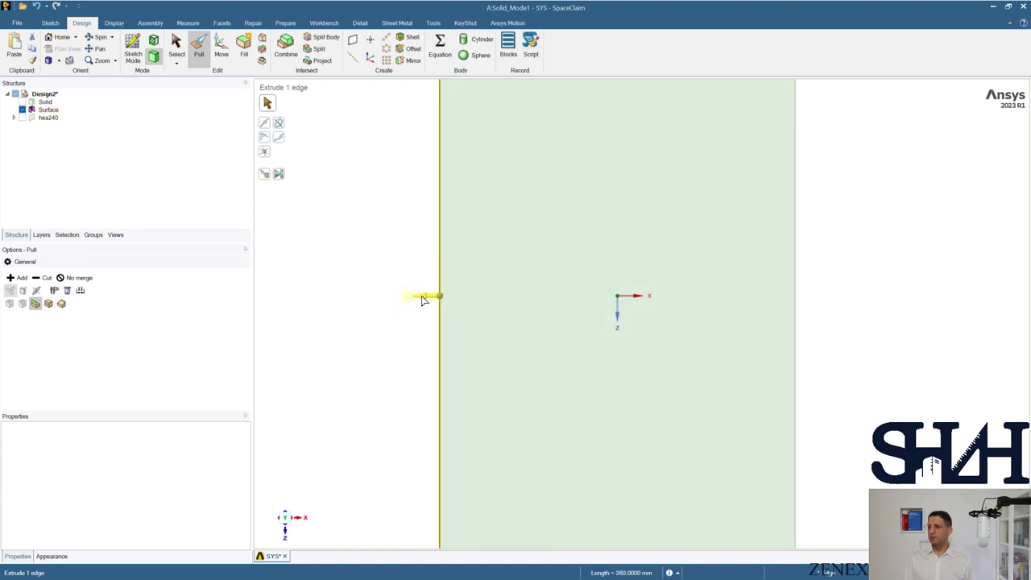
drag(424, 297, 337, 304)
text(100)
key(Return)
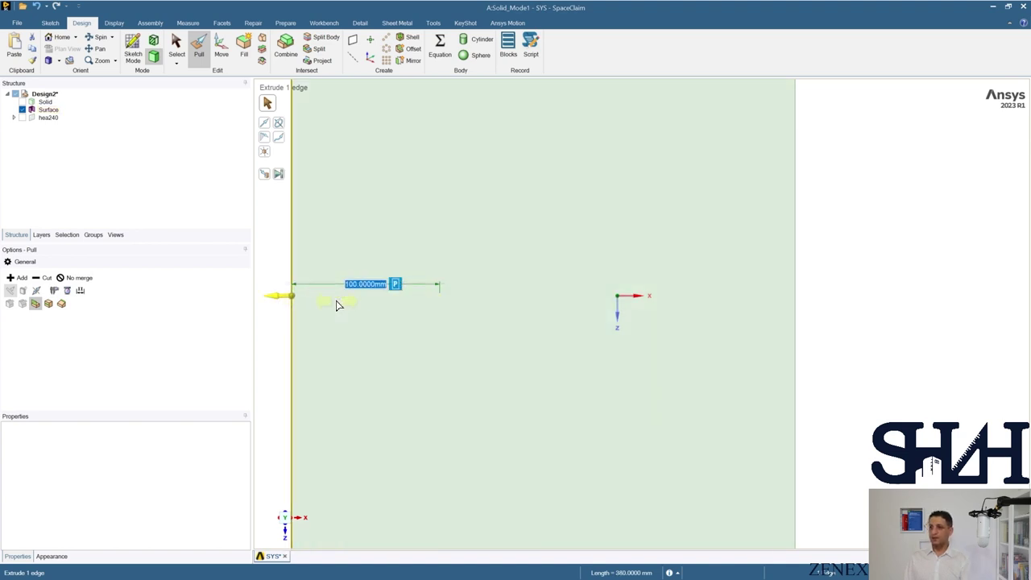
click(797, 266)
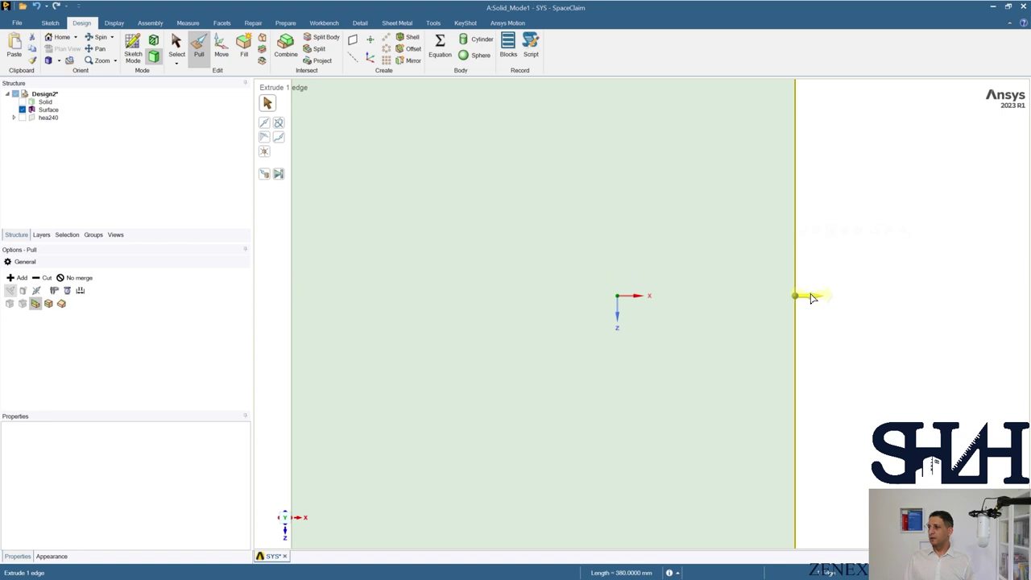
drag(812, 299, 845, 292)
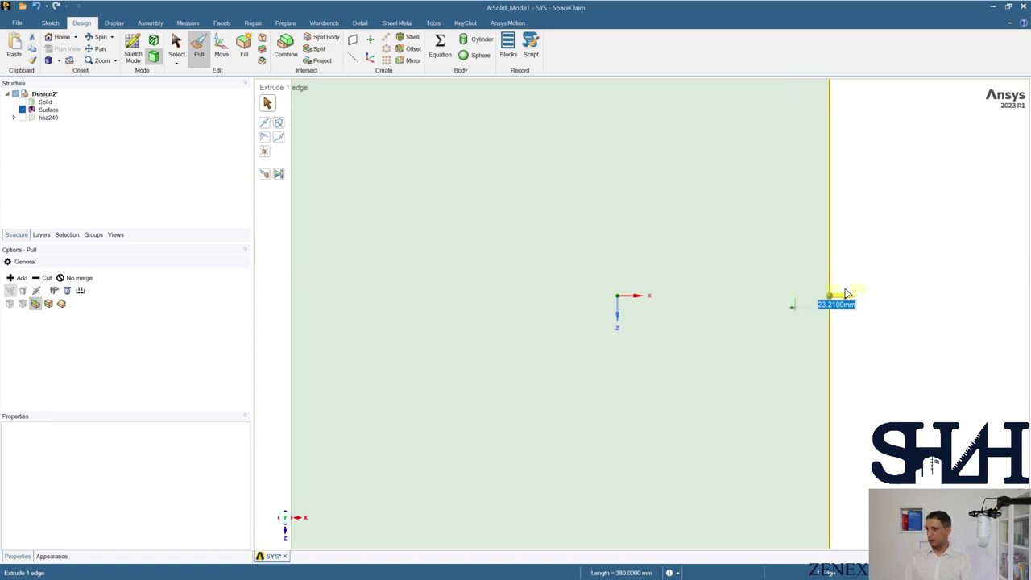
text(100)
key(Return)
Step: Pull the extended surface's face downward along Y to thicken it into a solid plate
scroll(732, 270, down, 5)
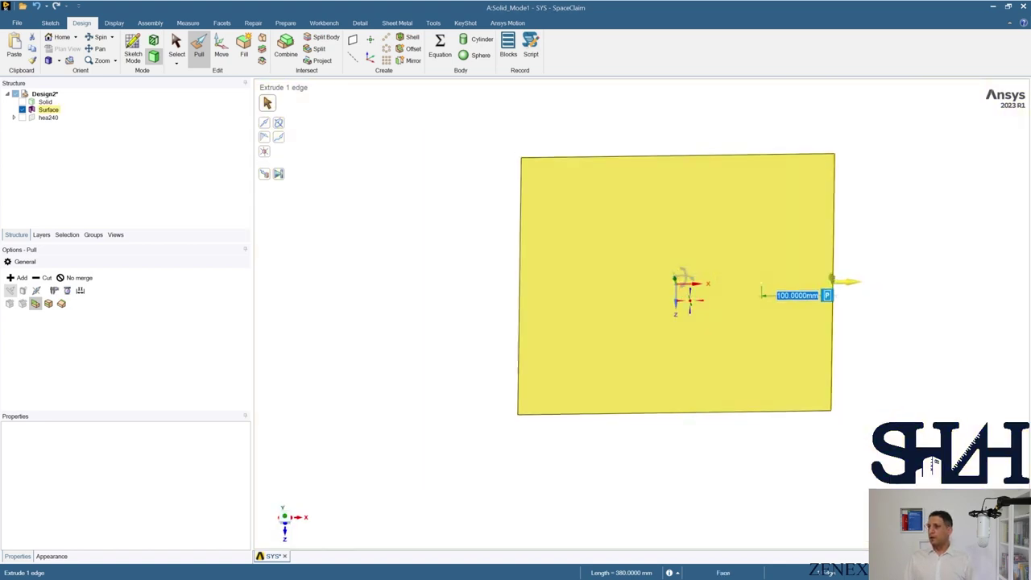
middle_drag(683, 278, 606, 235)
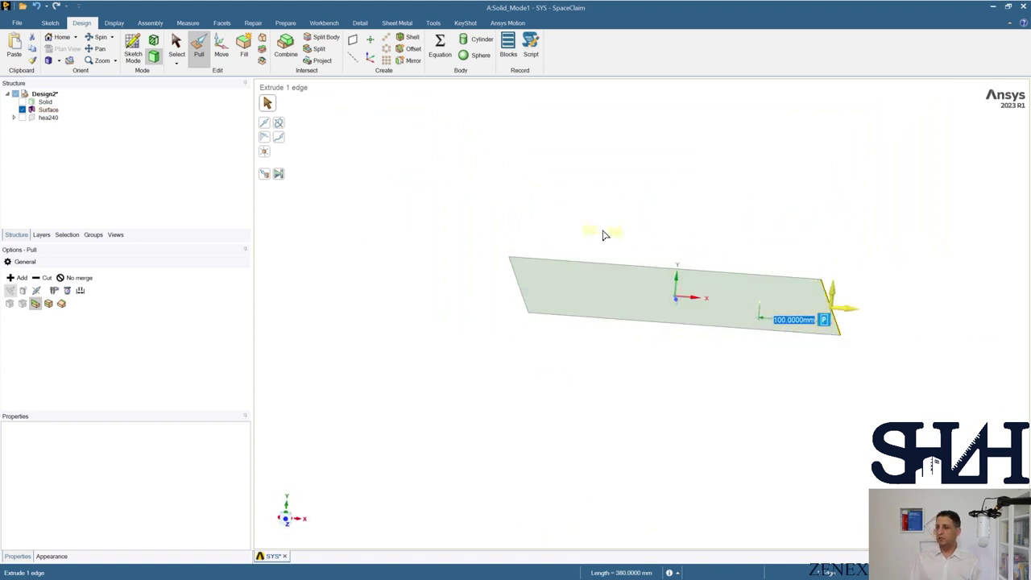
click(609, 302)
drag(675, 320, 675, 349)
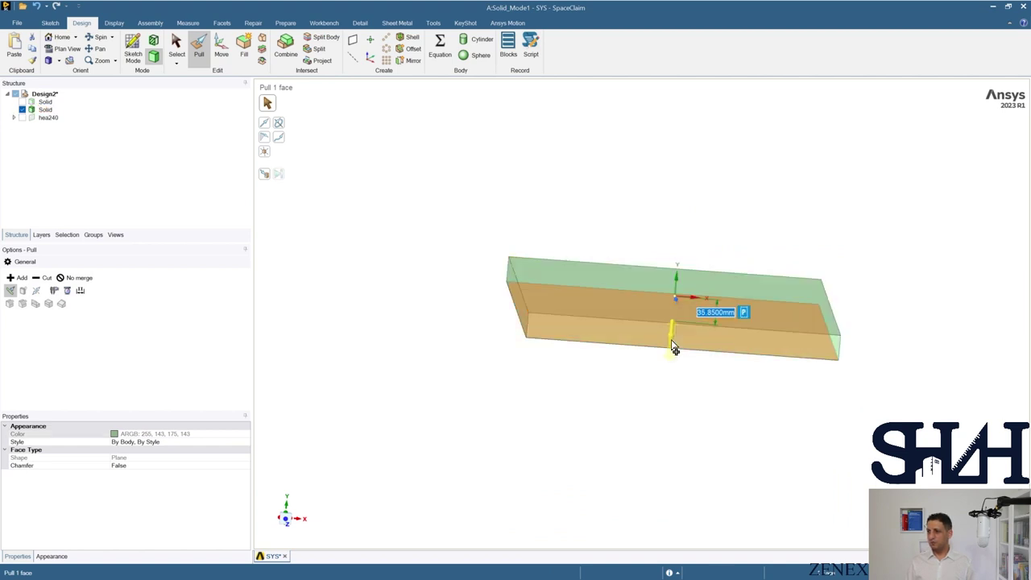
click(487, 340)
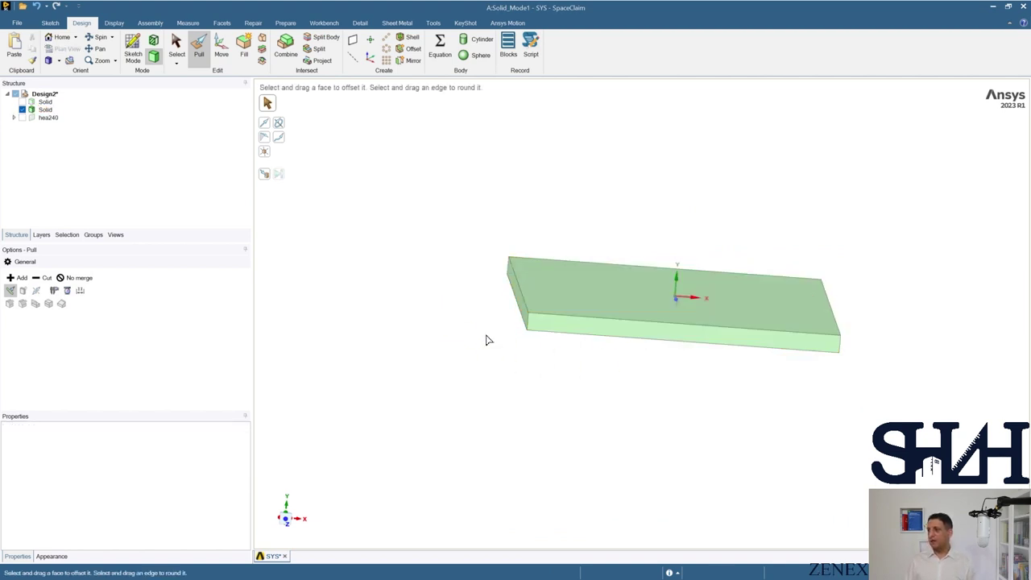
mouse_move(498, 348)
middle_down()
mouse_move(476, 343)
mouse_move(478, 352)
middle_up()
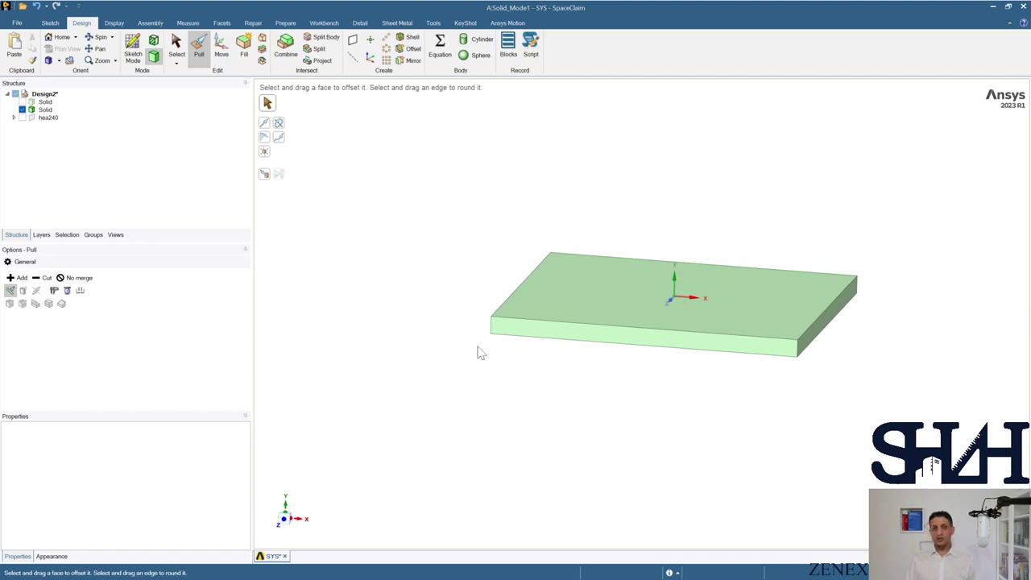
Step: Show the T-stub solid again and rename it T_Stub
click(21, 118)
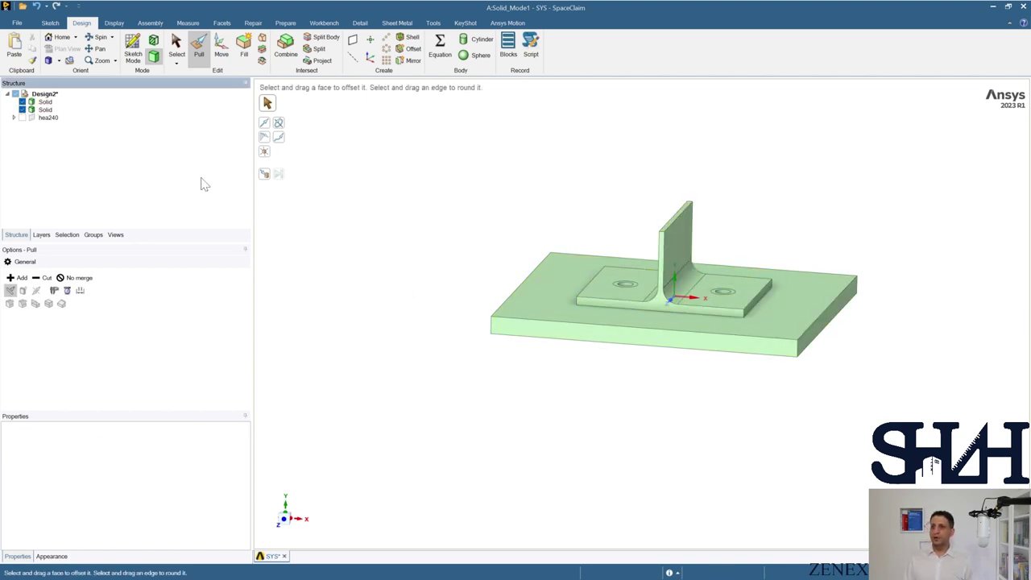
mouse_move(444, 274)
middle_down()
mouse_move(428, 293)
mouse_move(506, 282)
mouse_move(548, 295)
mouse_move(424, 288)
middle_up()
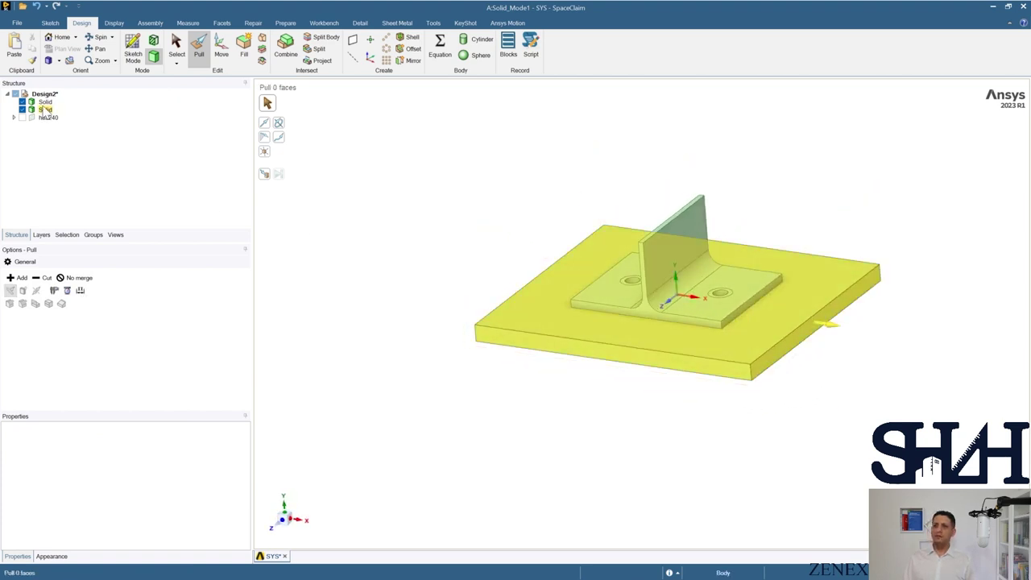
click(45, 101)
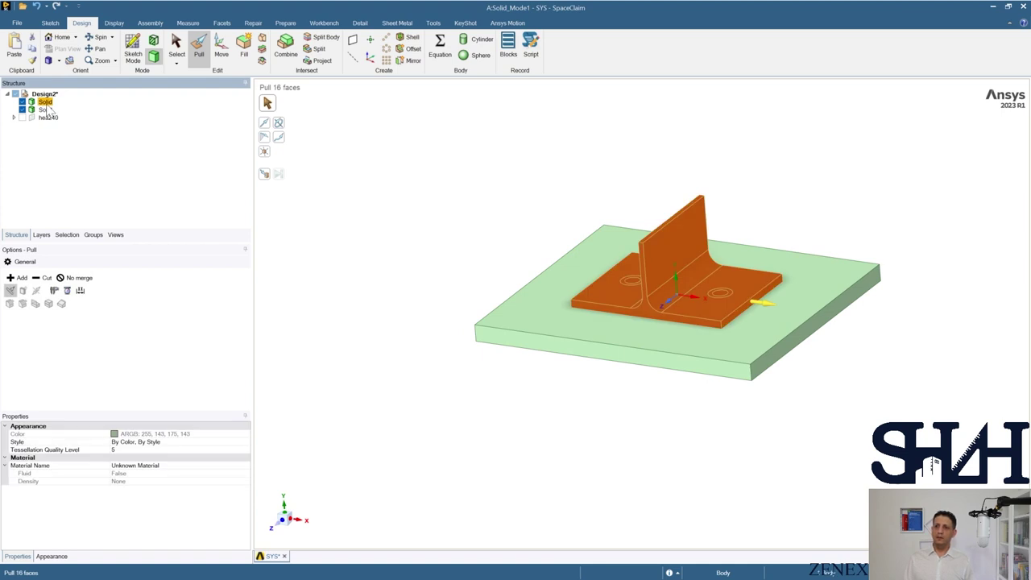
click(44, 102)
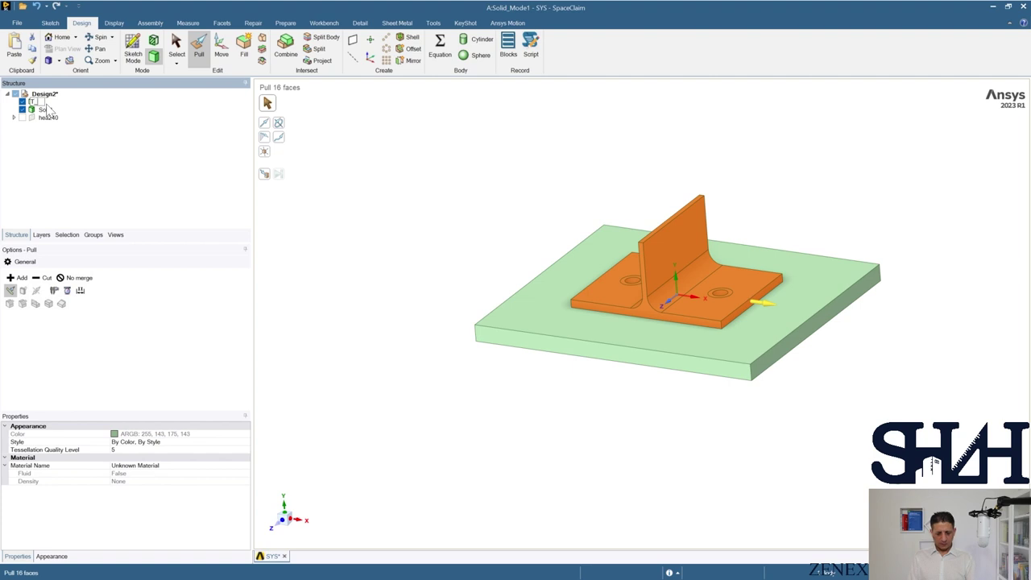
text(T_Stub)
key(Return)
Step: Rename the plate solid SupportingPlate
click(46, 110)
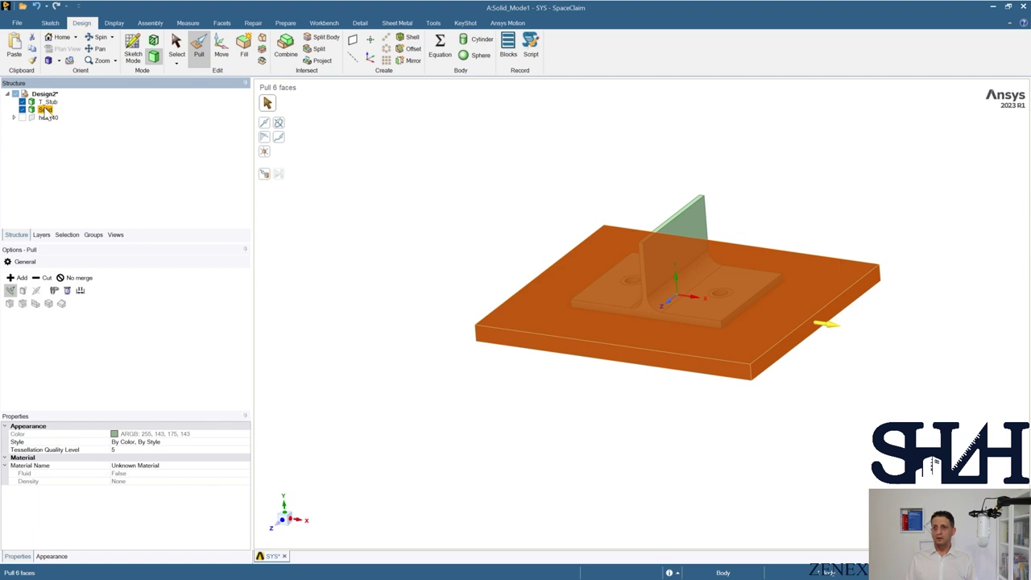
click(45, 110)
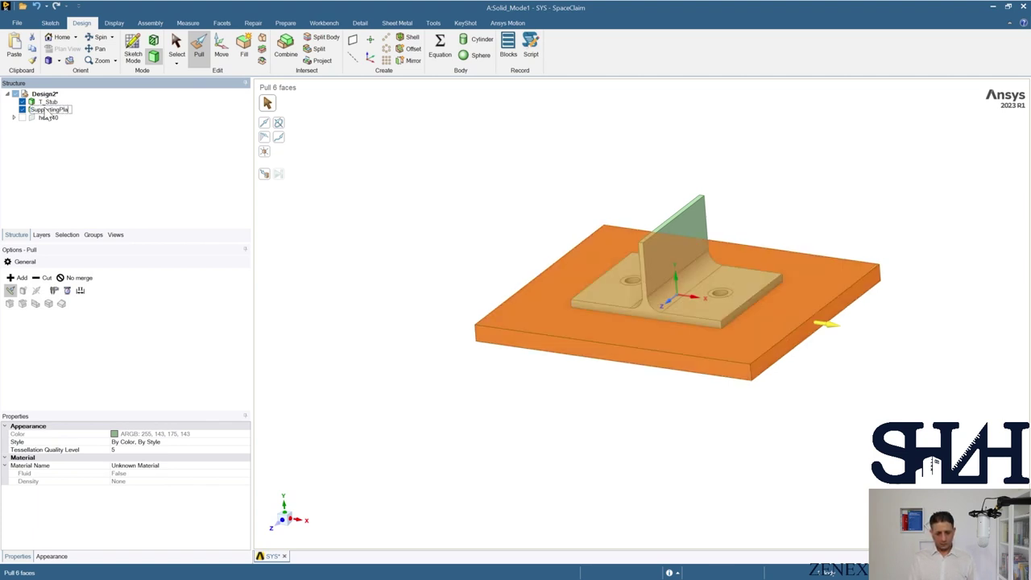
text(SupportingPlate)
key(Return)
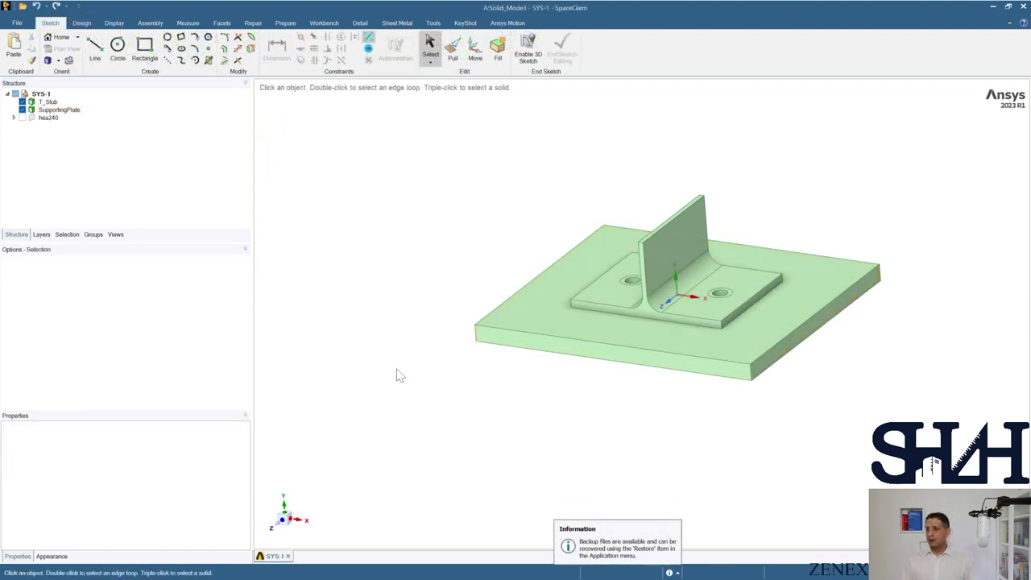
Step: Project the circular edges of the T-stub's two bolt holes onto the top face of the supporting plate
middle_drag(450, 370, 452, 402)
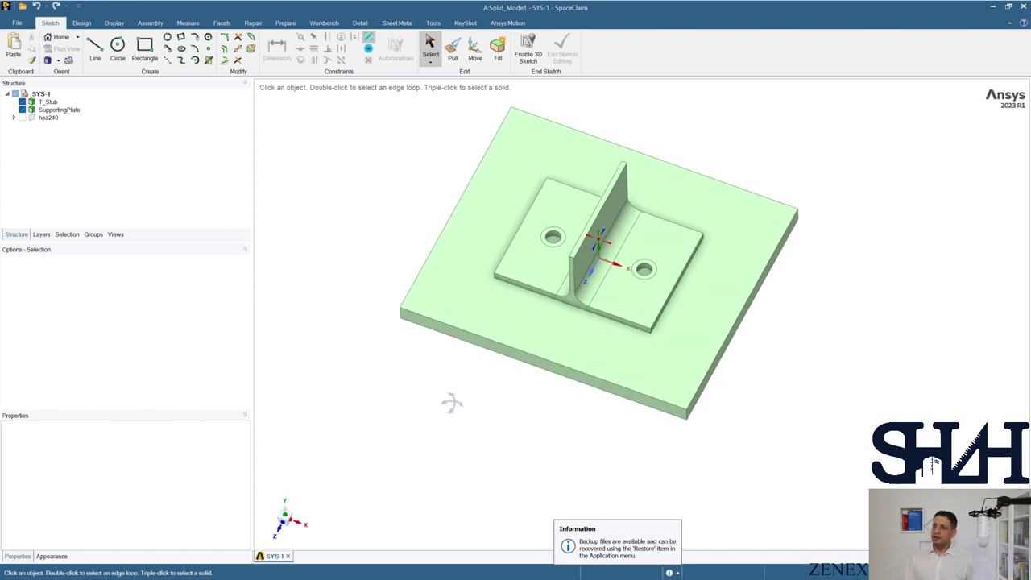
scroll(453, 394, up, 3)
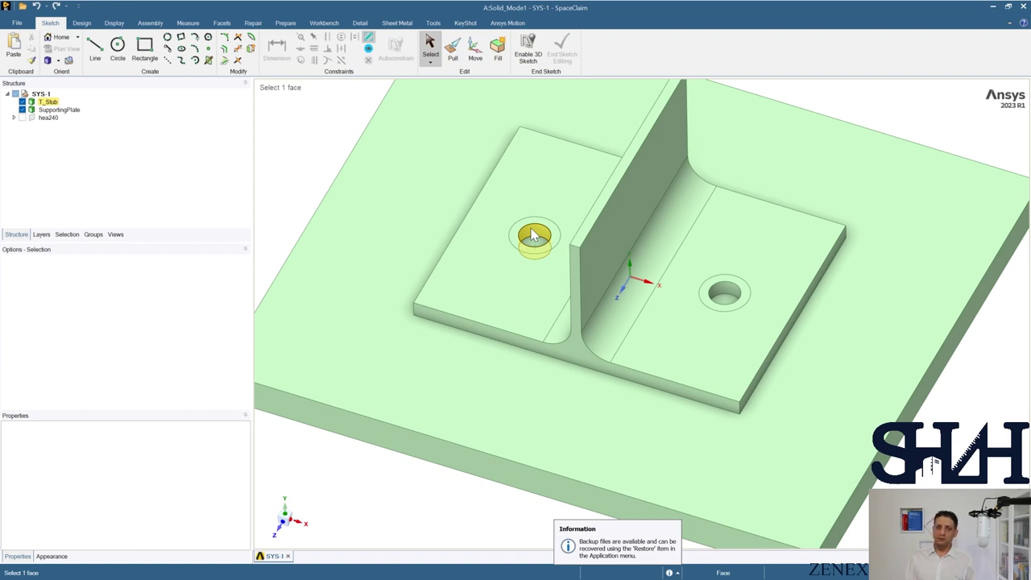
click(534, 236)
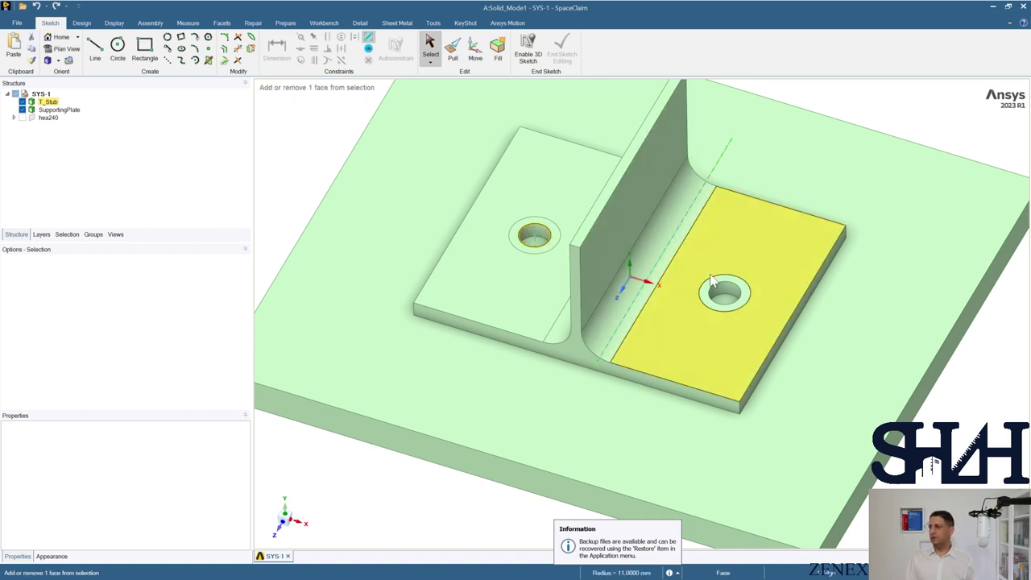
ctrl+click(723, 292)
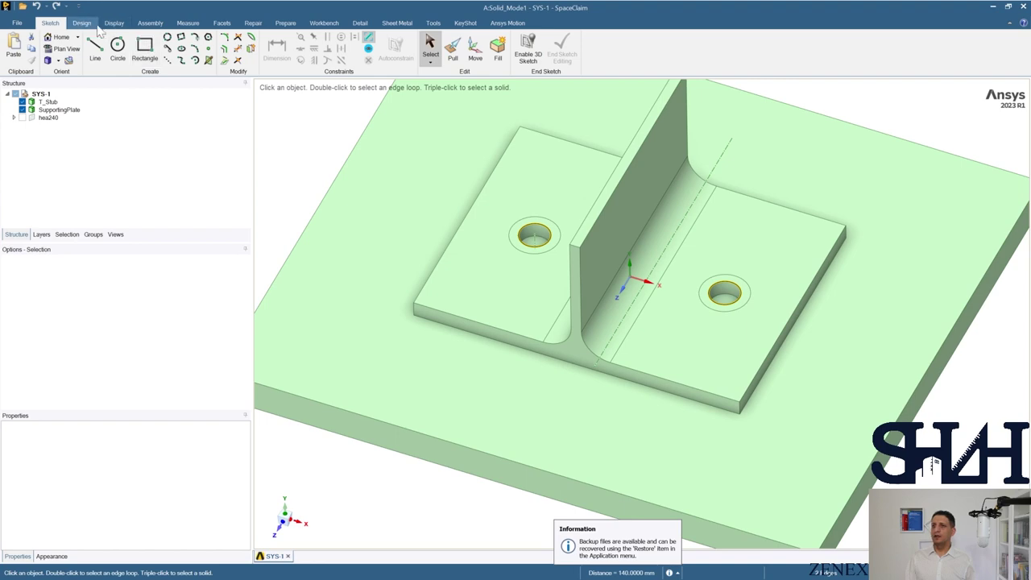
click(81, 23)
click(320, 60)
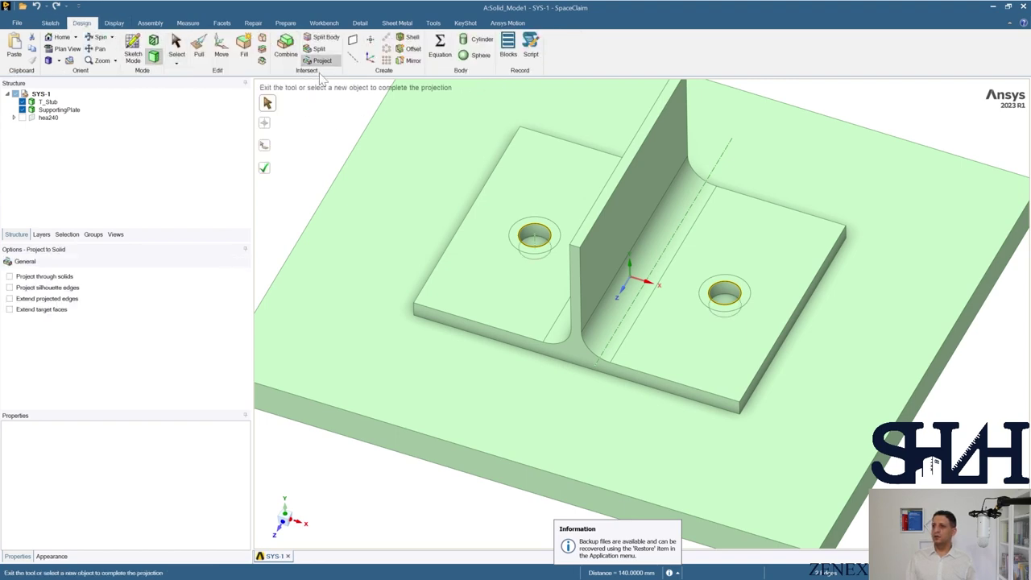
mouse_move(397, 246)
middle_down()
mouse_move(396, 184)
mouse_move(393, 239)
middle_up()
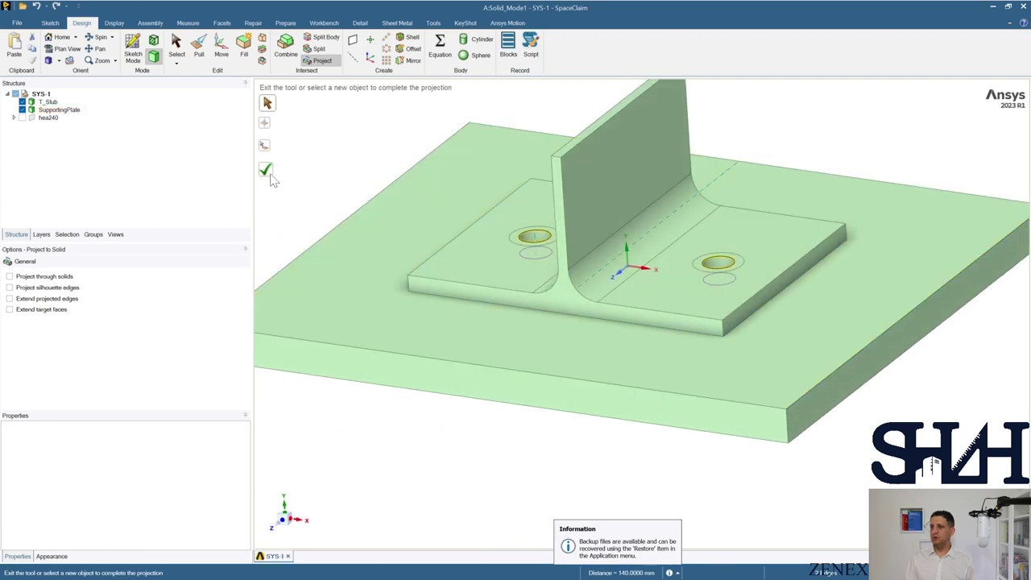
click(264, 167)
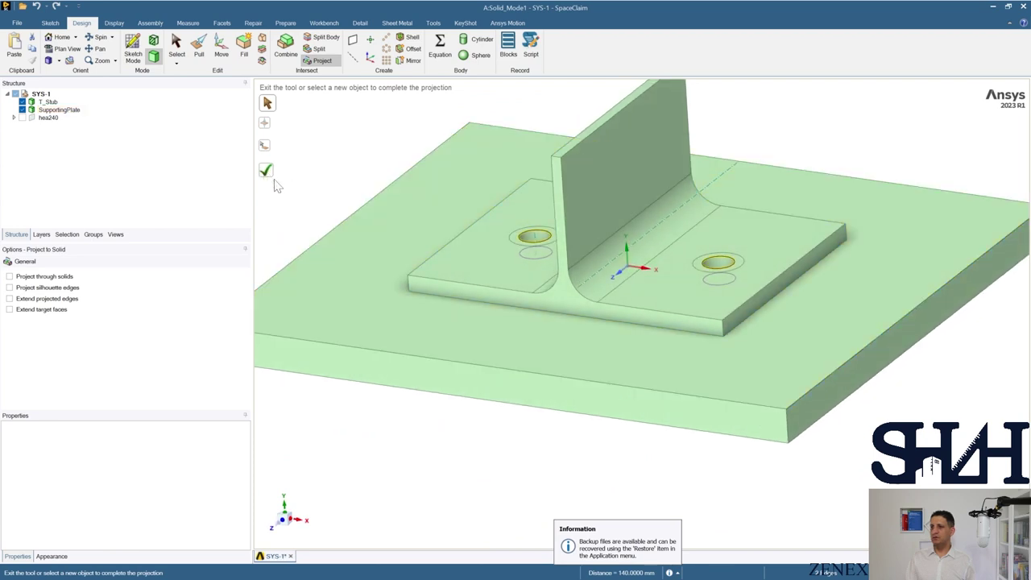
Step: Hide T_Stub and pull both projected circular faces down through the supporting plate to cut the bolt holes
click(23, 103)
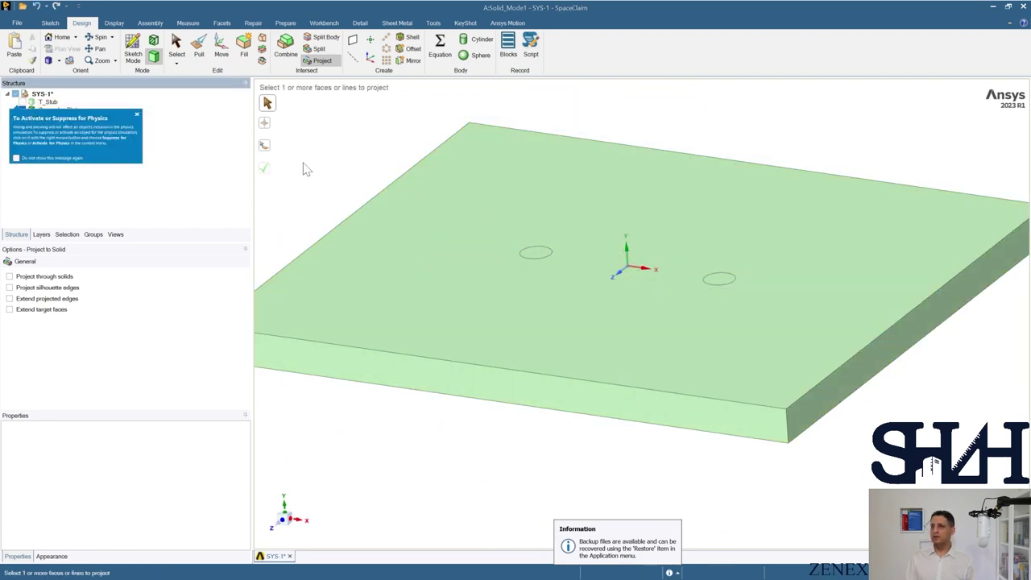
click(137, 118)
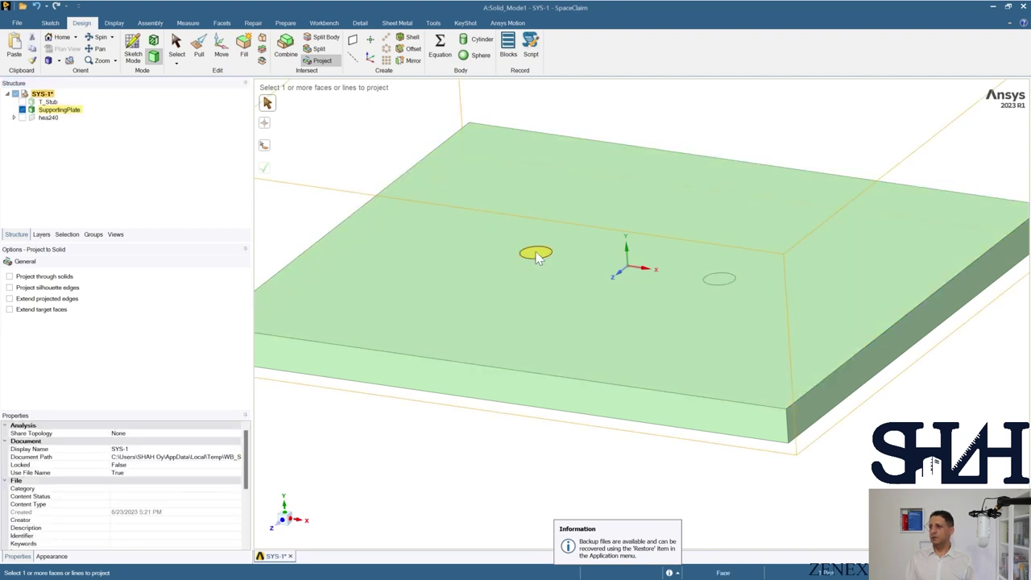
click(536, 253)
ctrl+click(714, 282)
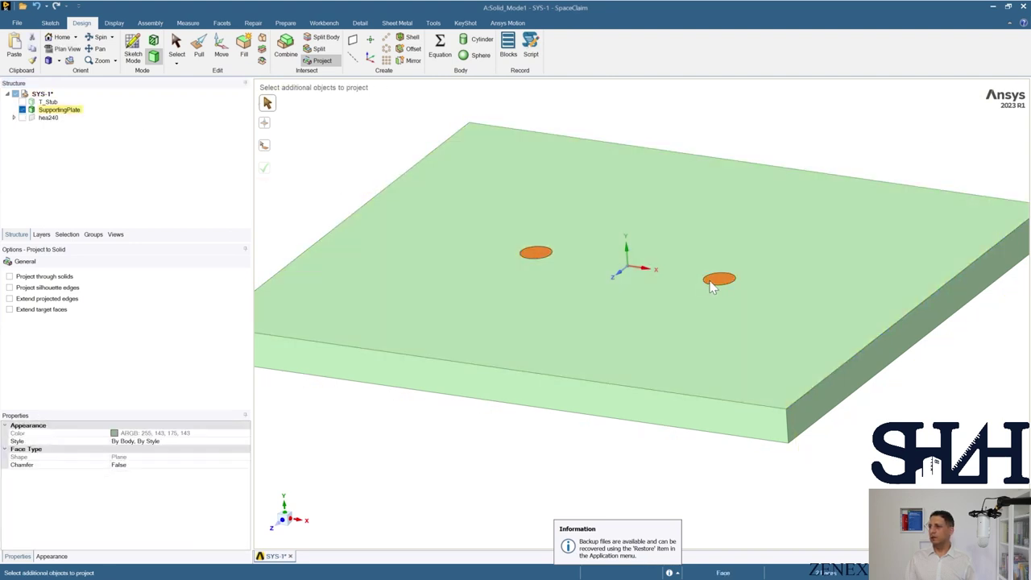
click(199, 46)
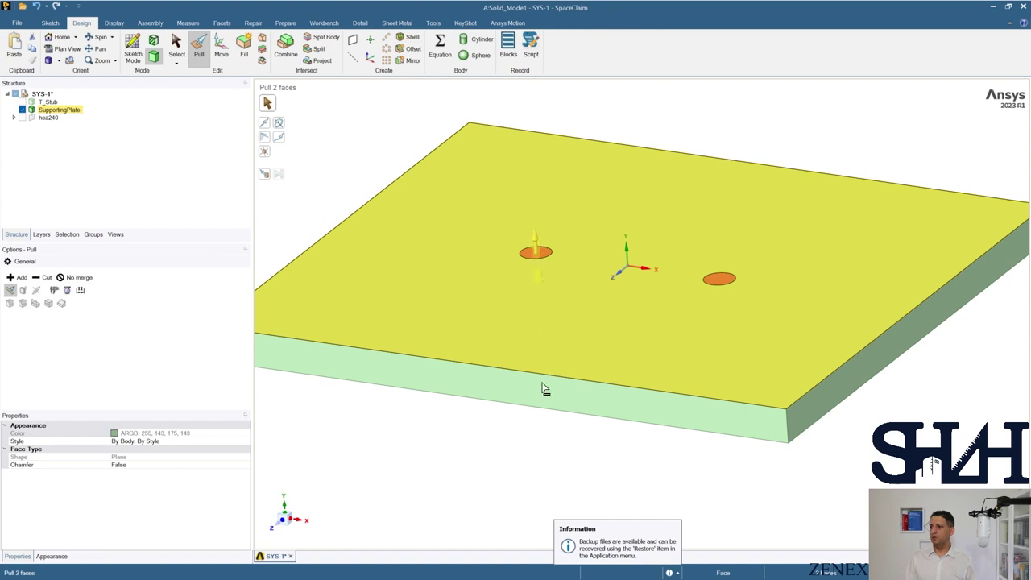
click(500, 441)
mouse_move(484, 439)
middle_down()
mouse_move(463, 333)
mouse_move(472, 443)
mouse_move(472, 422)
mouse_move(516, 439)
mouse_move(508, 391)
mouse_move(523, 438)
mouse_move(511, 306)
middle_up()
click(463, 411)
click(512, 304)
click(508, 413)
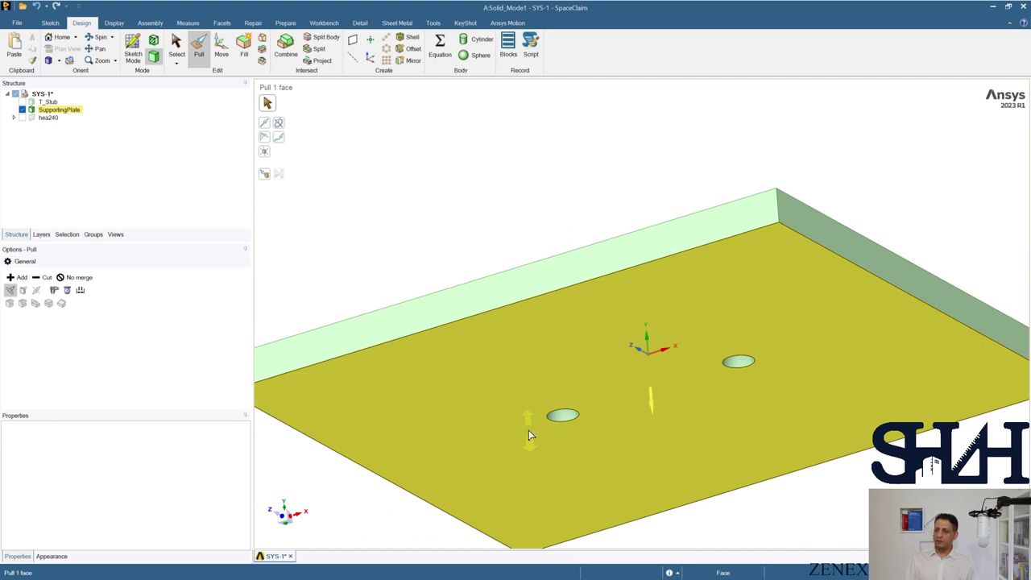
Step: Start a sketch on the supporting plate's underside in plan view and draw a 38 mm diameter circle centred on the first bolt hole
shift+middle_drag(529, 435, 511, 363)
scroll(508, 361, down, 3)
scroll(508, 363, up, 5)
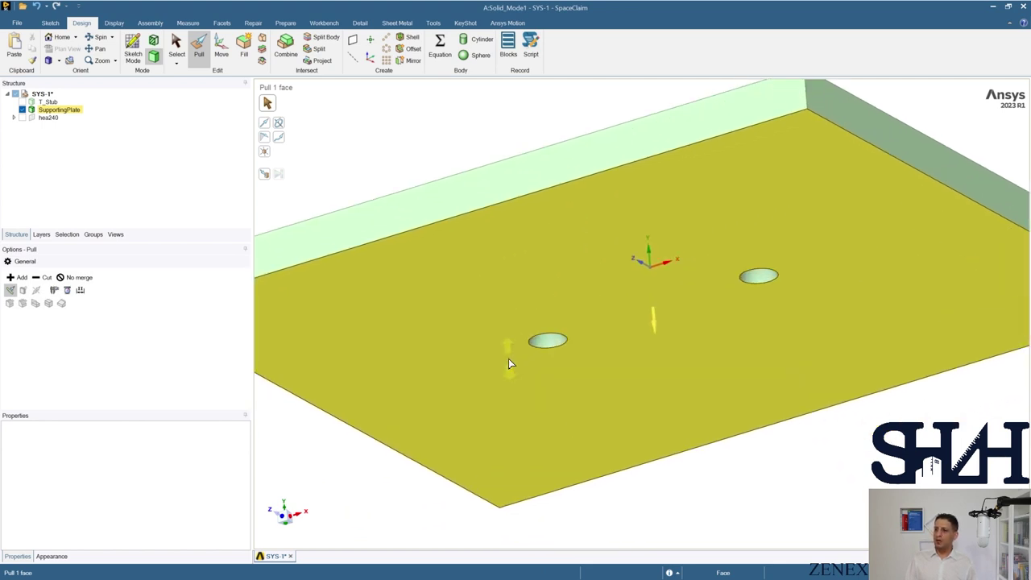
scroll(508, 362, up, 1)
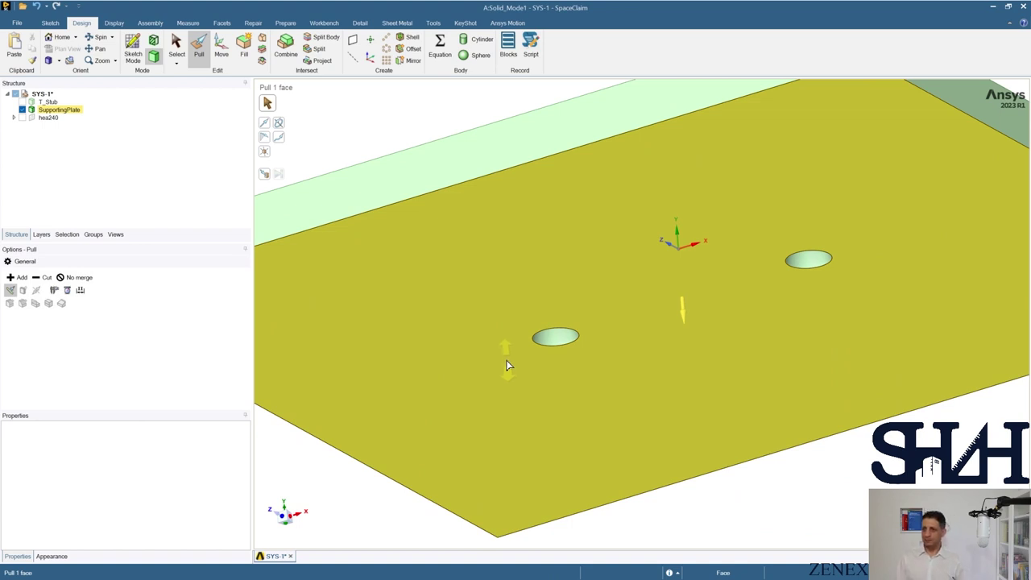
key(Escape)
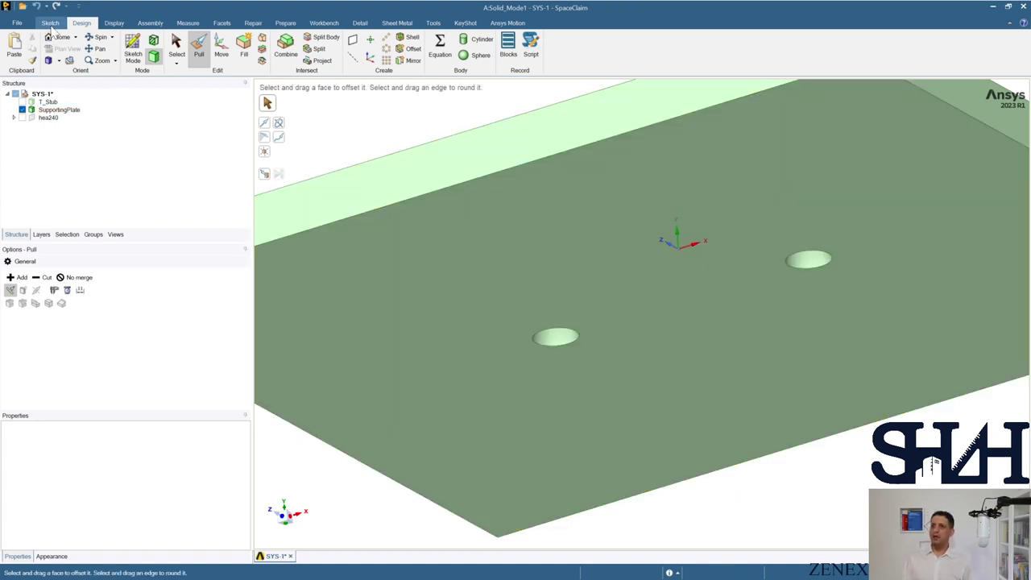
click(50, 23)
click(117, 48)
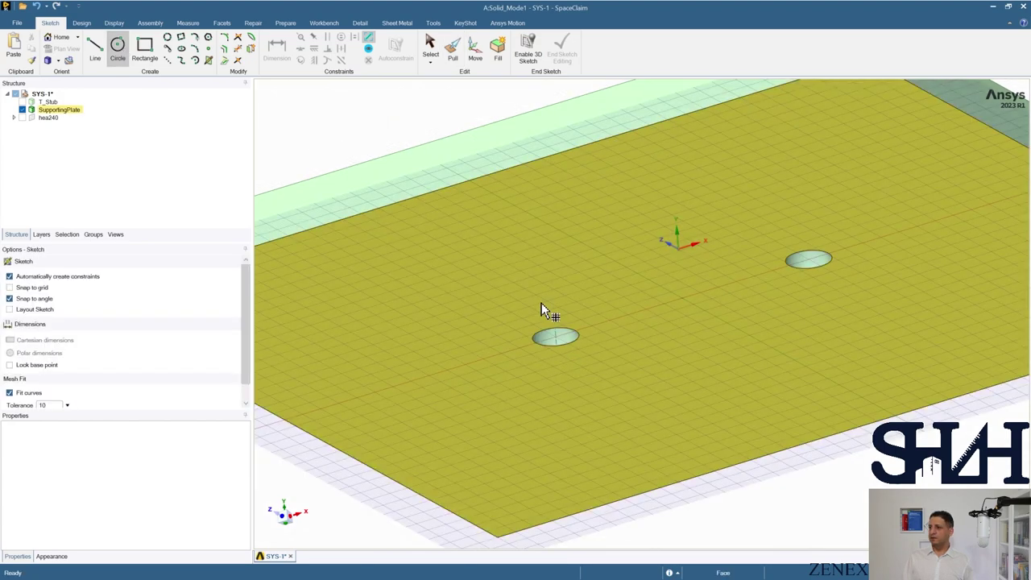
click(542, 303)
click(671, 539)
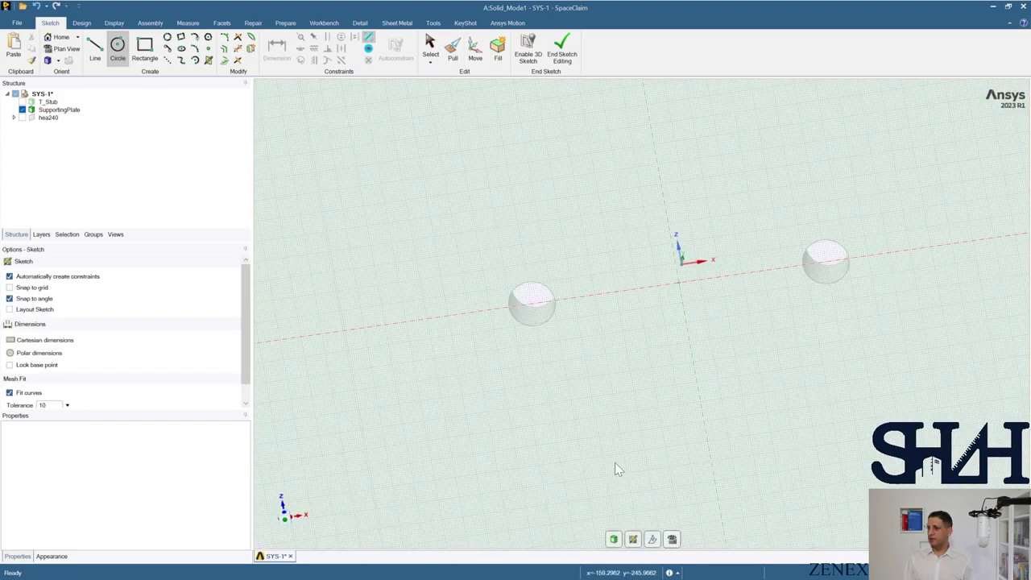
scroll(532, 278, up, 5)
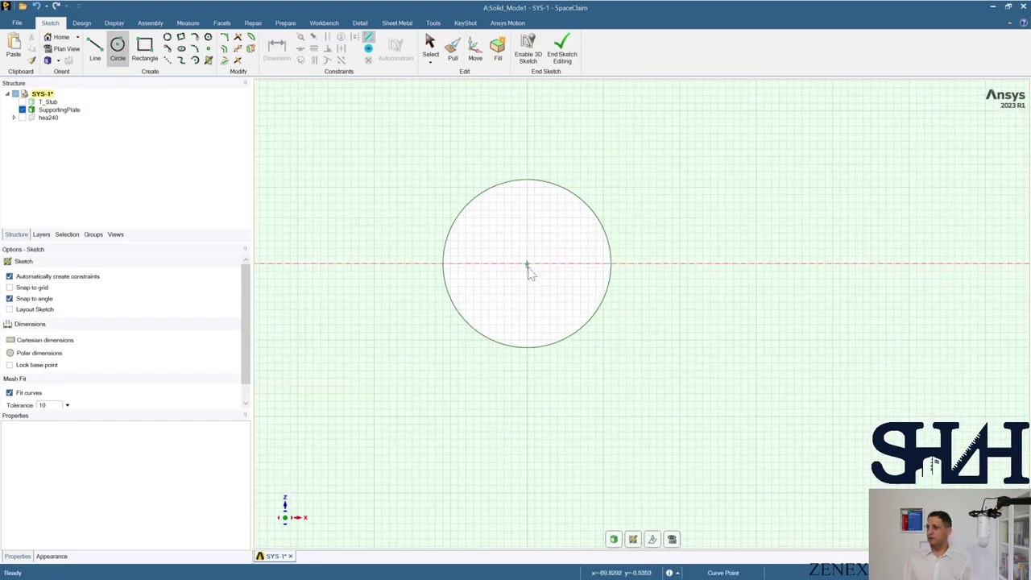
click(527, 263)
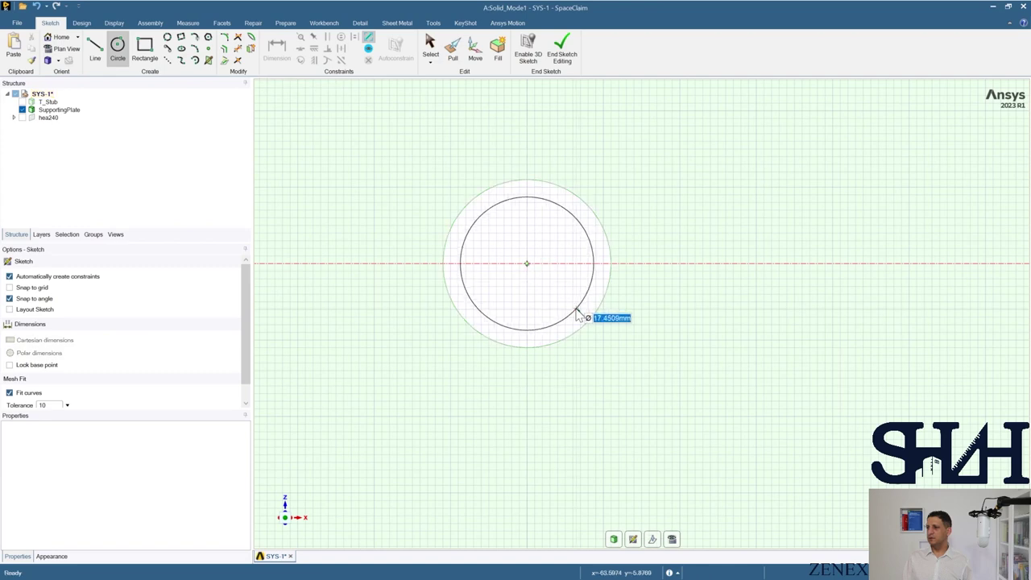
click(614, 339)
scroll(642, 362, down, 5)
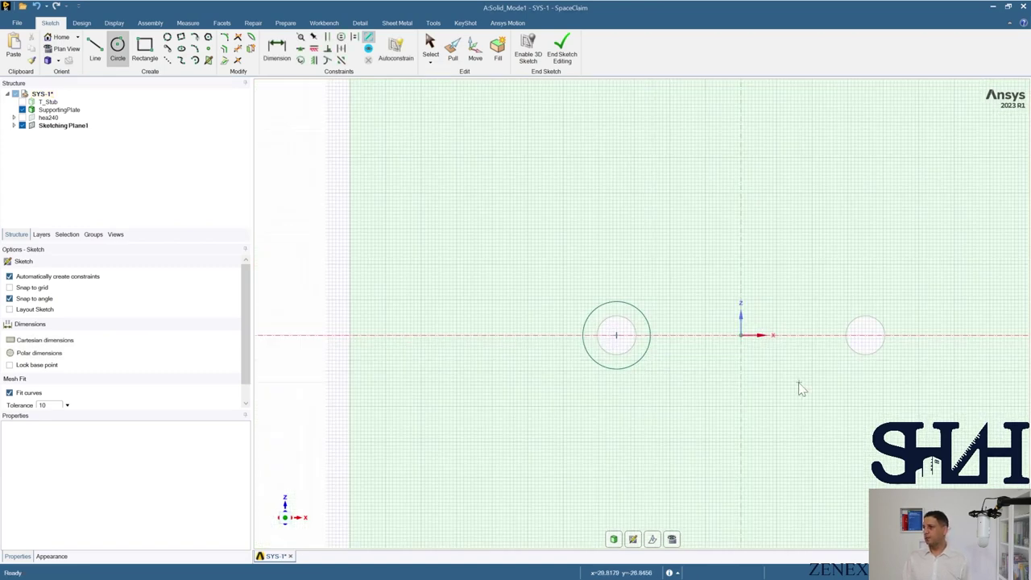
Step: Draw a 38 mm diameter circle centred on the plate's second bolt hole
shift+middle_drag(800, 389, 589, 395)
scroll(654, 352, up, 5)
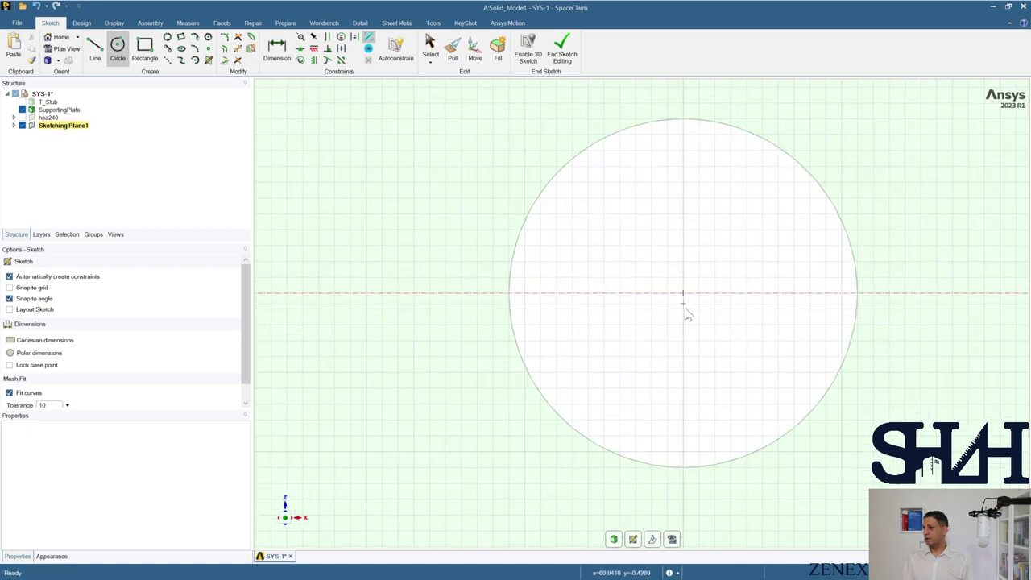
click(683, 293)
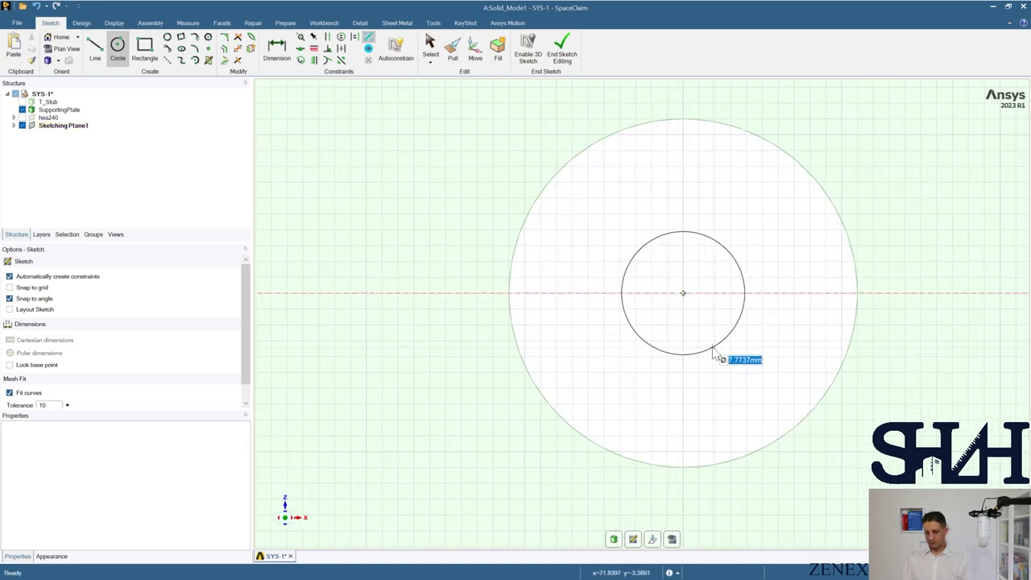
text(38)
key(Return)
scroll(771, 495, down, 5)
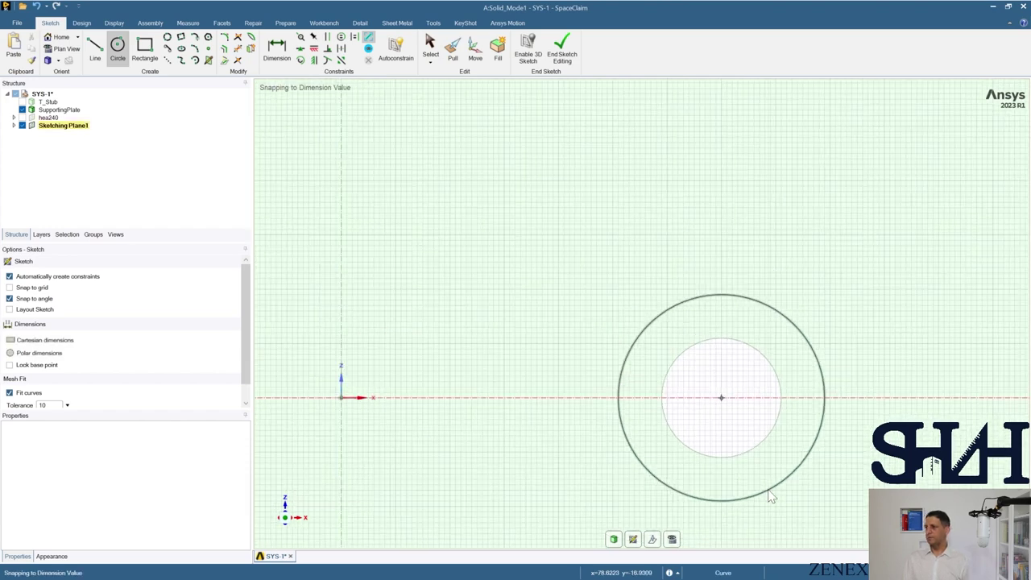
key(Escape)
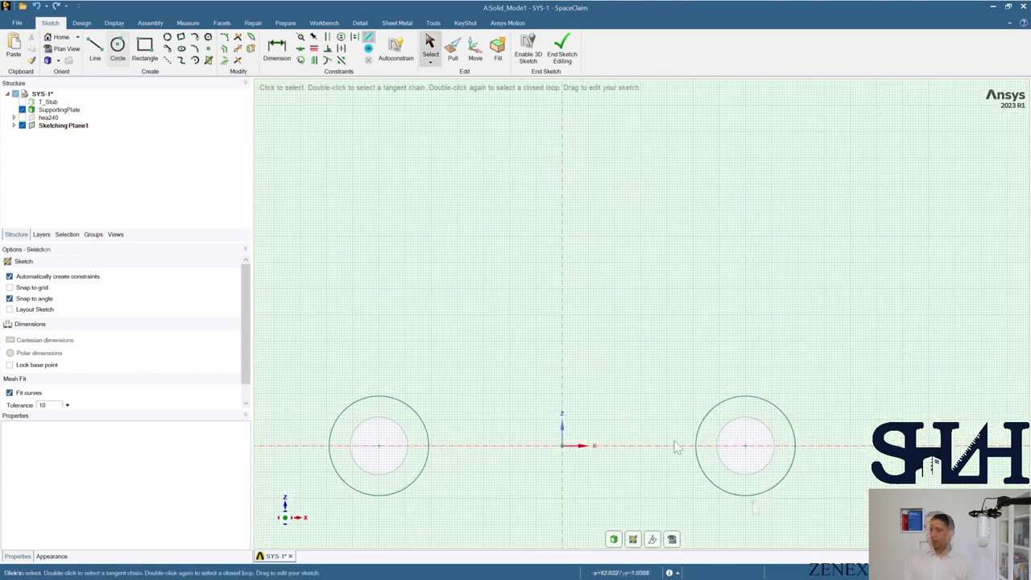
Step: Finish the sketch to imprint both circles on the plate's underside and delete the leftover Surface body
click(556, 63)
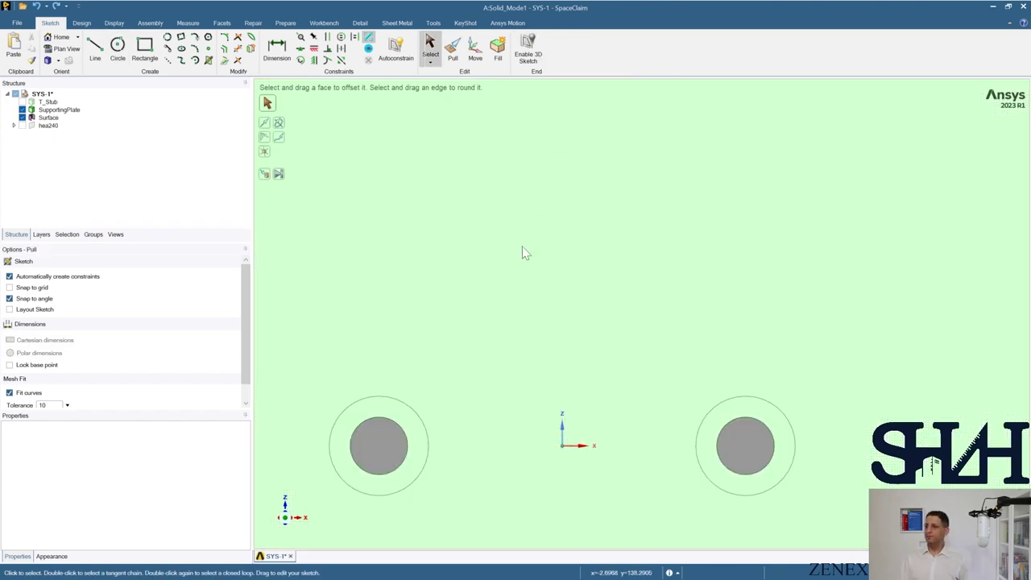
scroll(509, 278, down, 5)
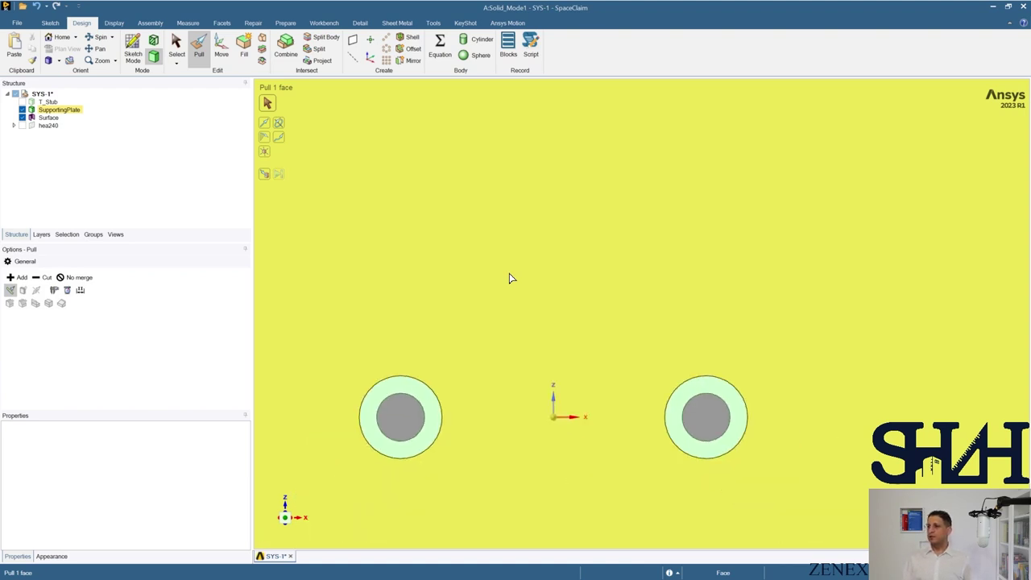
middle_drag(493, 313, 472, 299)
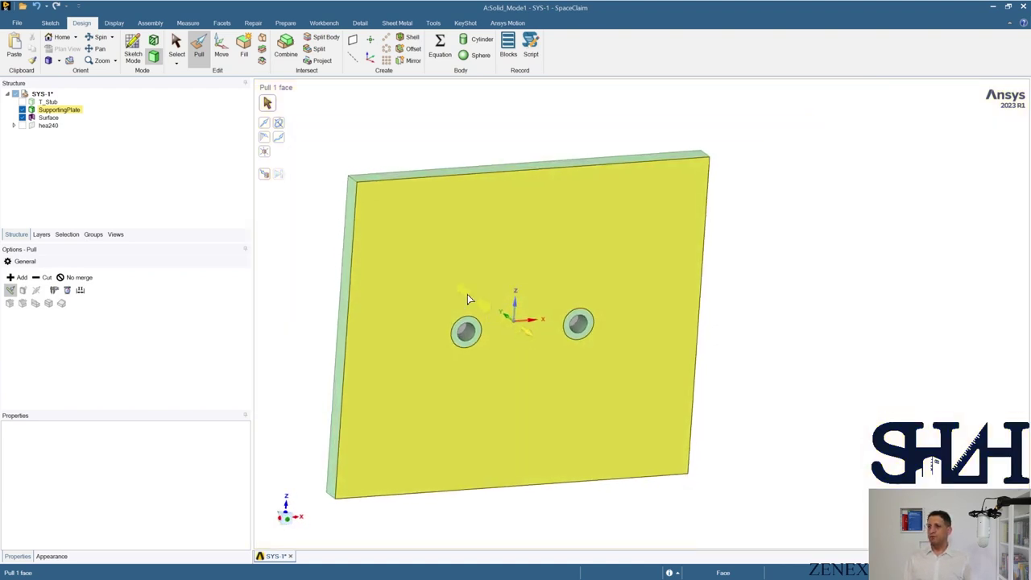
click(50, 118)
click(52, 121)
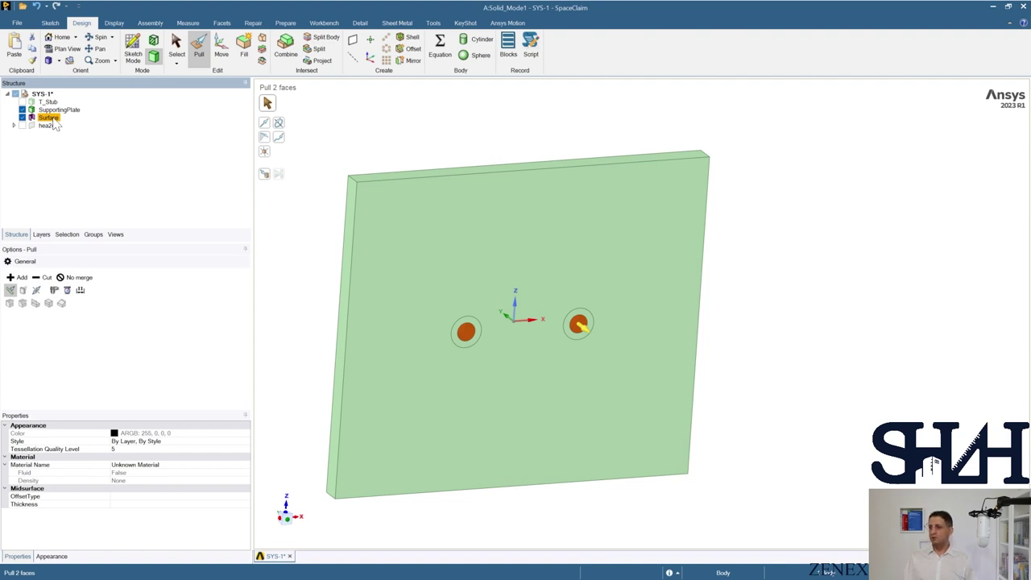
right_click(53, 125)
click(77, 157)
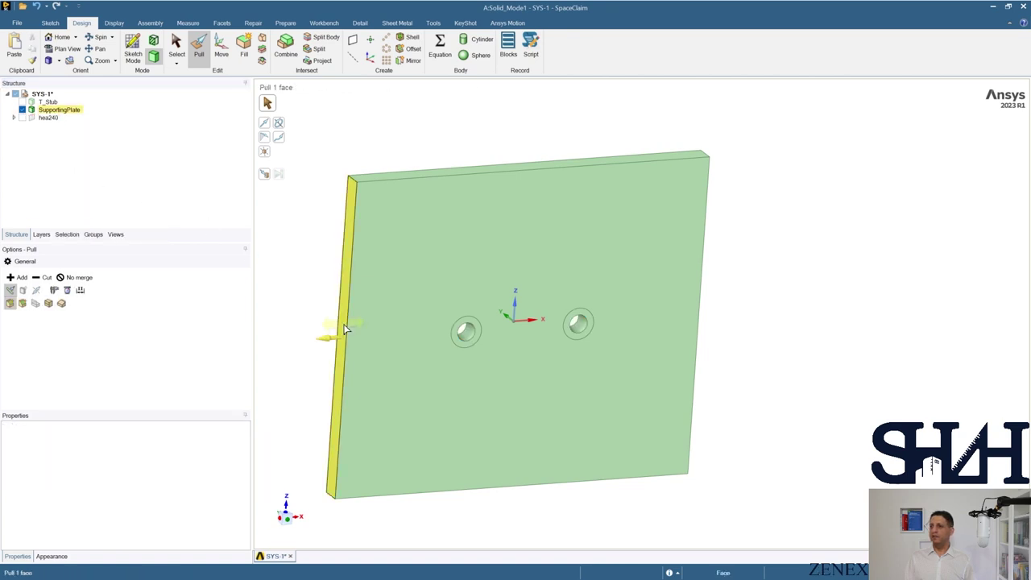
Step: Check the imprinted circular edges around the bolt holes on the supporting plate's underside
scroll(455, 348, up, 2)
click(455, 348)
scroll(460, 343, up, 3)
click(465, 333)
click(448, 321)
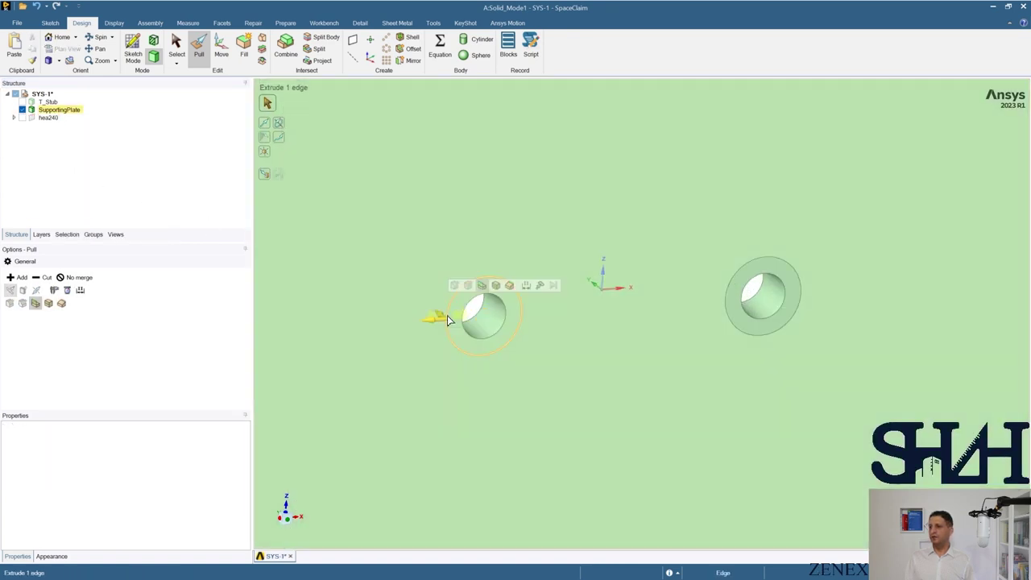
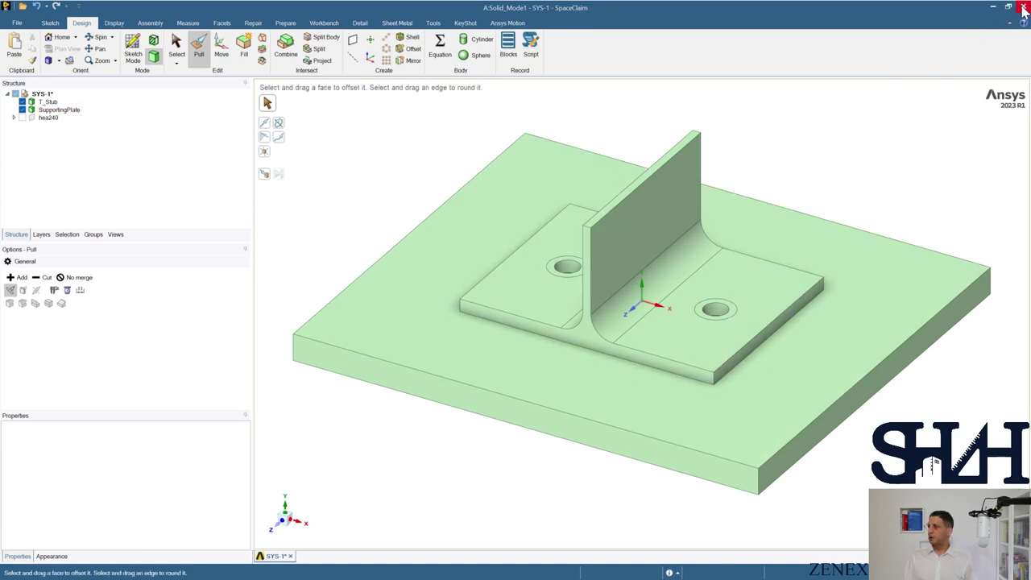
Step: Switch to Workbench, open the Solid_Mode1 model in Mechanical, and assign material S235 to both T_Stub and SupportingPlate
key(alt+Tab)
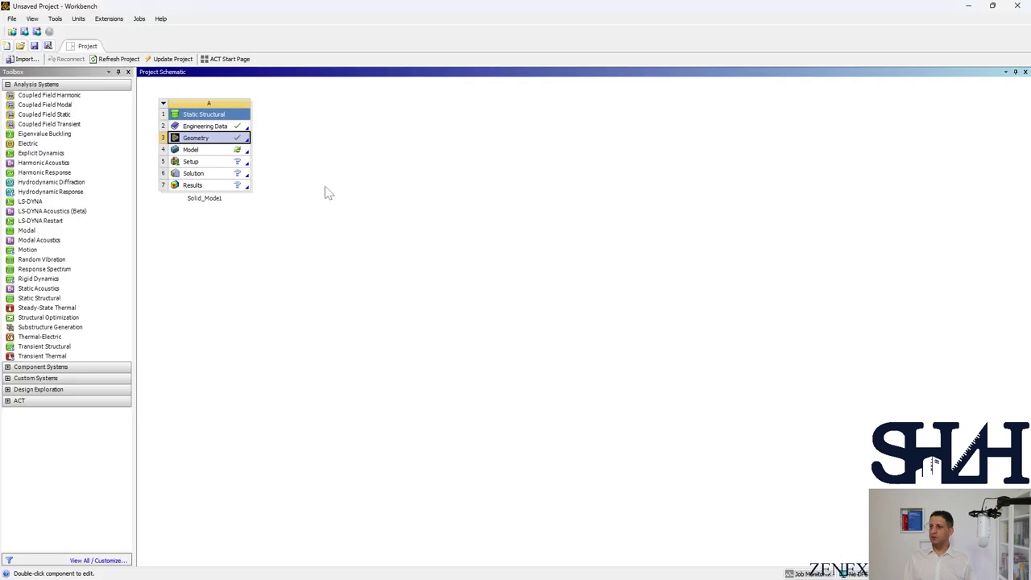
double_click(197, 155)
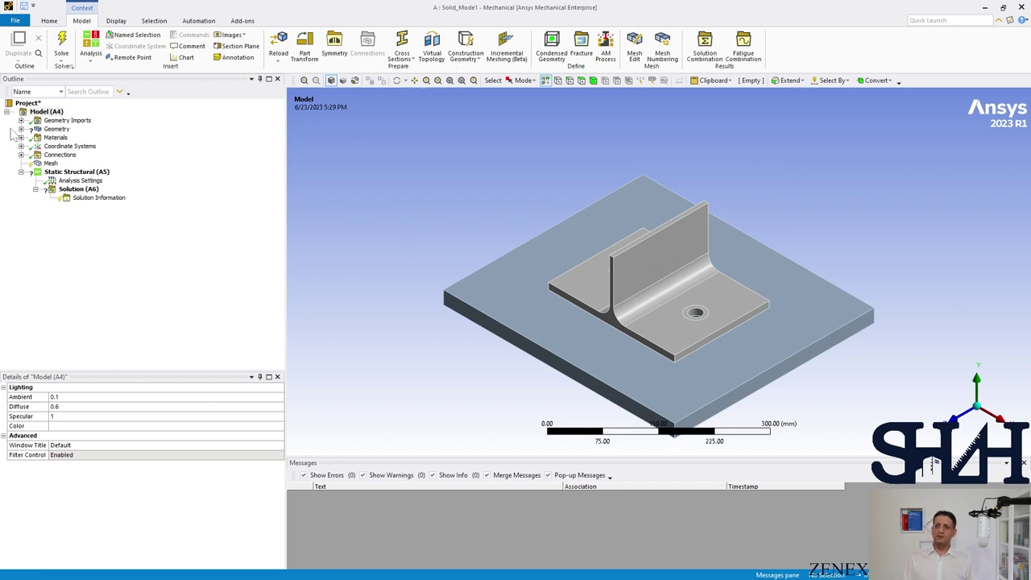
click(21, 129)
click(74, 139)
ctrl+click(79, 146)
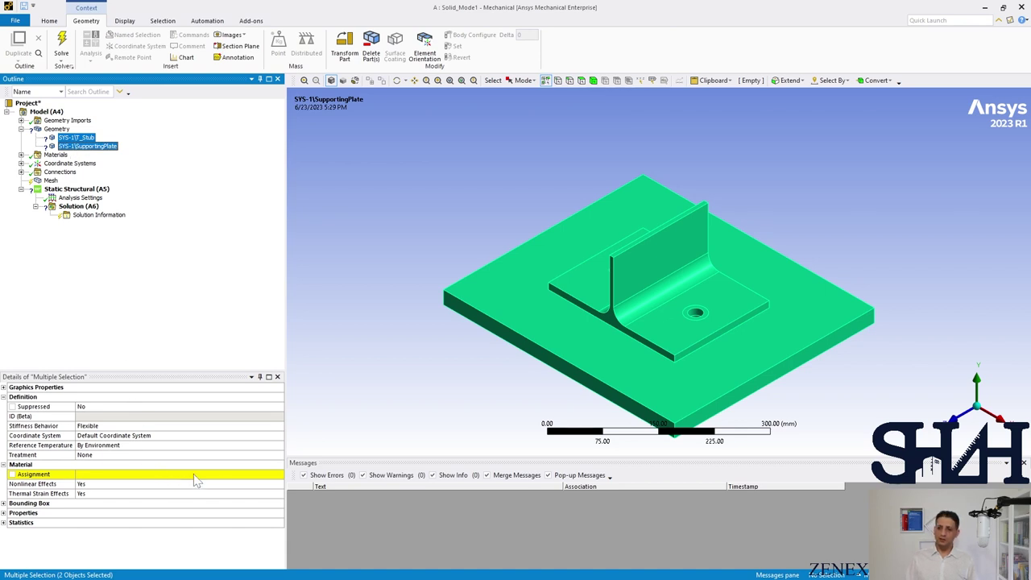
click(234, 477)
click(279, 476)
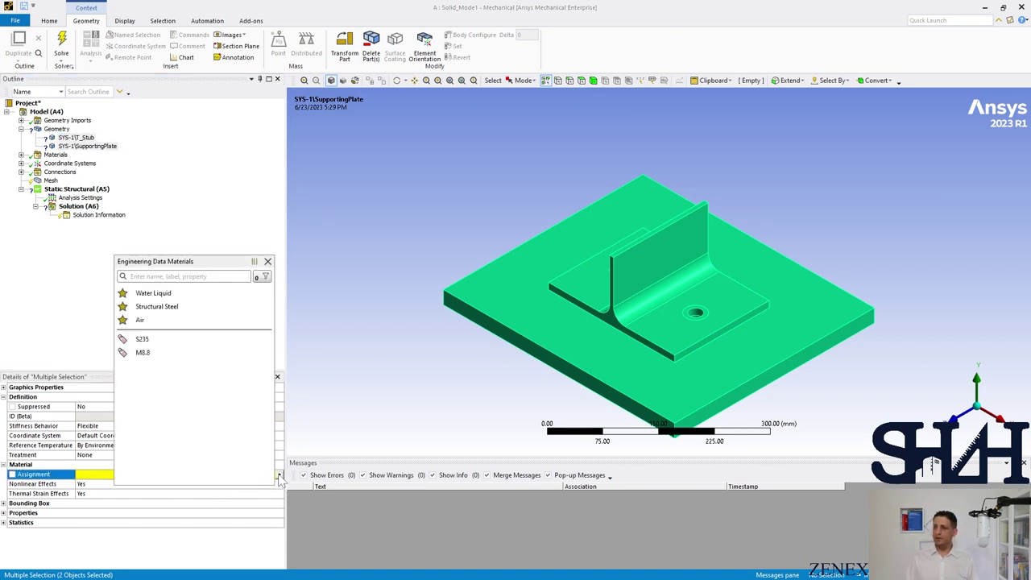
click(143, 340)
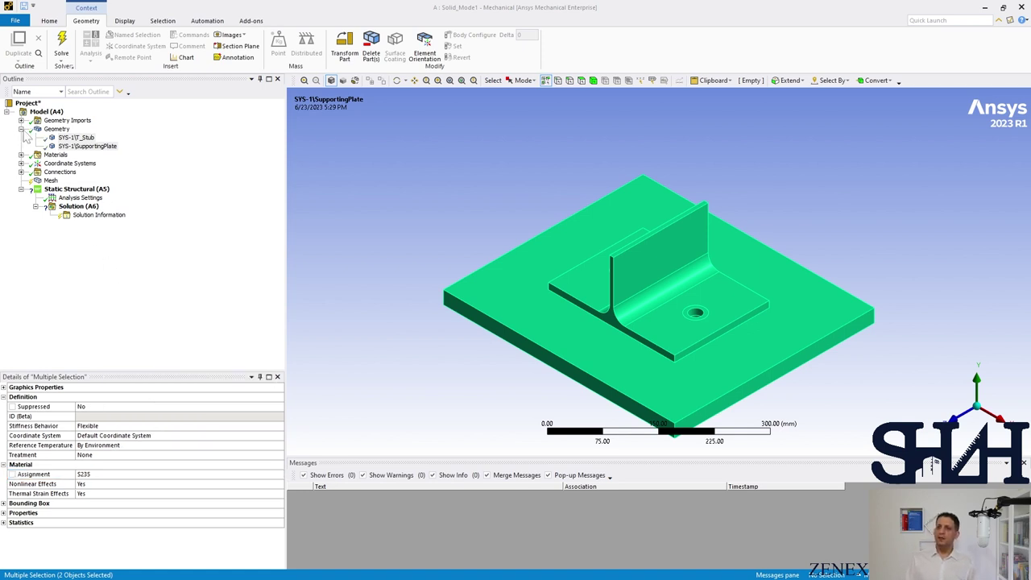
click(71, 142)
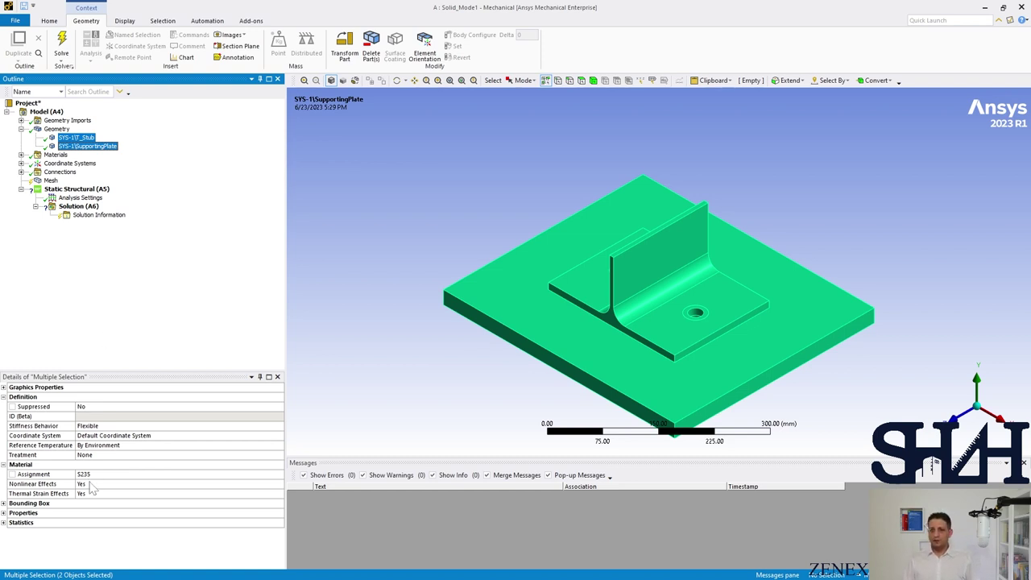
click(20, 129)
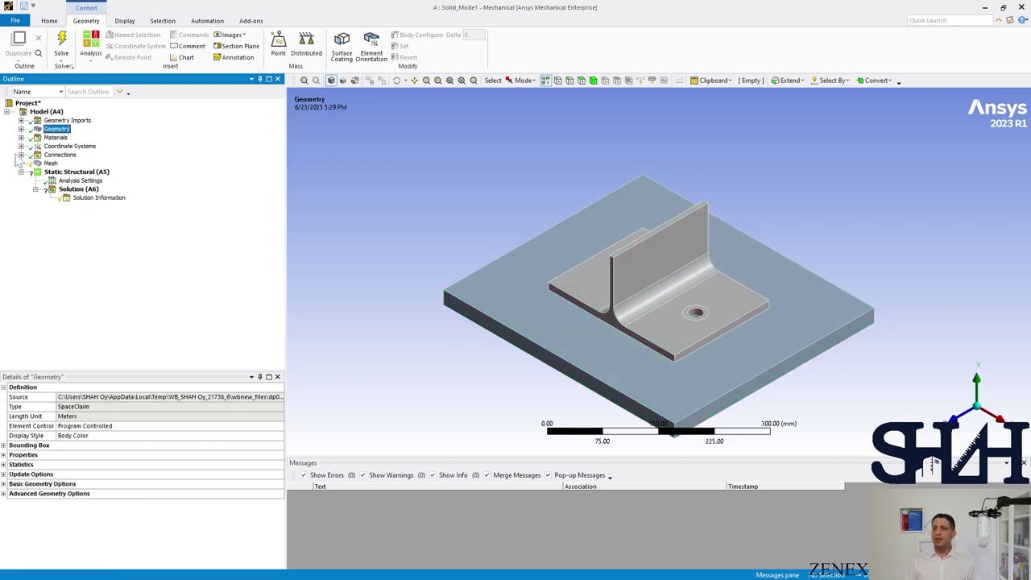
Step: Examine the automatically generated contact region between T_Stub and SupportingPlate, including its contact and target body views
click(21, 155)
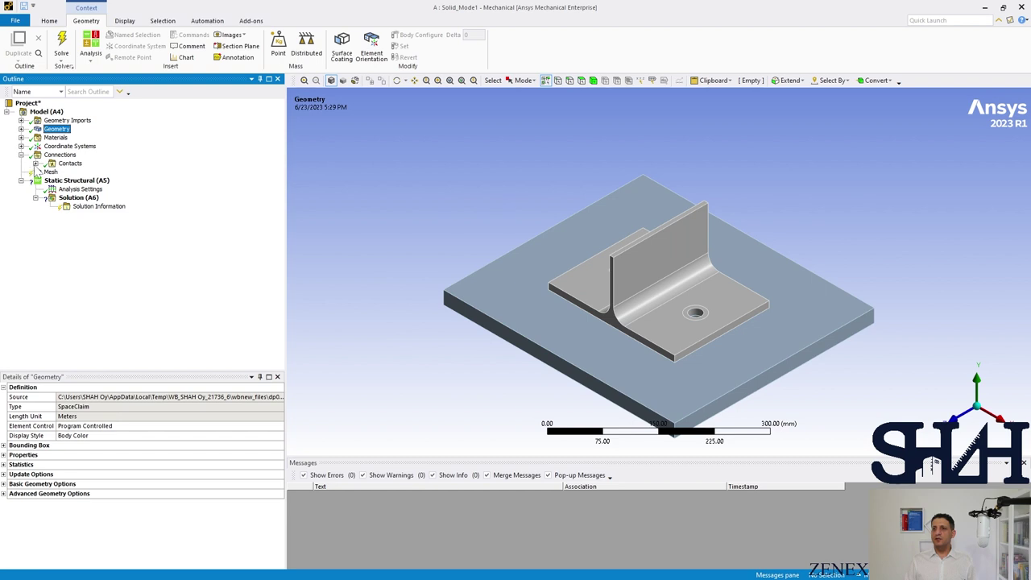
click(35, 164)
click(91, 171)
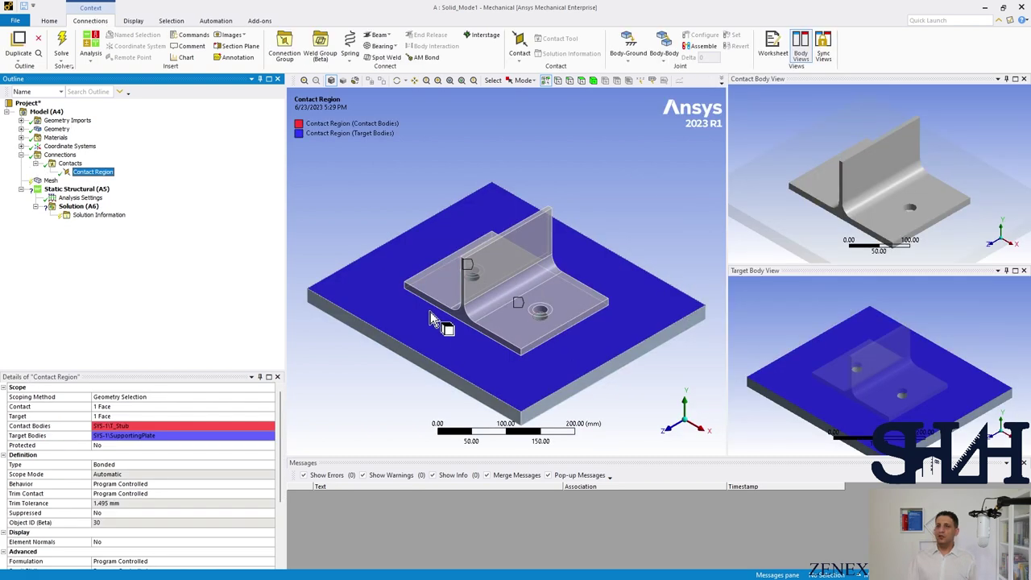
middle_drag(460, 320, 475, 334)
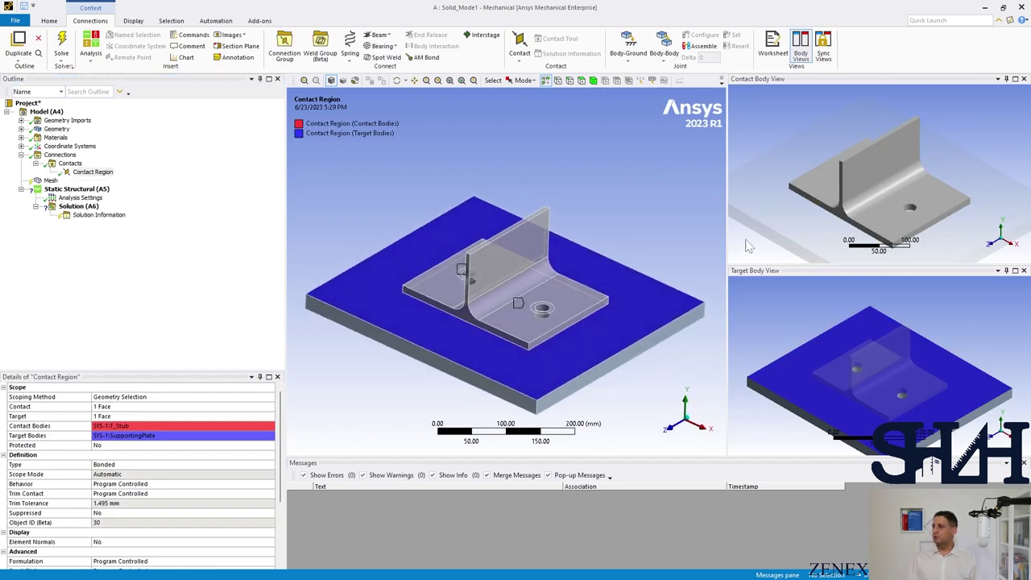
middle_drag(766, 234, 767, 202)
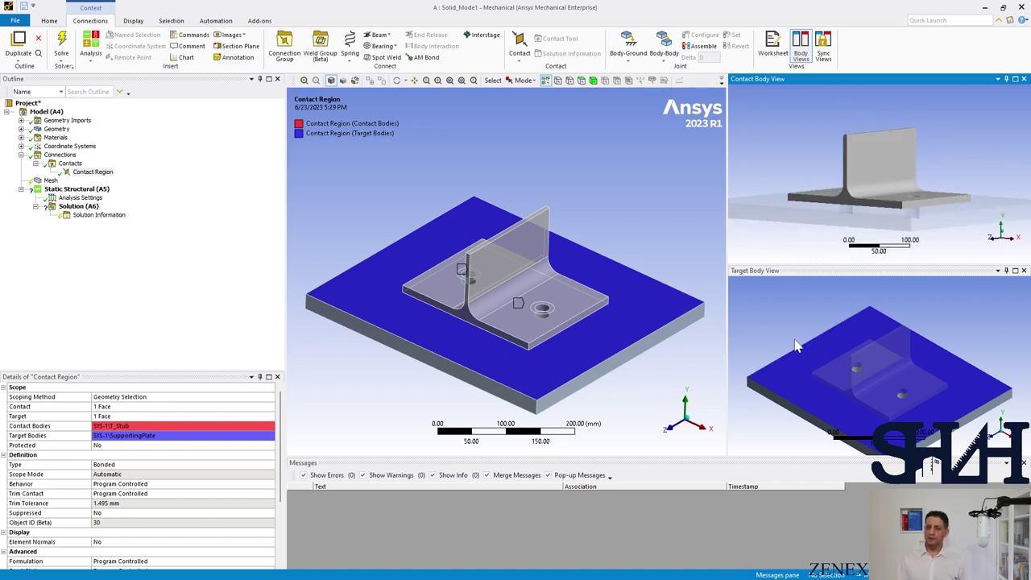
middle_drag(534, 341, 522, 321)
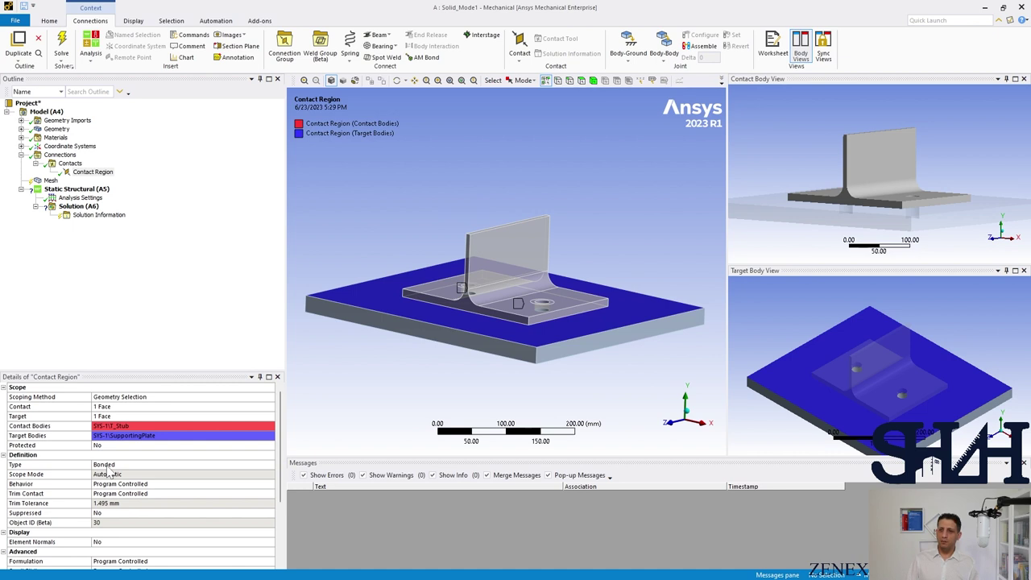
Step: Set Generate Automatic Connection On Refresh to No for the model's connections
click(60, 154)
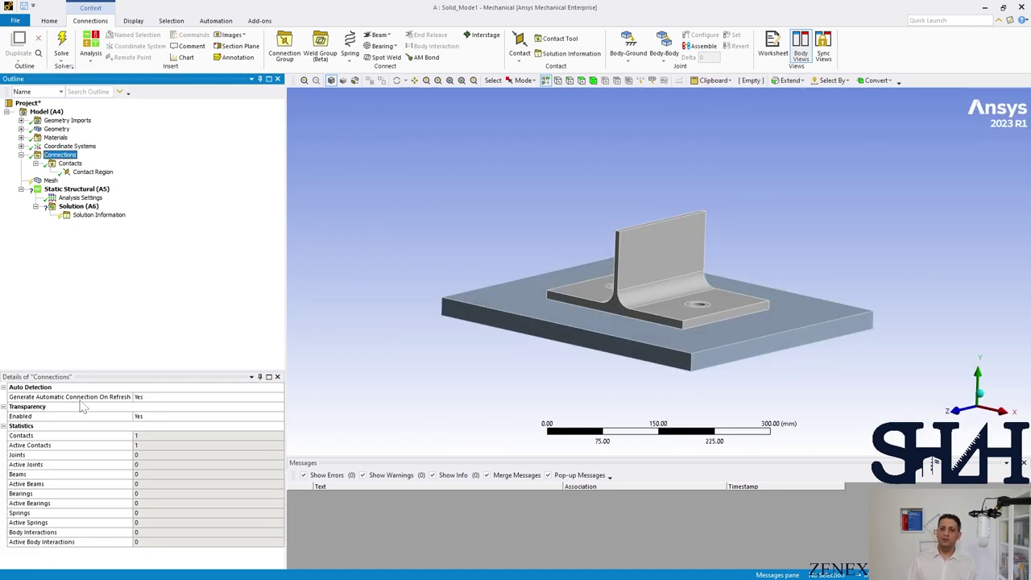
double_click(159, 398)
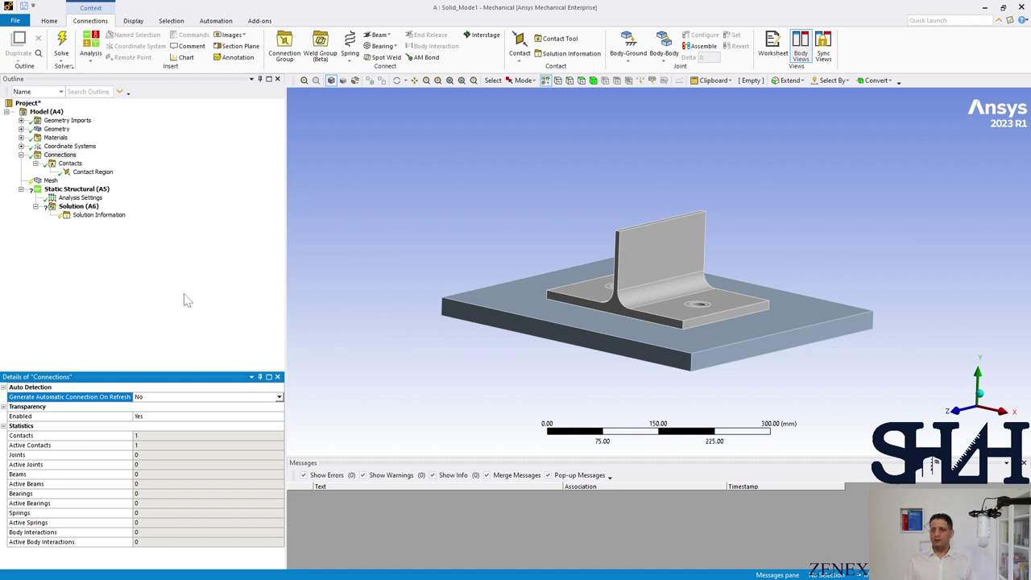
middle_drag(418, 296, 395, 286)
right_click(417, 299)
scroll(386, 303, down, 2)
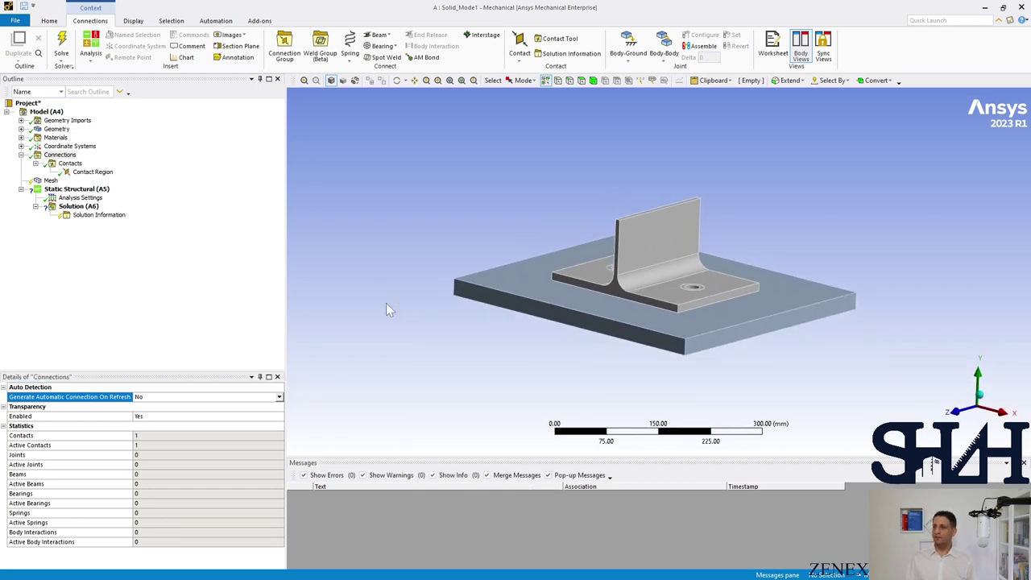
mouse_move(426, 321)
middle_down()
mouse_move(440, 314)
mouse_move(446, 325)
mouse_move(433, 329)
middle_up()
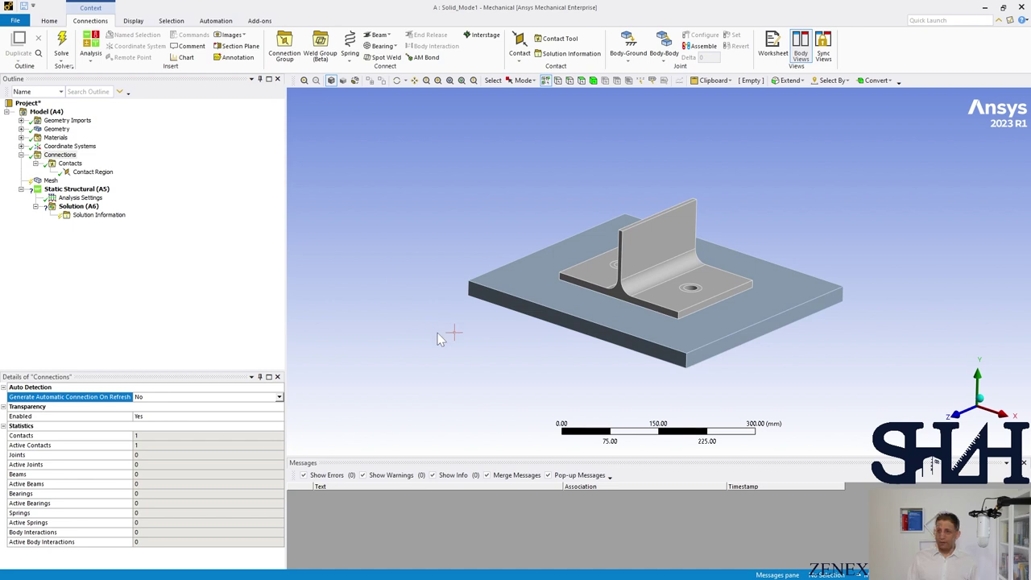
Step: Change the contact type between T_Stub and SupportingPlate to Frictionless
click(93, 173)
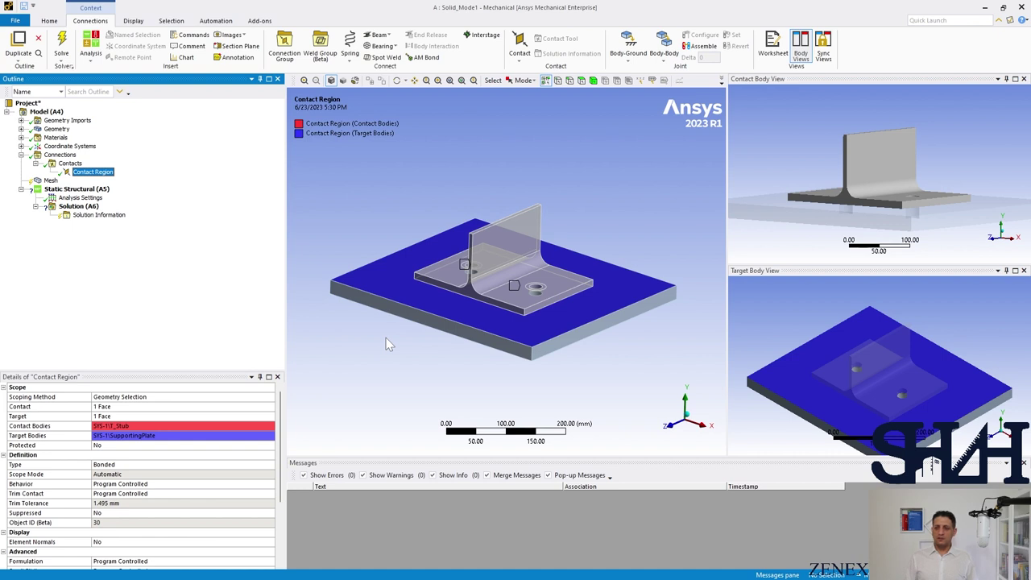
click(158, 465)
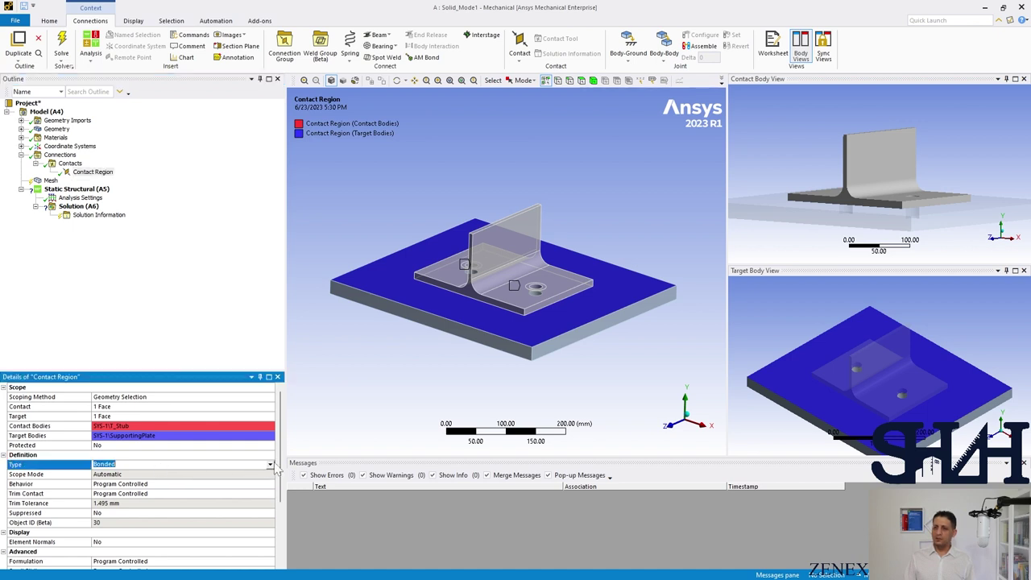
click(270, 465)
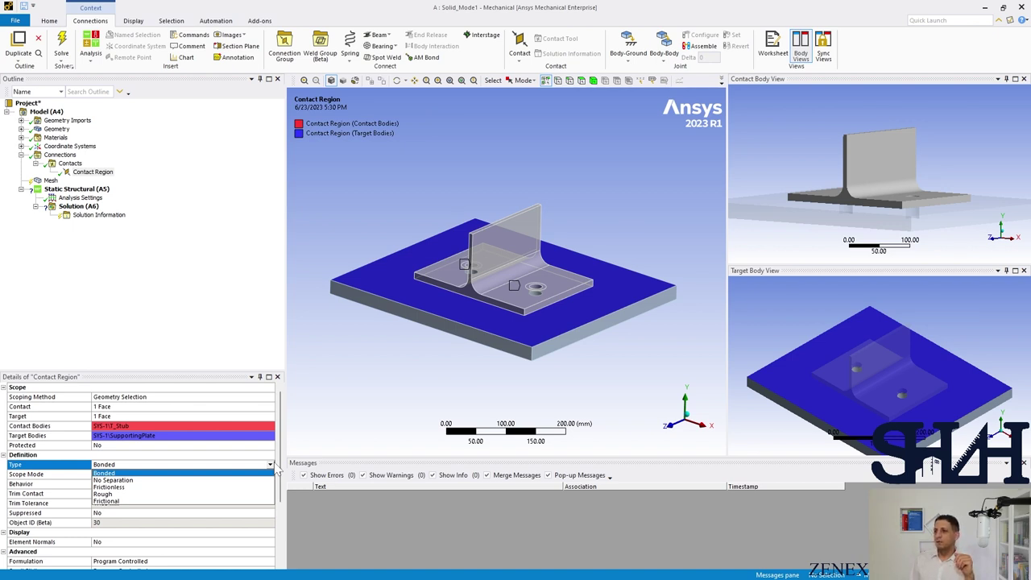
click(190, 487)
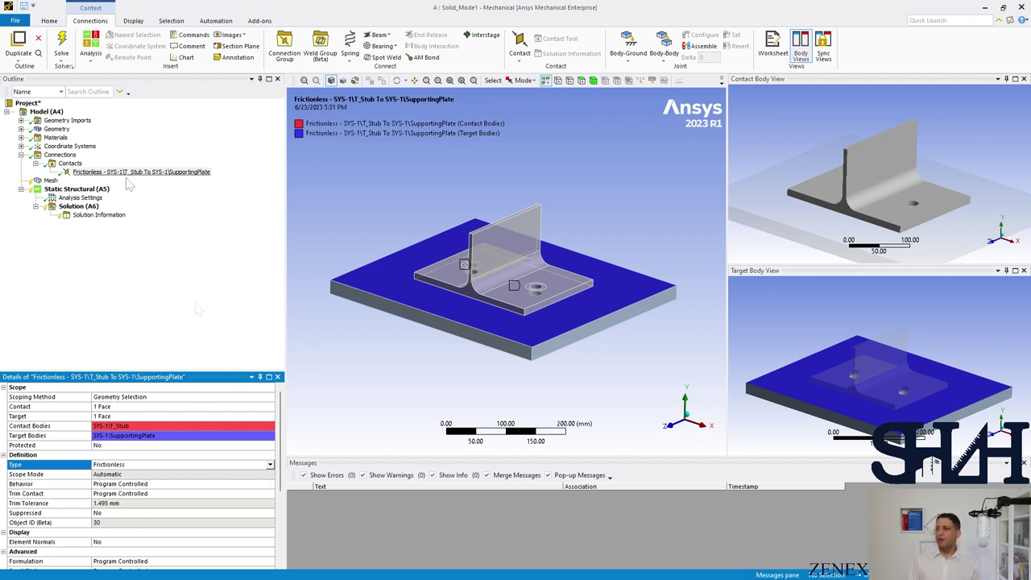
Step: Insert a body-to-body circular beam under Connections and assign it the material M8.8
middle_drag(419, 298, 491, 297)
scroll(480, 311, up, 5)
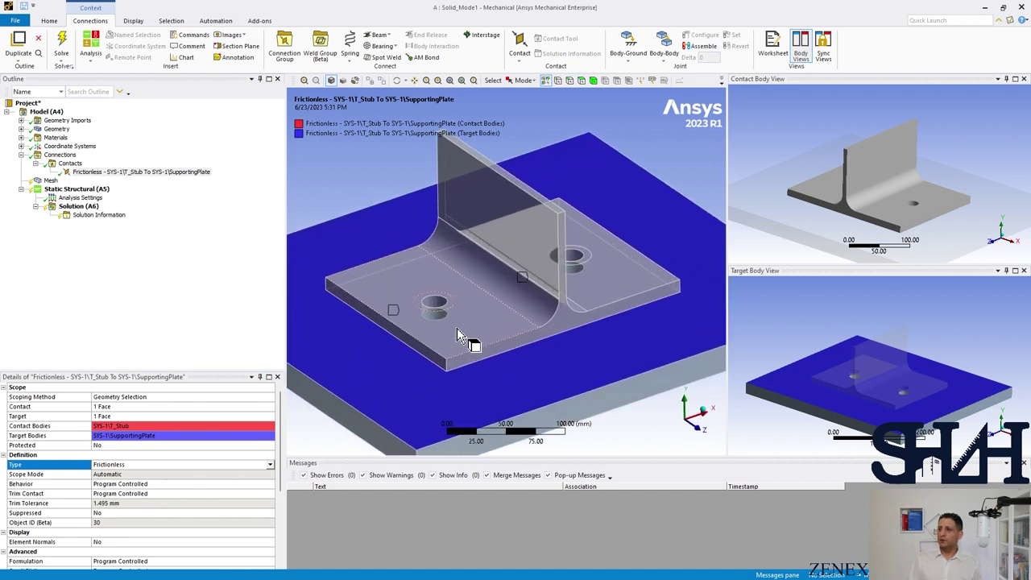
right_click(64, 160)
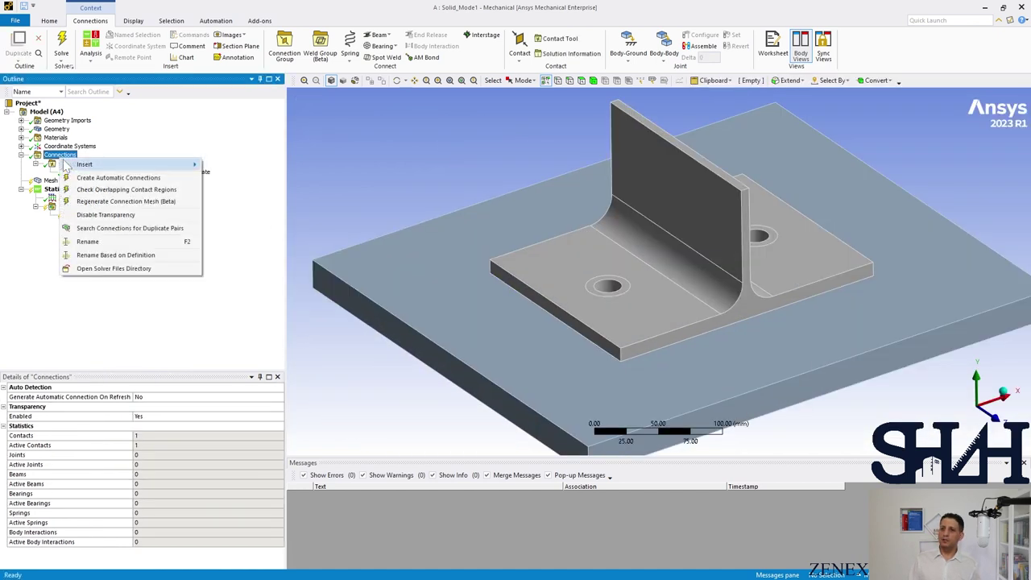
mouse_move(84, 166)
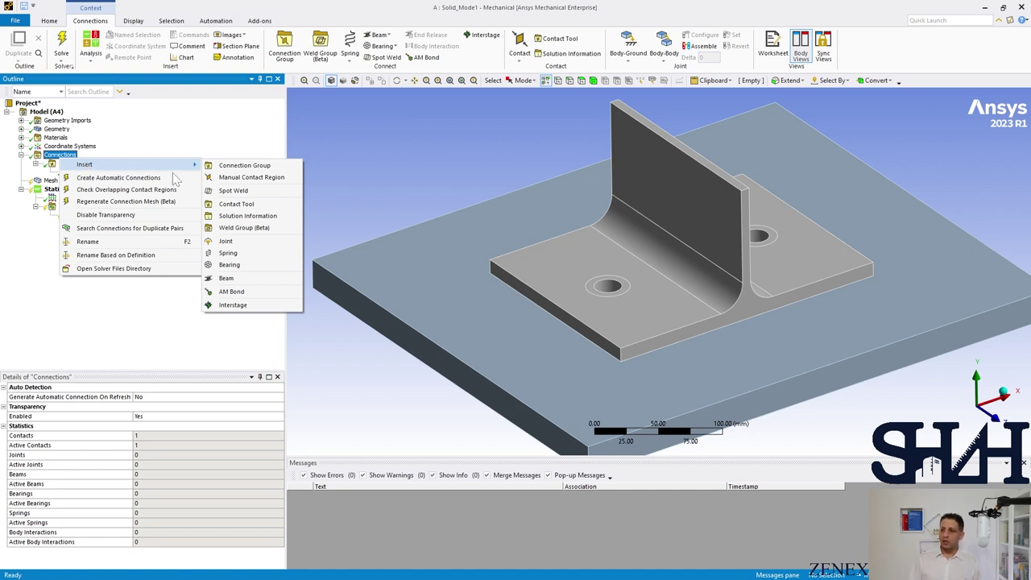
click(227, 278)
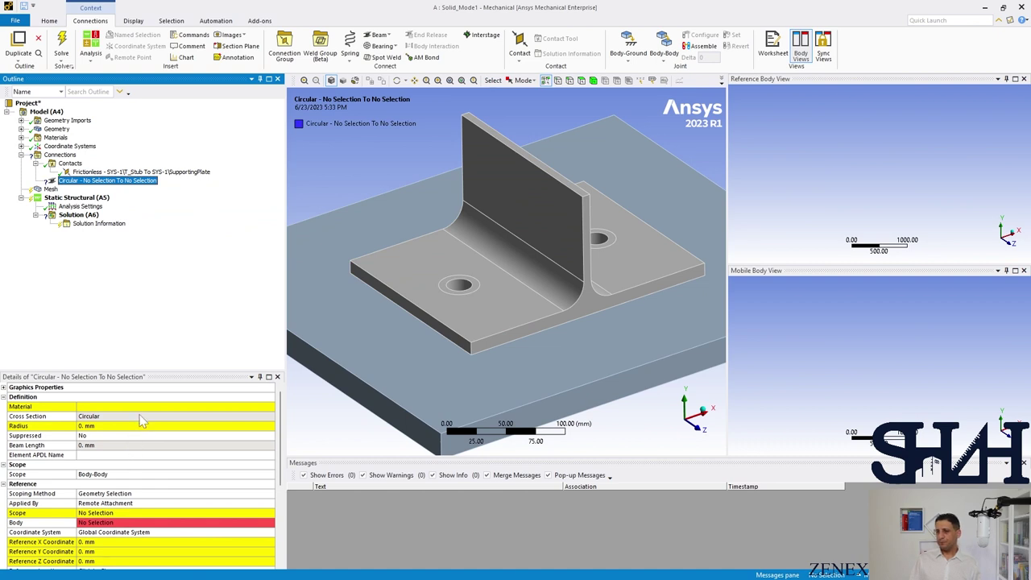
click(145, 408)
click(271, 409)
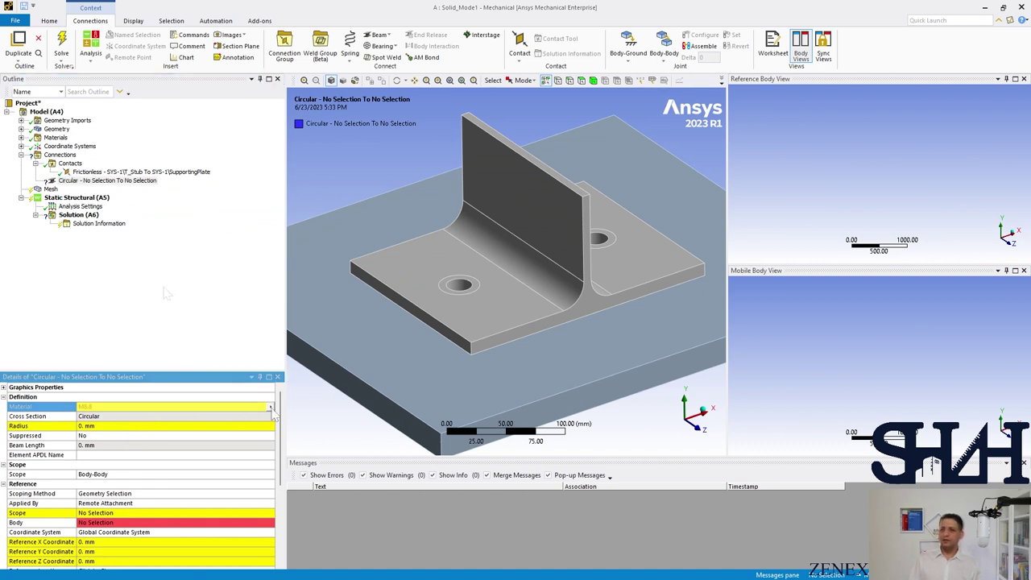
click(161, 309)
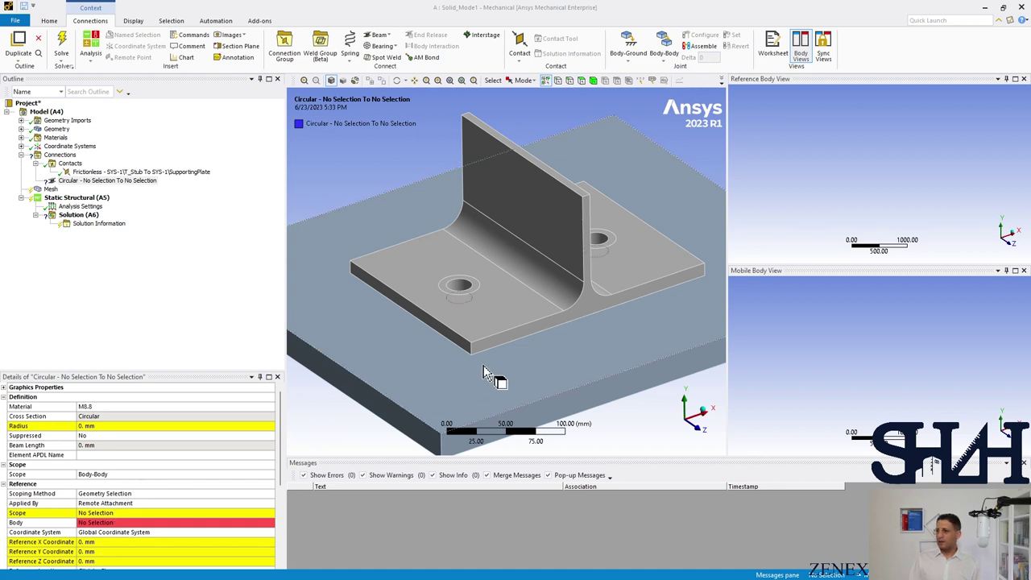
Step: Scope the beam's mobile side to the imprinted ring face around the negative-X bolt hole on the T_Stub flange
scroll(488, 375, down, 3)
scroll(472, 310, up, 5)
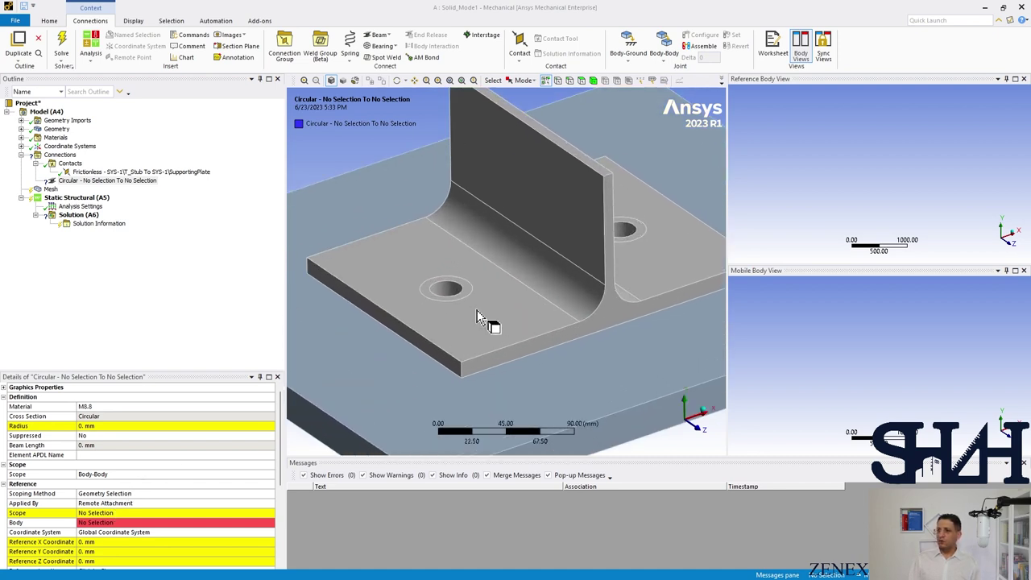
click(454, 300)
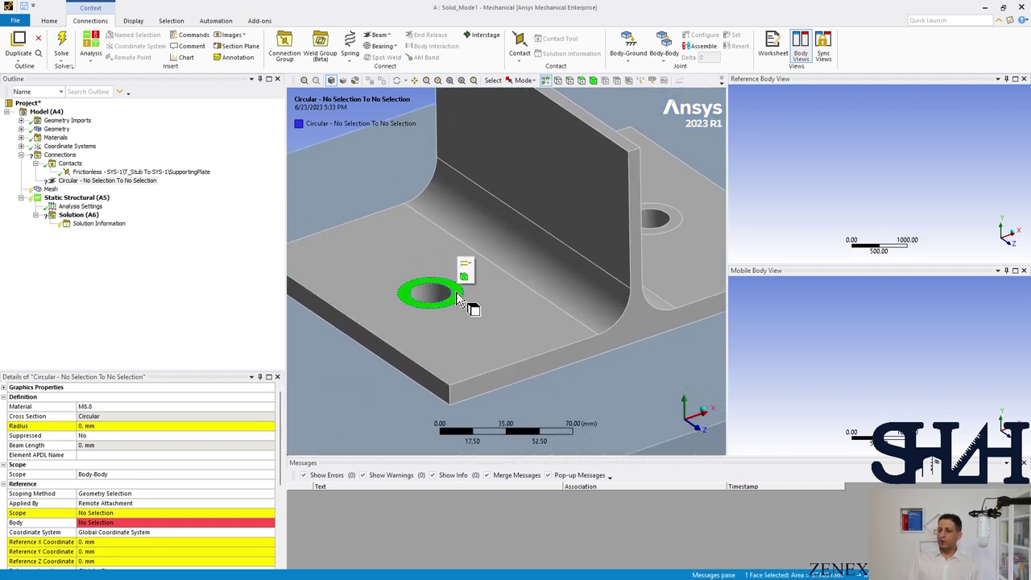
scroll(139, 479, down, 5)
click(97, 493)
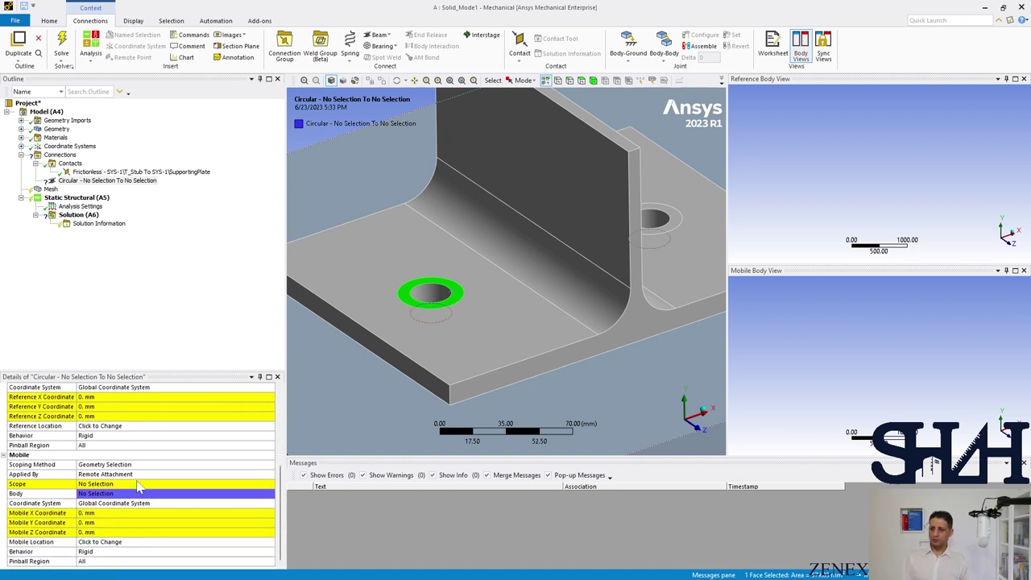
click(93, 484)
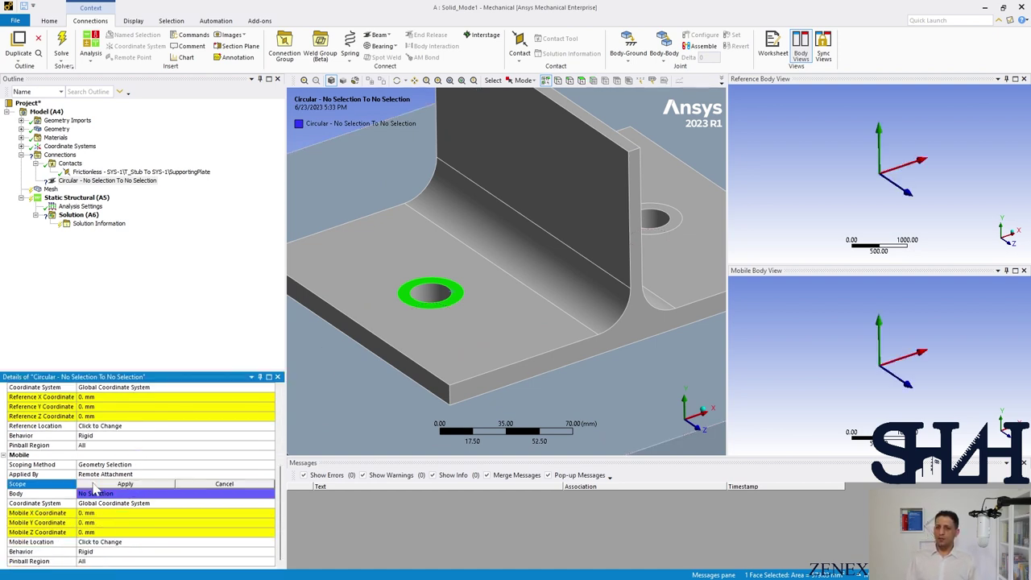
click(121, 483)
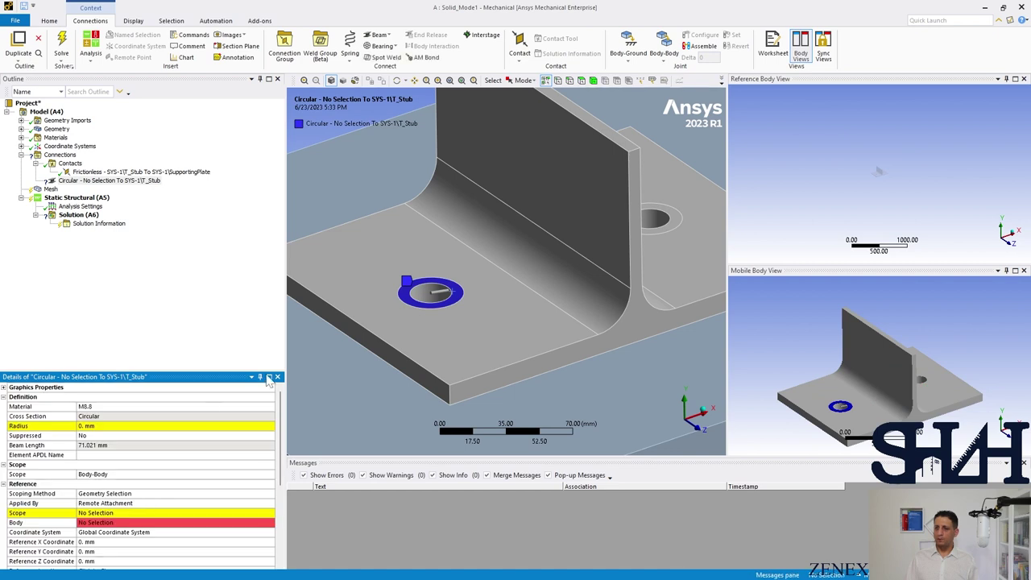
Step: Scope the beam's reference side to the matching ring face around the bolt hole on the SupportingPlate's underside
middle_drag(437, 357, 438, 412)
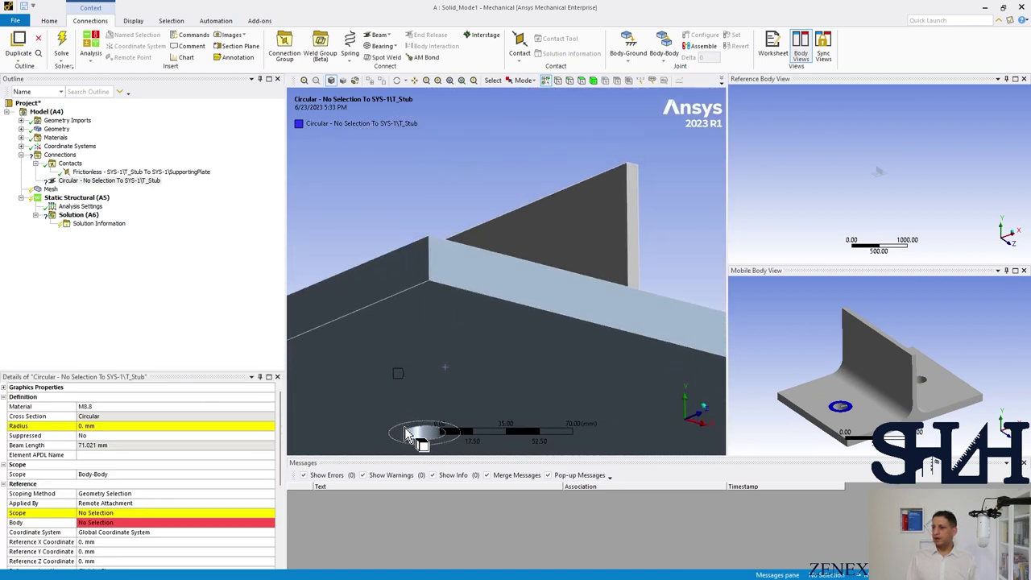
click(418, 433)
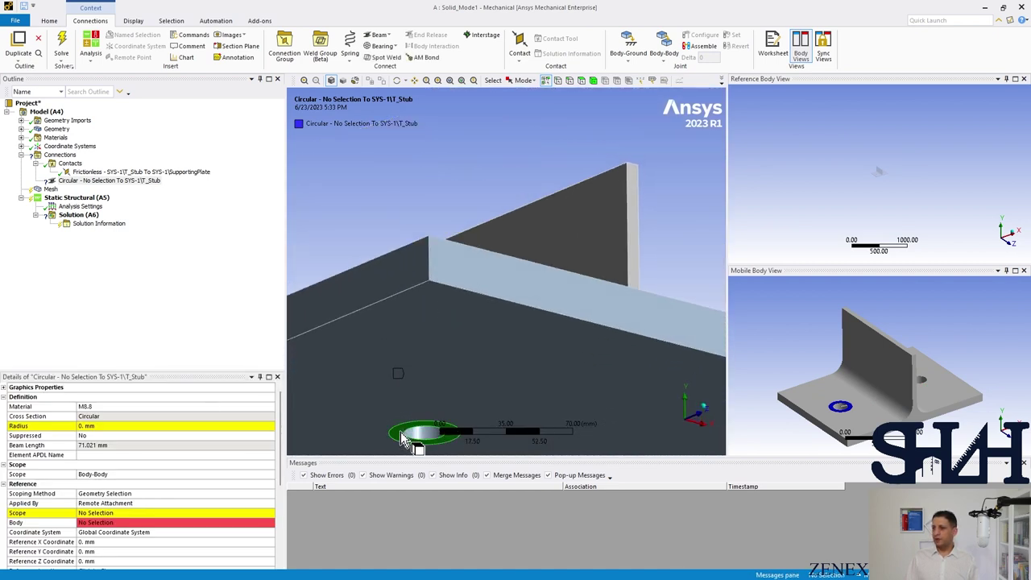
click(101, 512)
click(90, 512)
Step: Set the radius of the beam at the negative-X bolt hole to 8.83 mm
mouse_move(428, 362)
middle_down()
mouse_move(407, 415)
mouse_move(419, 357)
middle_up()
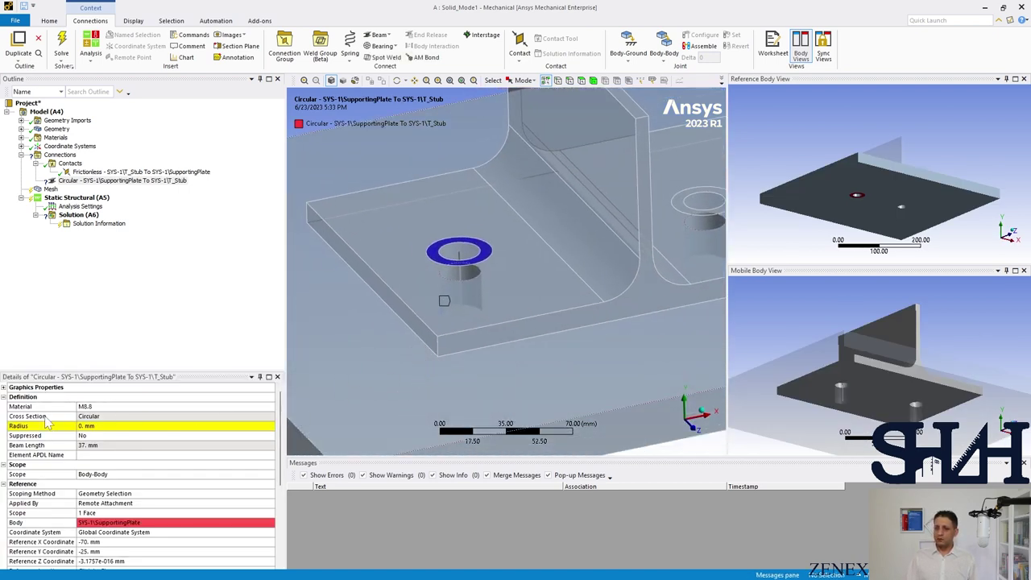
click(99, 426)
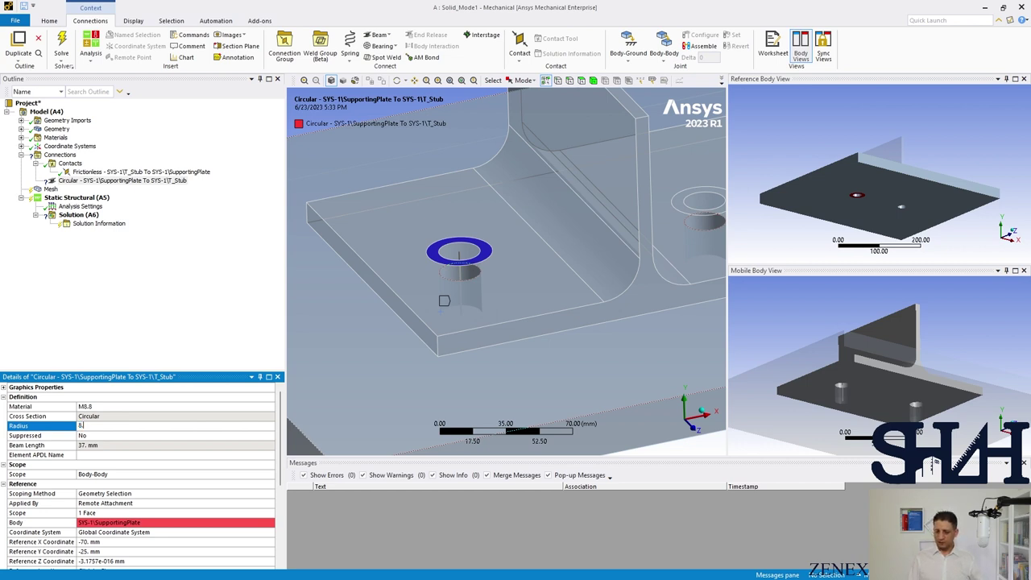
key(Return)
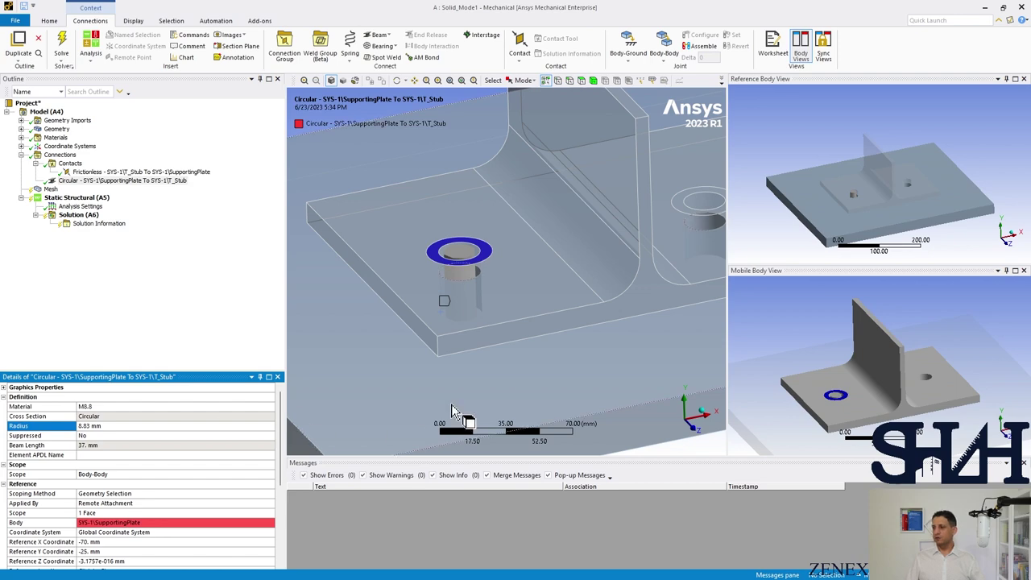
Step: Insert a second circular beam under Connections for the positive-X bolt hole and assign it the material M8.8
middle_drag(483, 315, 405, 299)
scroll(494, 326, down, 2)
scroll(499, 332, down, 1)
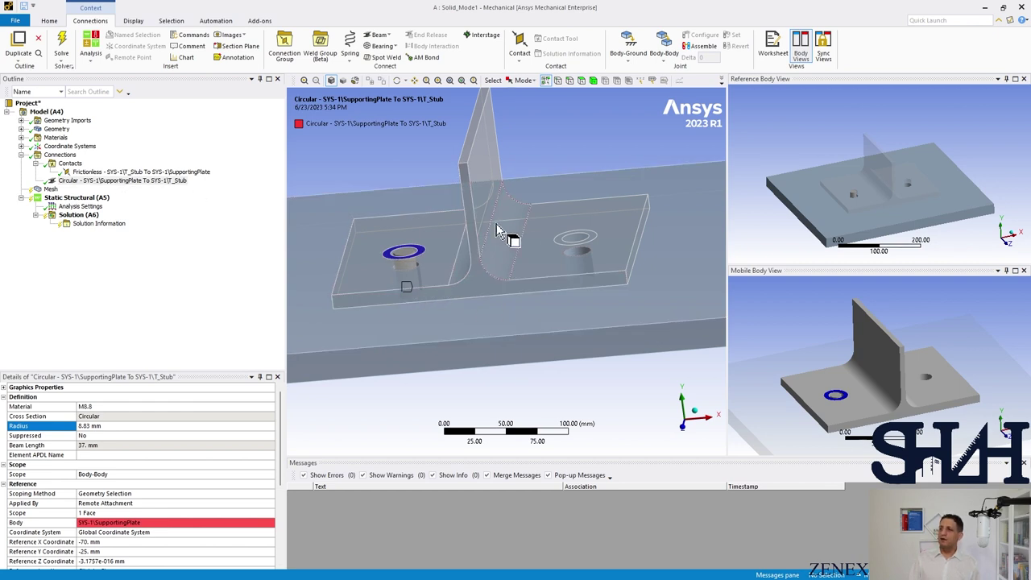
click(60, 154)
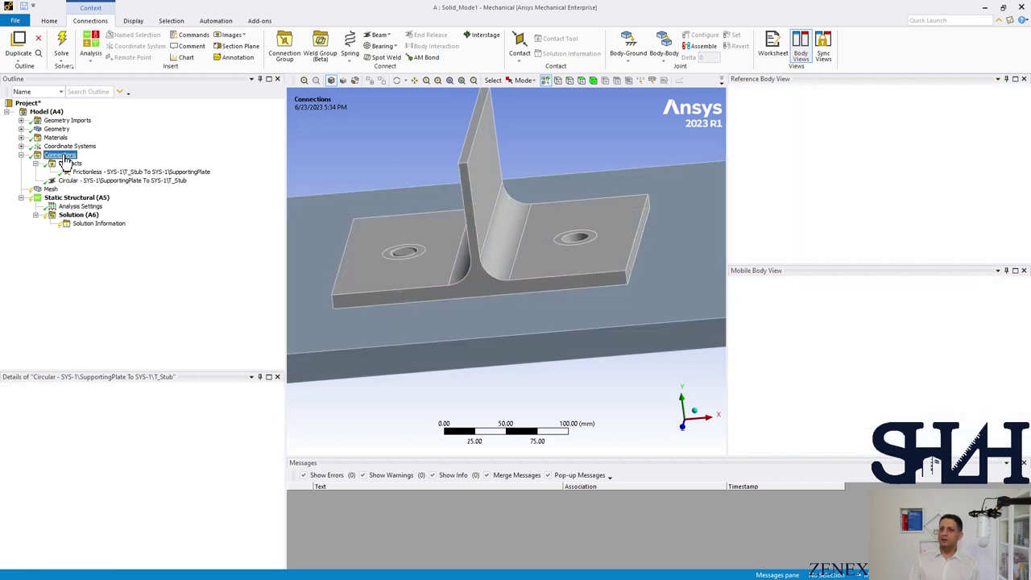
right_click(62, 154)
mouse_move(89, 161)
click(249, 278)
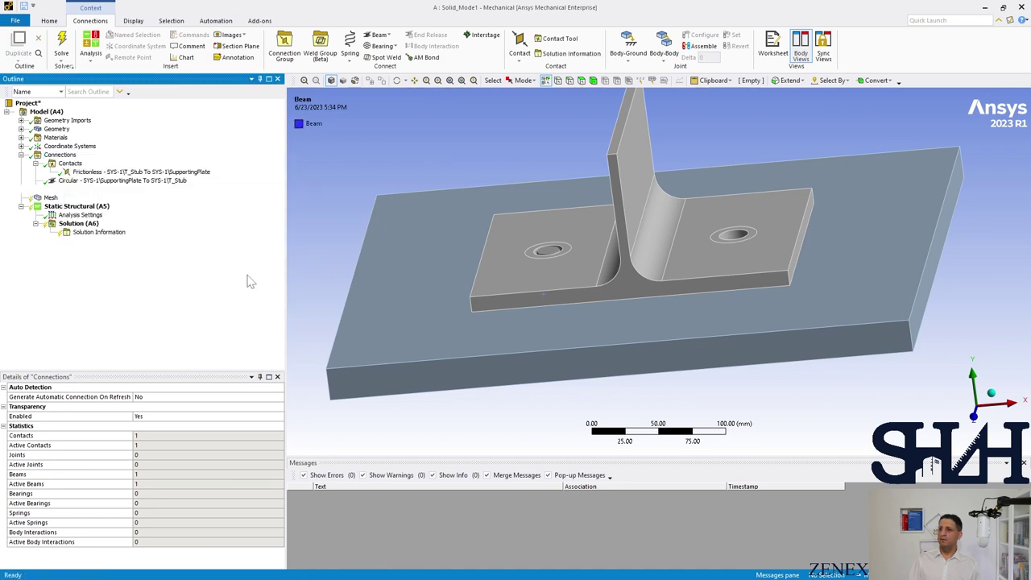
click(595, 243)
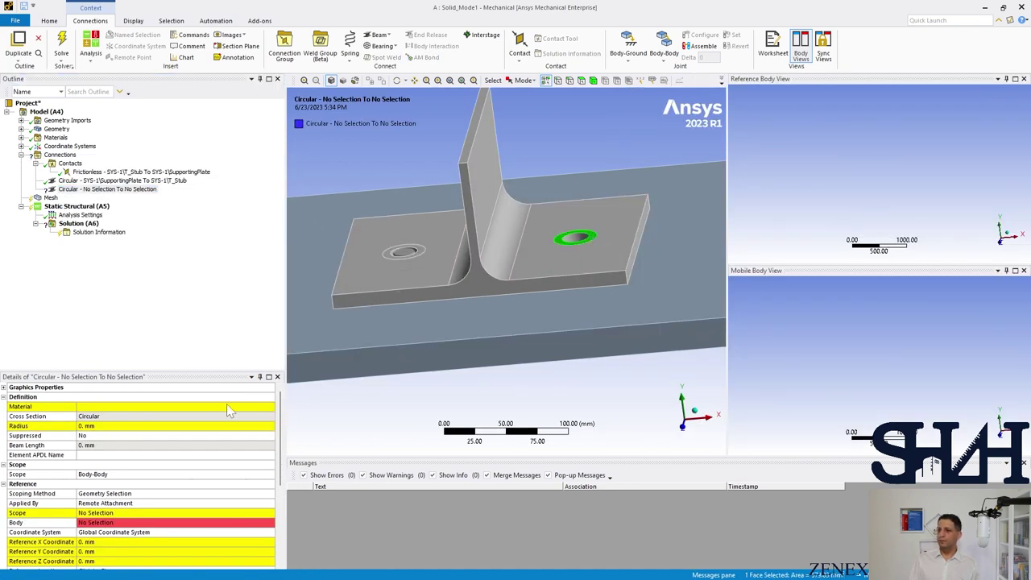
click(123, 407)
click(237, 407)
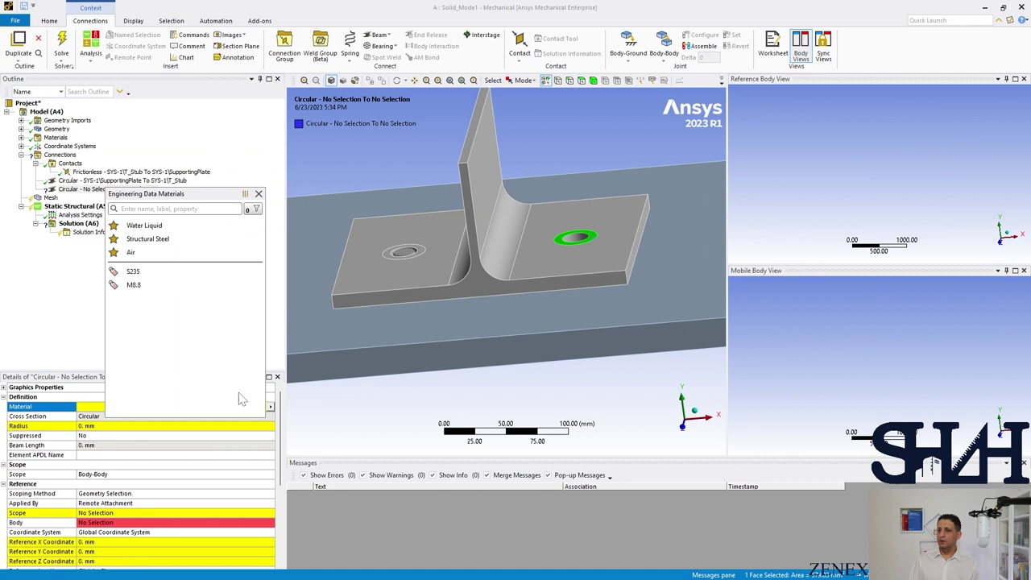
click(145, 286)
Step: Scope the second beam's mobile side to the selected ring face around the positive-X bolt hole on T_Stub
scroll(125, 476, down, 5)
click(121, 494)
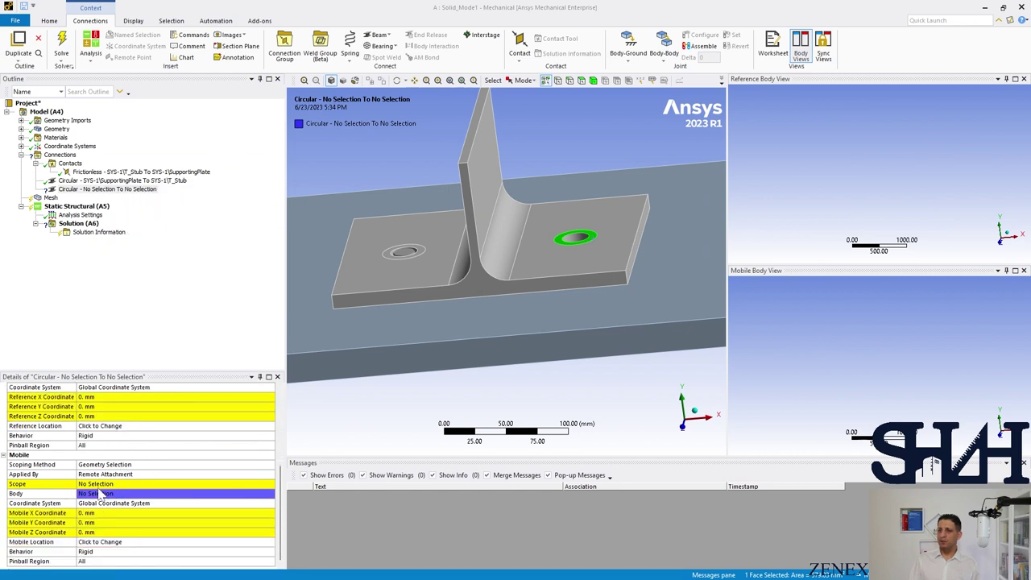
click(97, 492)
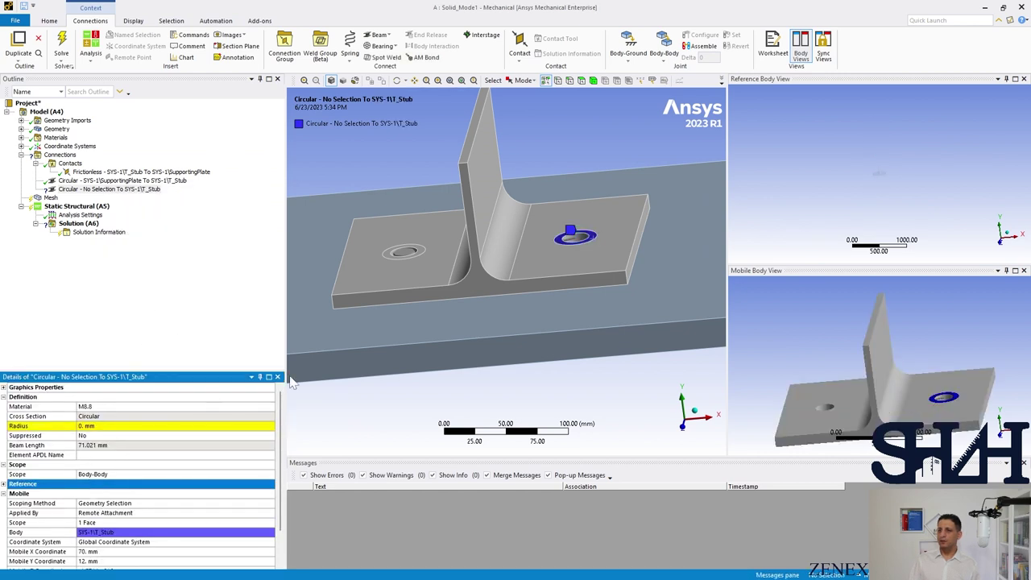
Step: Scope the second beam's reference side to the ring face around the positive-X bolt hole on the SupportingPlate's underside
middle_drag(483, 339, 524, 377)
click(569, 360)
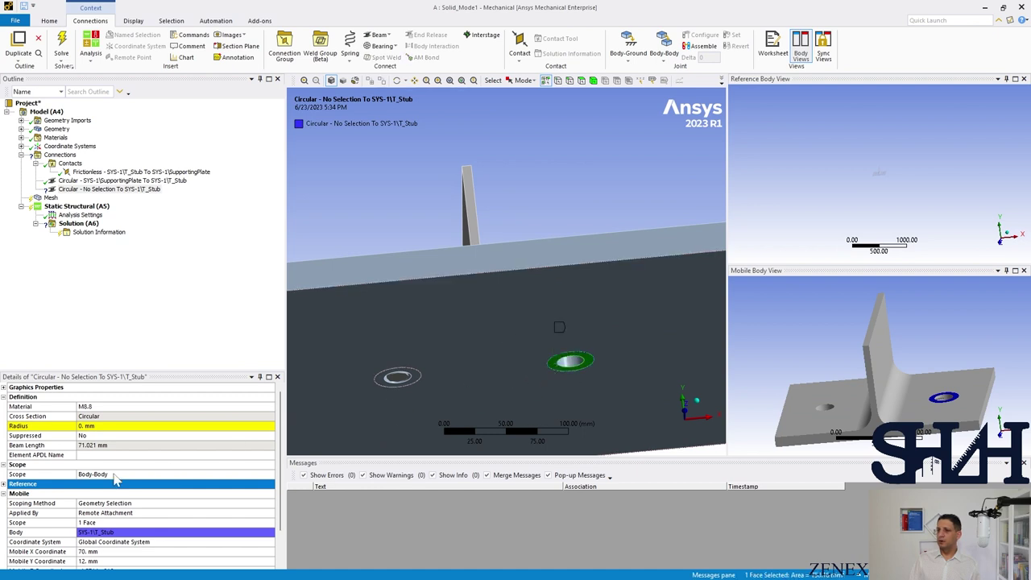
scroll(107, 475, down, 2)
scroll(94, 509, up, 2)
scroll(94, 496, down, 2)
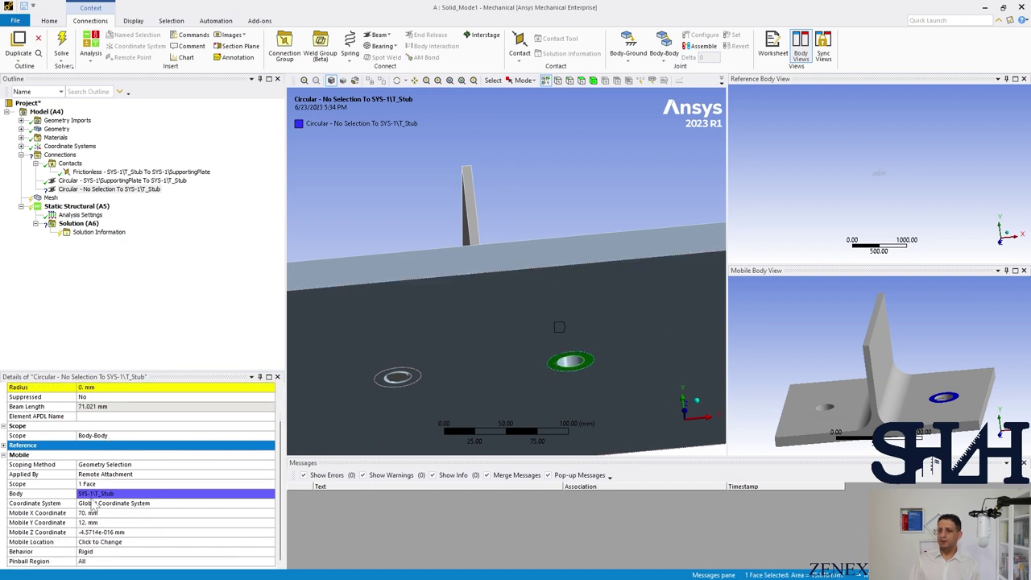
scroll(90, 490, up, 2)
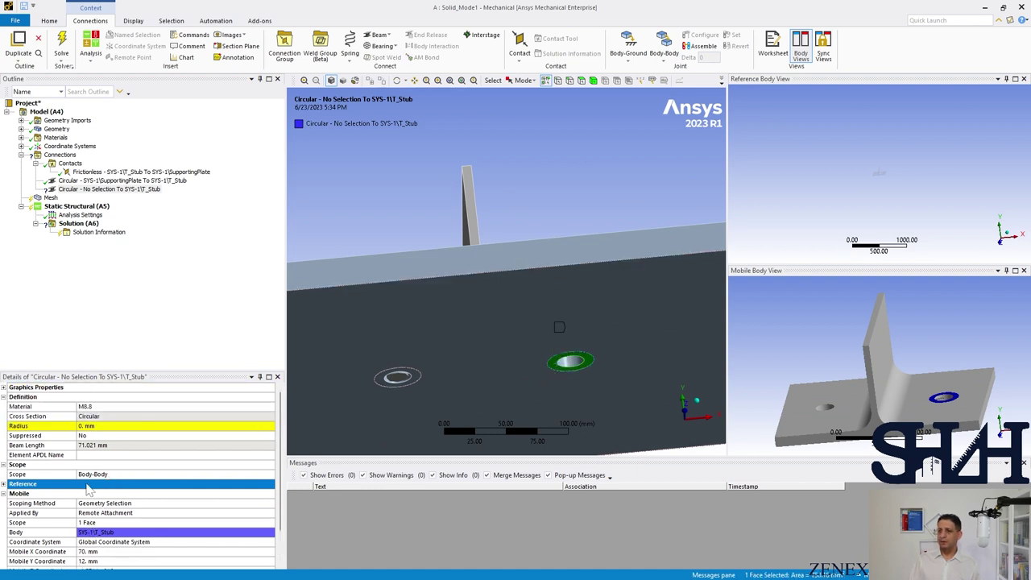
click(4, 483)
click(120, 512)
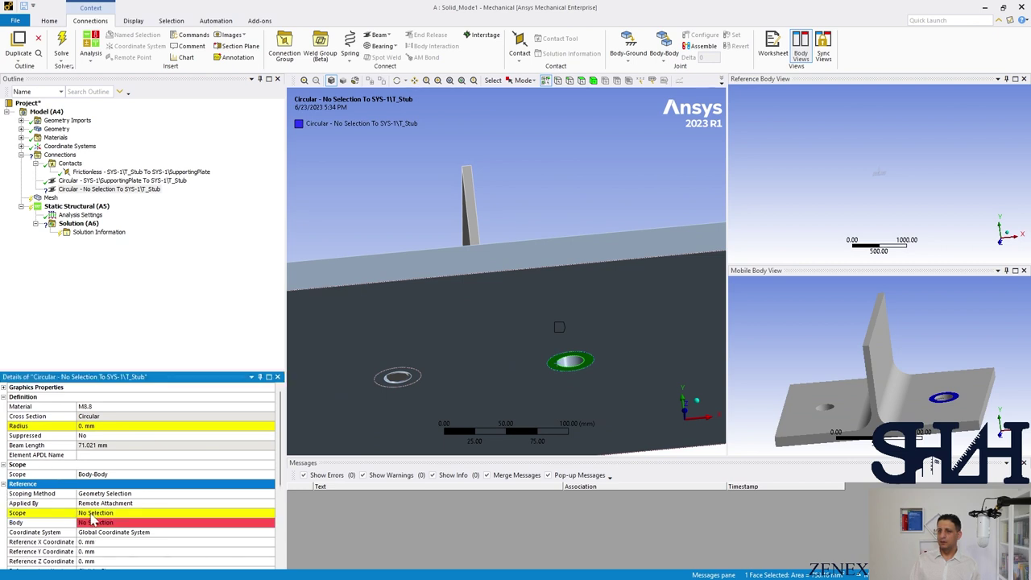
click(93, 512)
Step: Set the second beam's radius to 8.83 mm
click(97, 425)
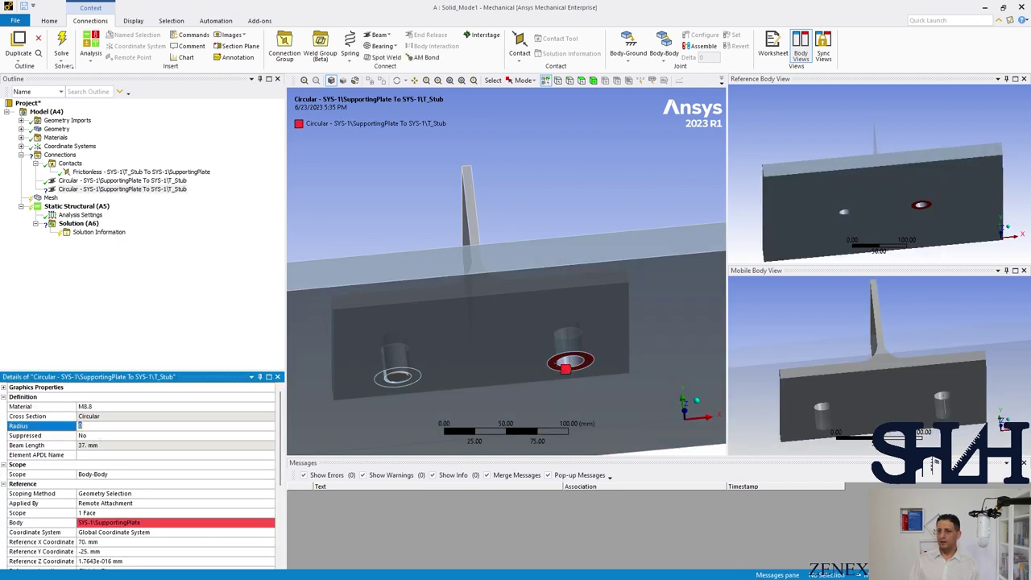
text(8.83)
key(Return)
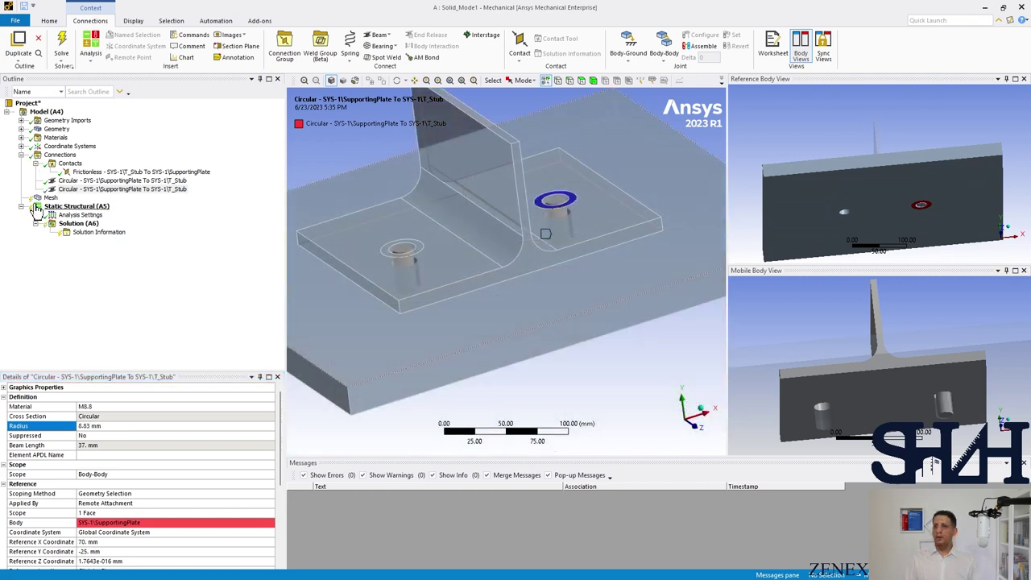
Step: Insert a Face Meshing control and select the T-stub's flange, bolt-ring, fillet and web faces on the negative-X side
click(50, 198)
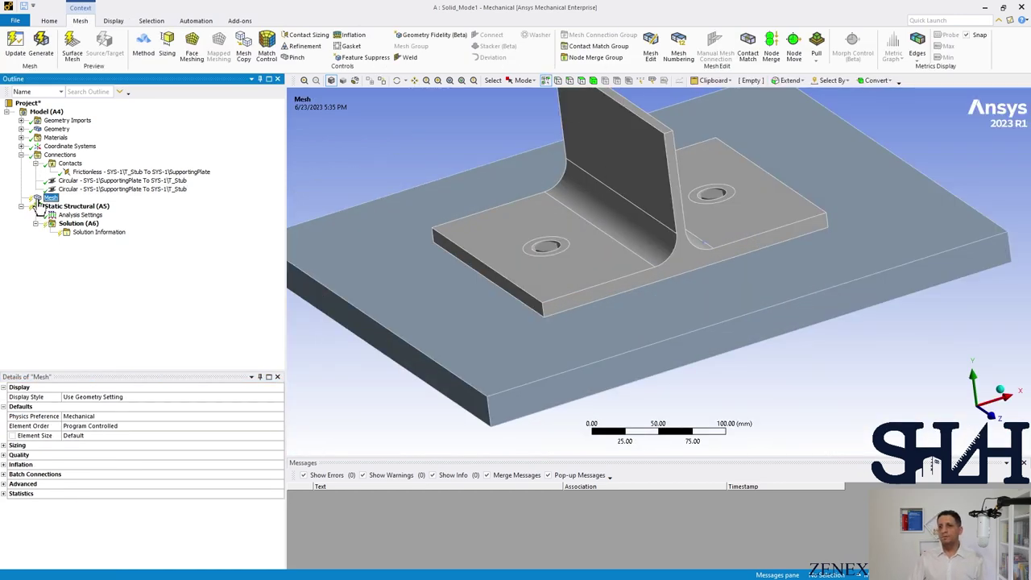
right_click(44, 200)
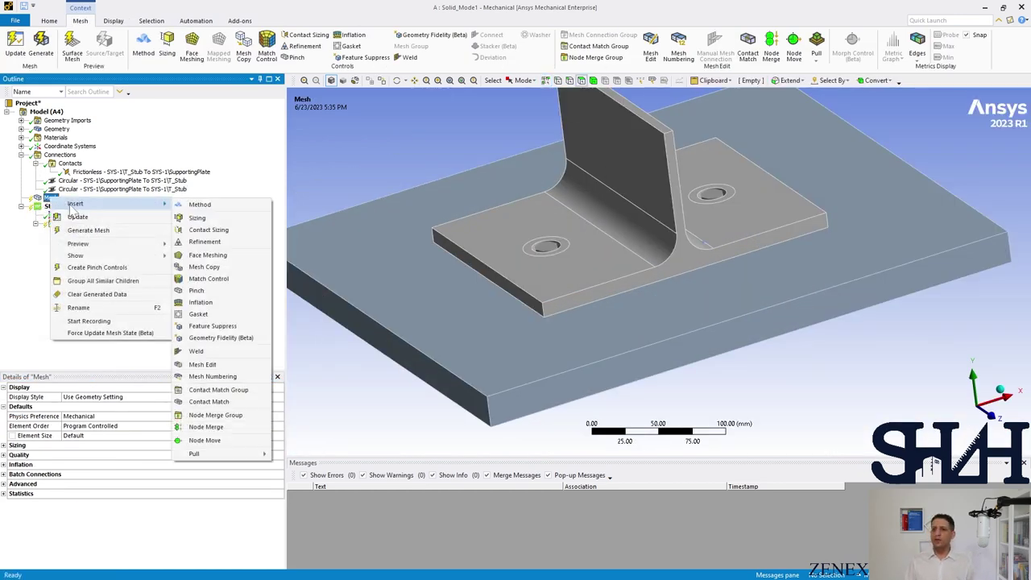
mouse_move(120, 204)
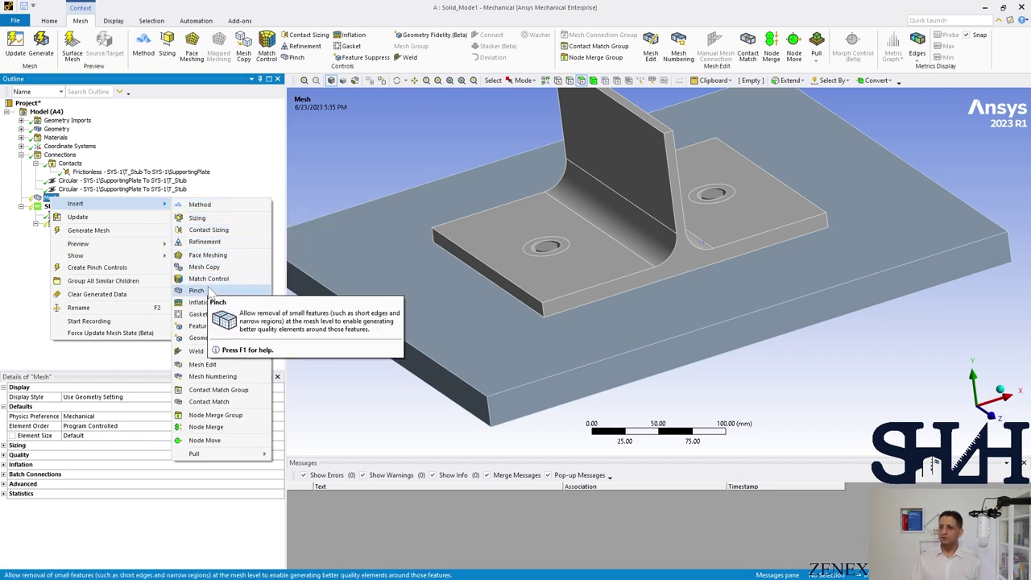
click(215, 258)
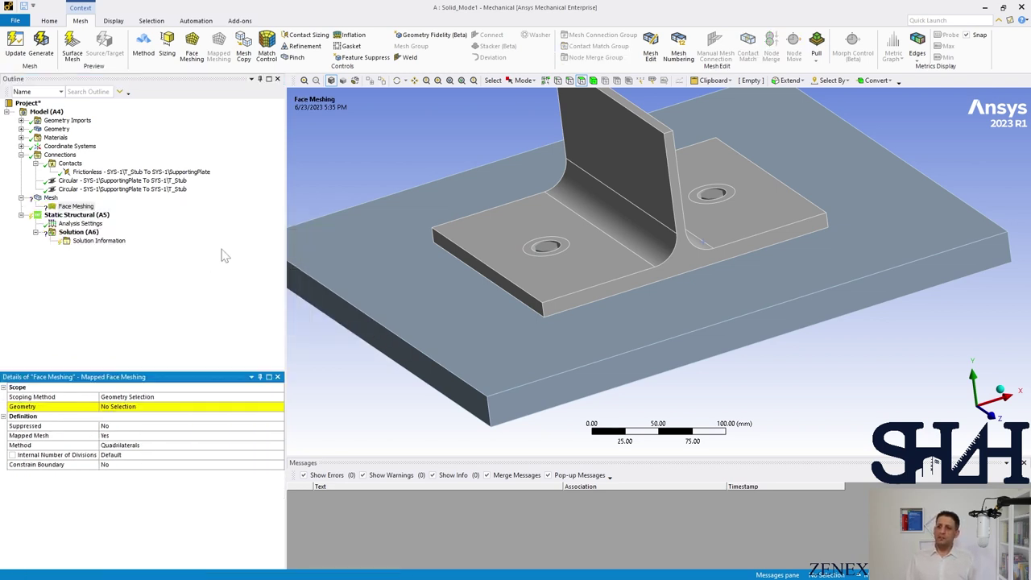
click(522, 238)
scroll(524, 238, up, 2)
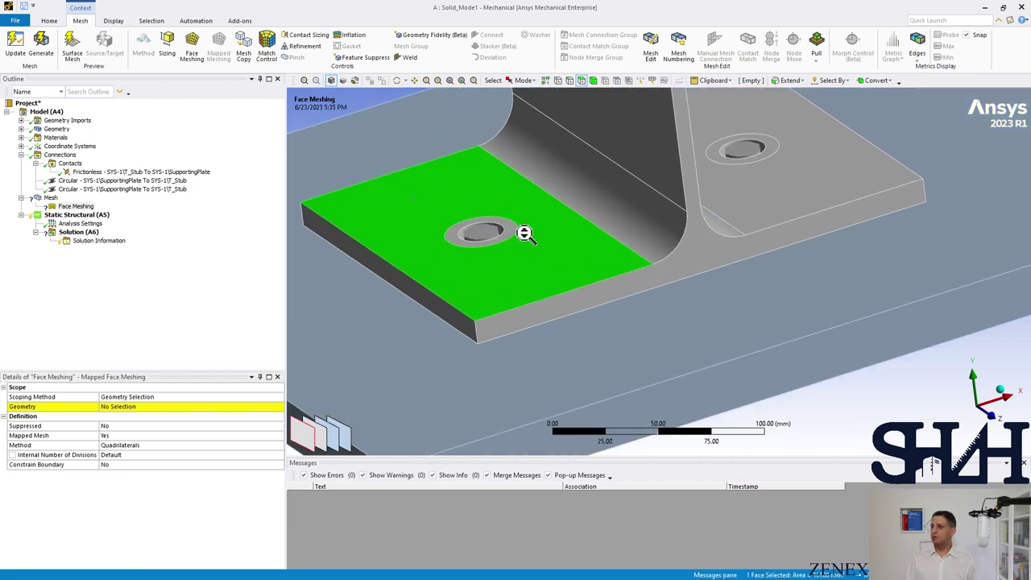
ctrl+click(579, 200)
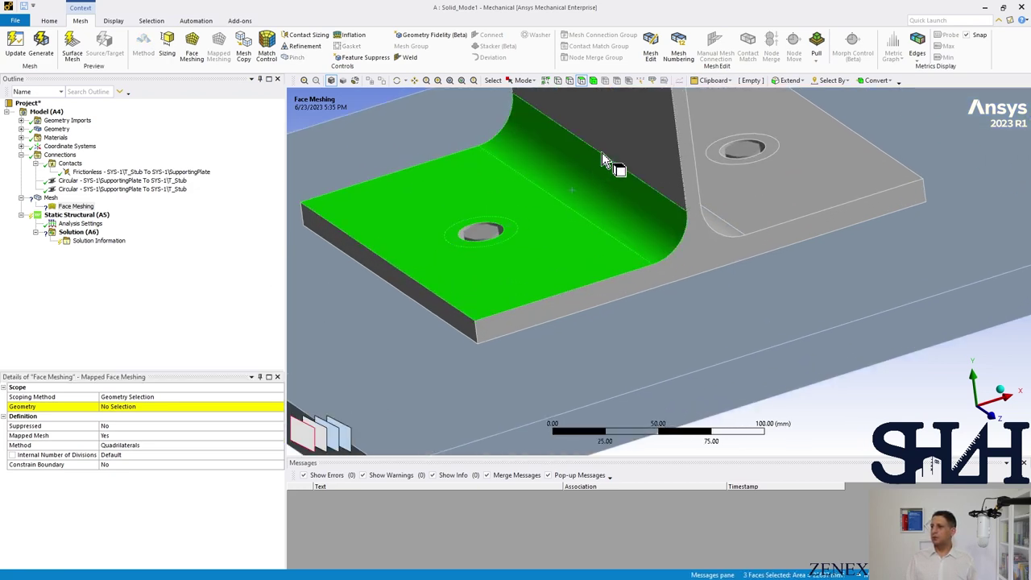
ctrl+click(614, 158)
Step: Add the matching flange, bolt-ring, fillet and web faces on the positive-X side and scope the Face Meshing to all eight faces
middle_drag(620, 162, 320, 320)
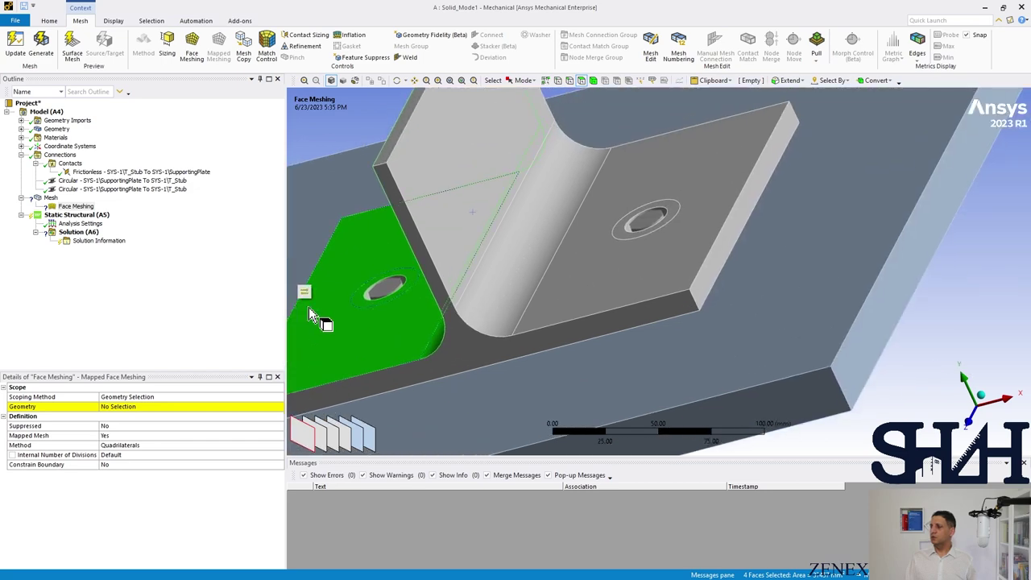
ctrl+click(616, 236)
ctrl+click(548, 219)
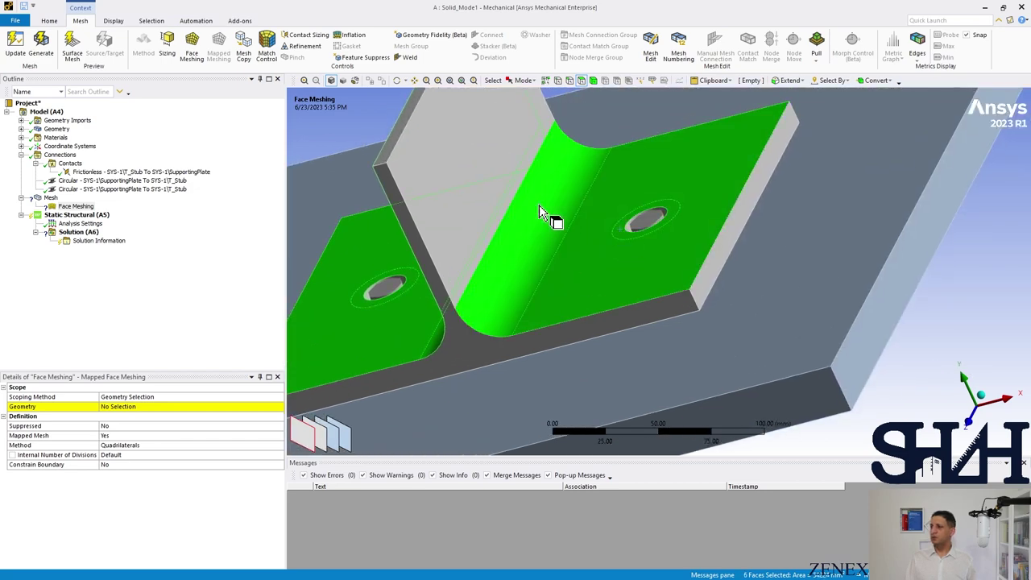
ctrl+click(520, 193)
ctrl+click(487, 205)
middle_drag(487, 206, 594, 173)
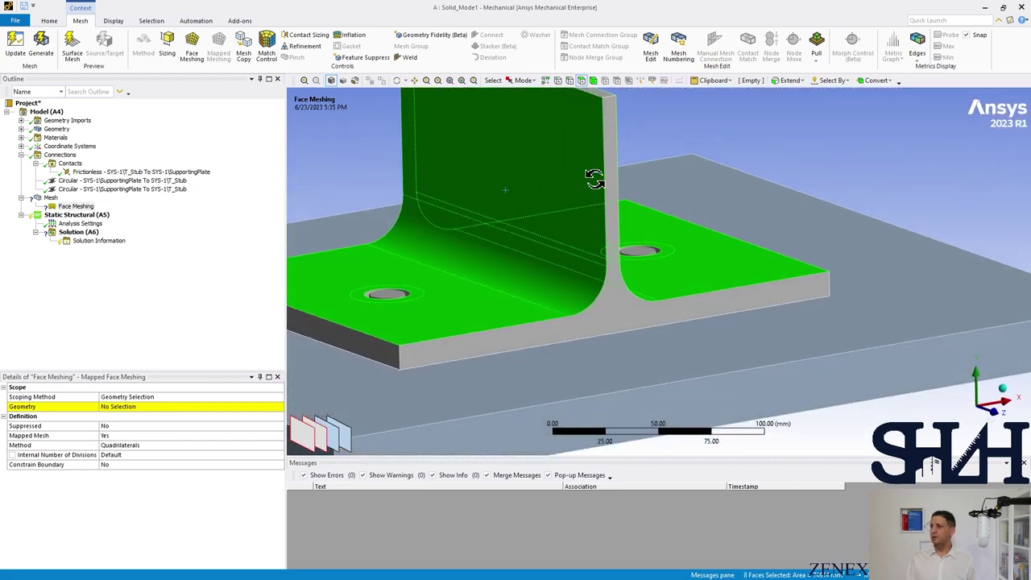
click(114, 408)
click(114, 408)
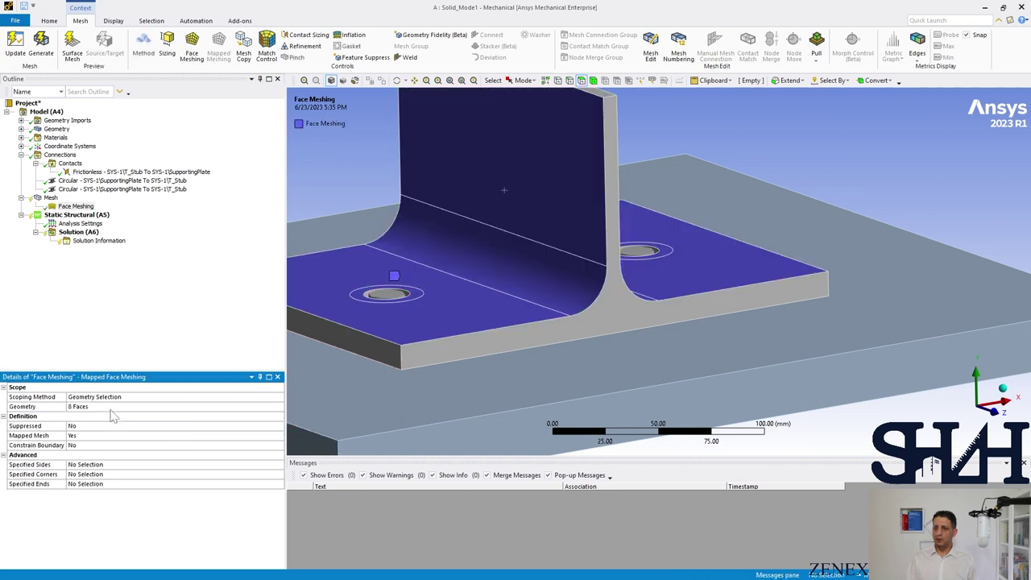
Step: Set the global mesh element size to 2 mm
click(50, 198)
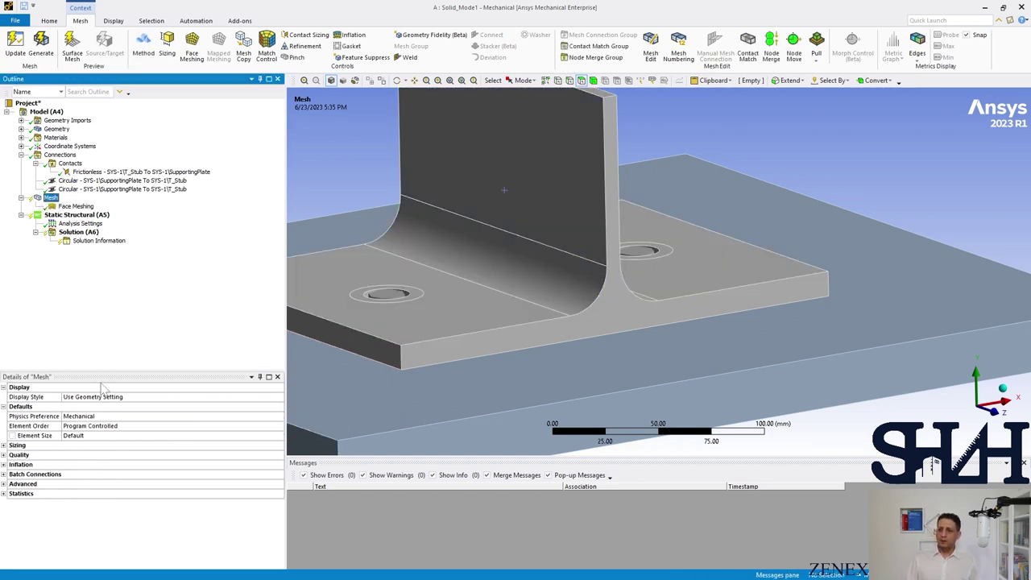
click(95, 436)
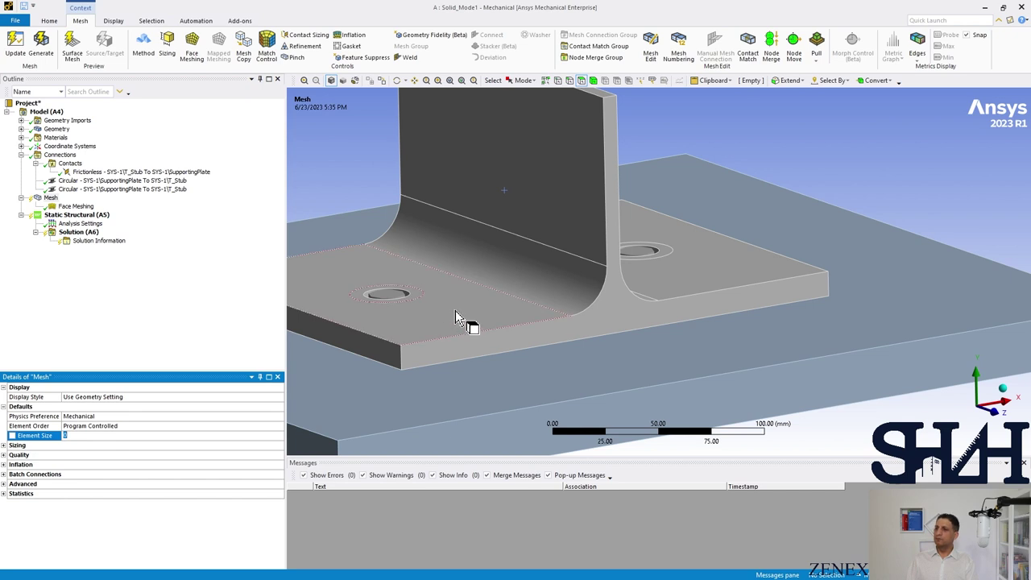
ctrl+middle_drag(460, 322, 550, 285)
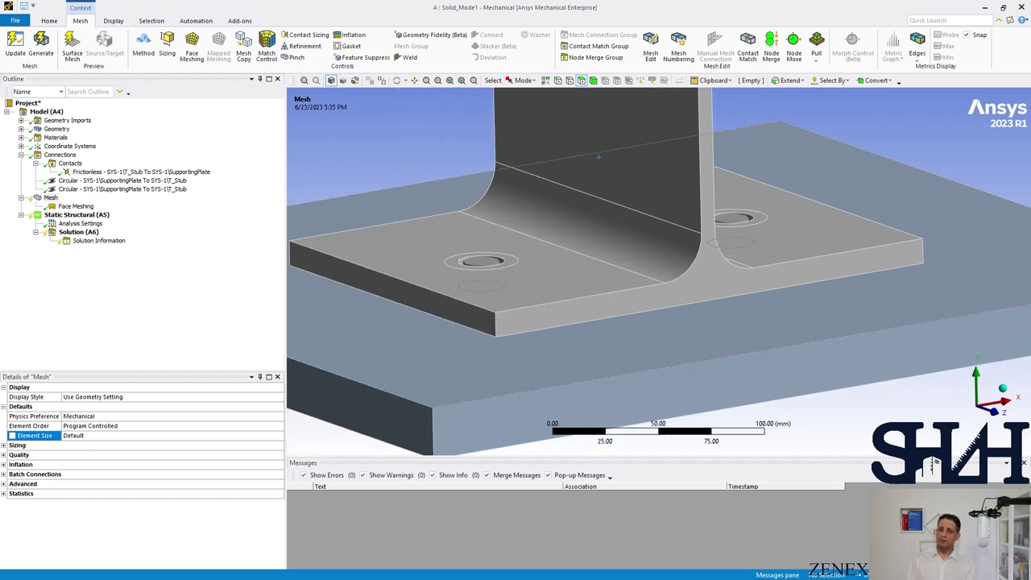
click(72, 436)
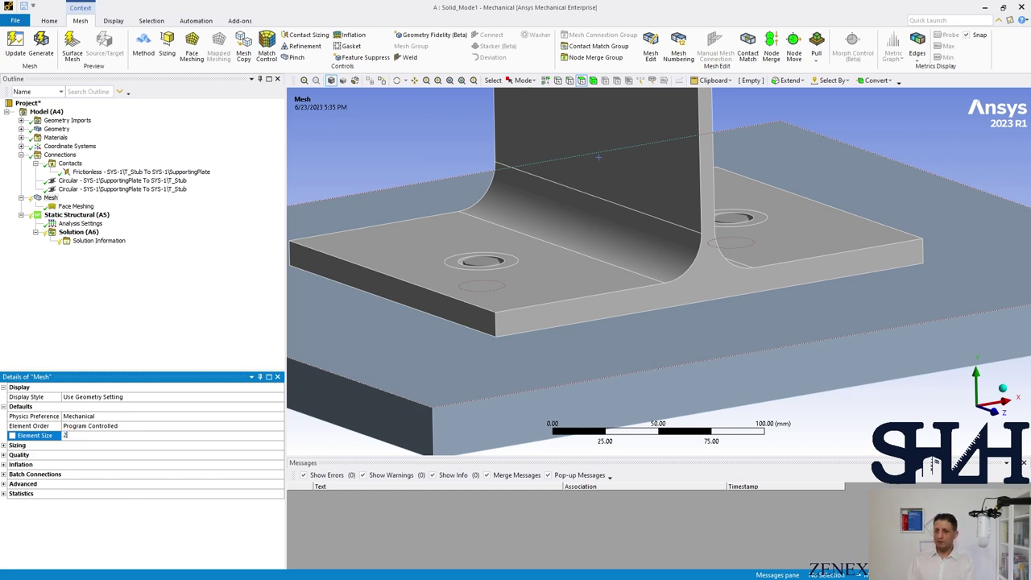
text(2)
key(Return)
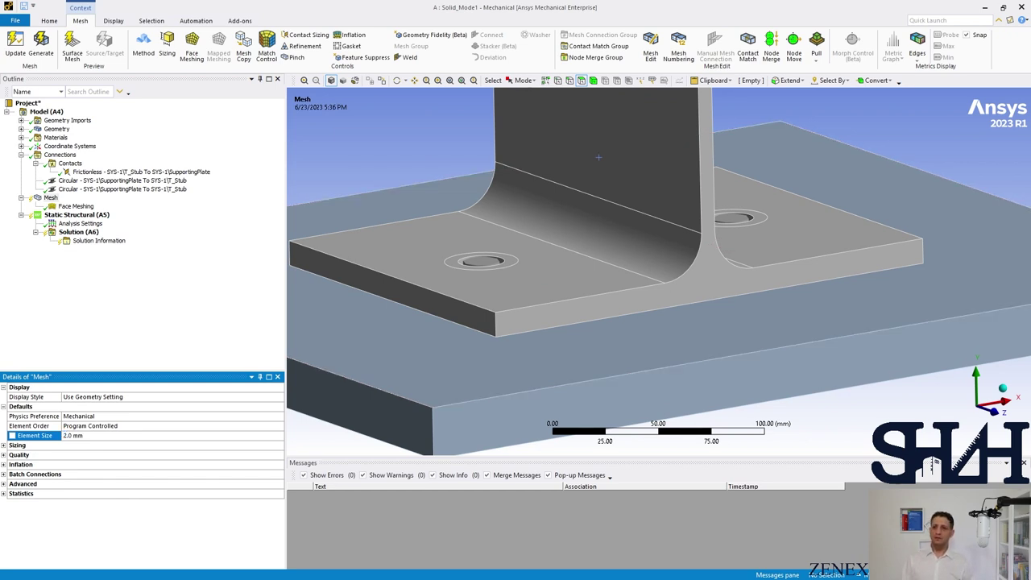
right_click(55, 204)
click(46, 288)
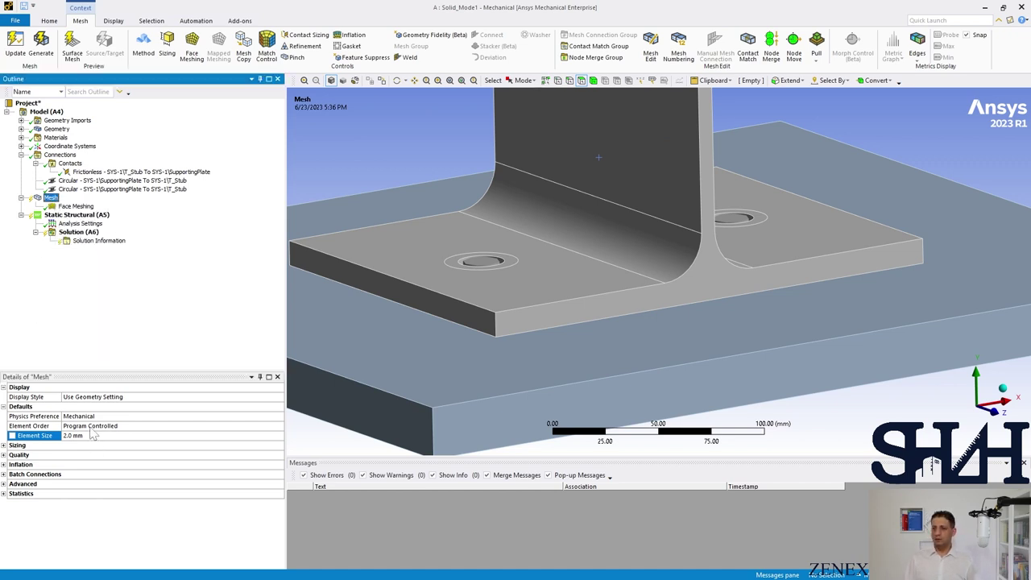
Step: Set the global mesh element size to 5 mm, generate the mesh and inspect it
click(81, 435)
text(5)
key(Return)
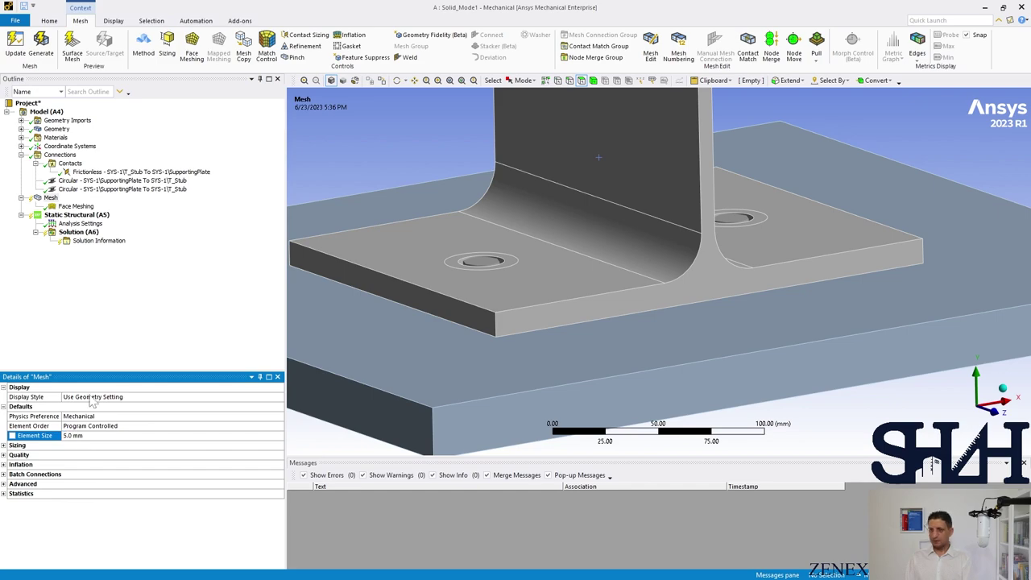
right_click(50, 197)
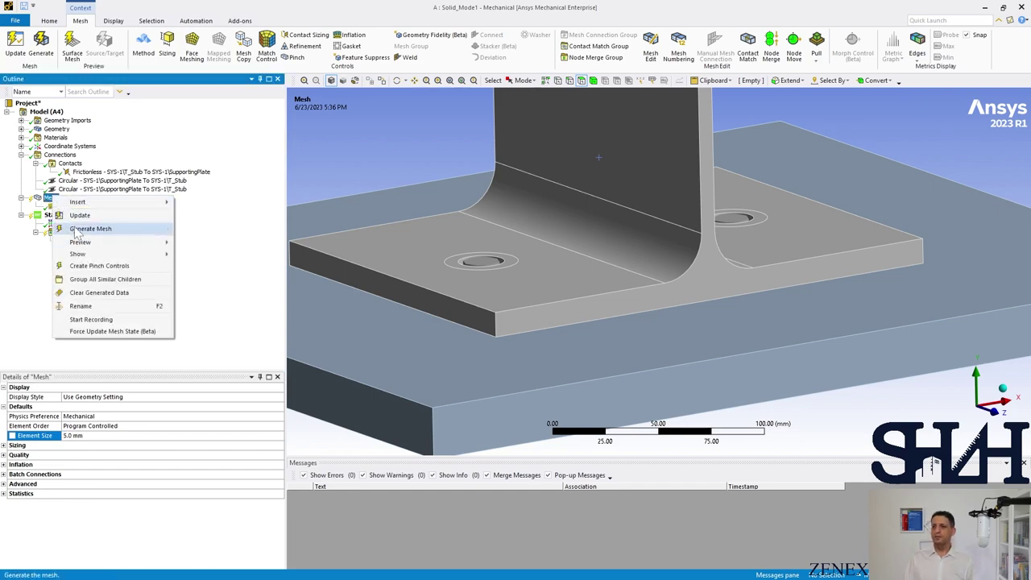
click(90, 228)
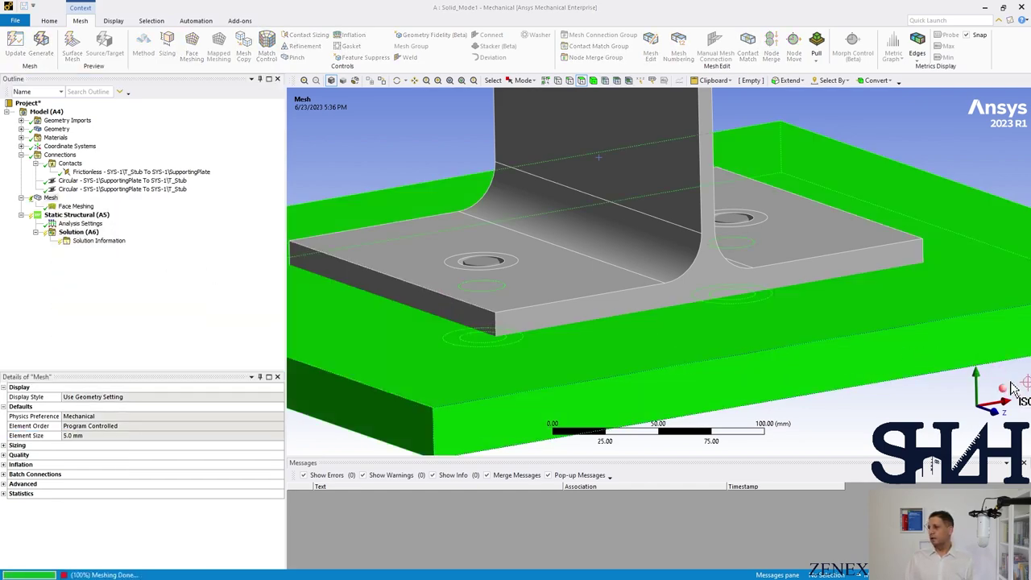
middle_drag(858, 346, 691, 310)
scroll(690, 310, down, 2)
scroll(690, 311, down, 3)
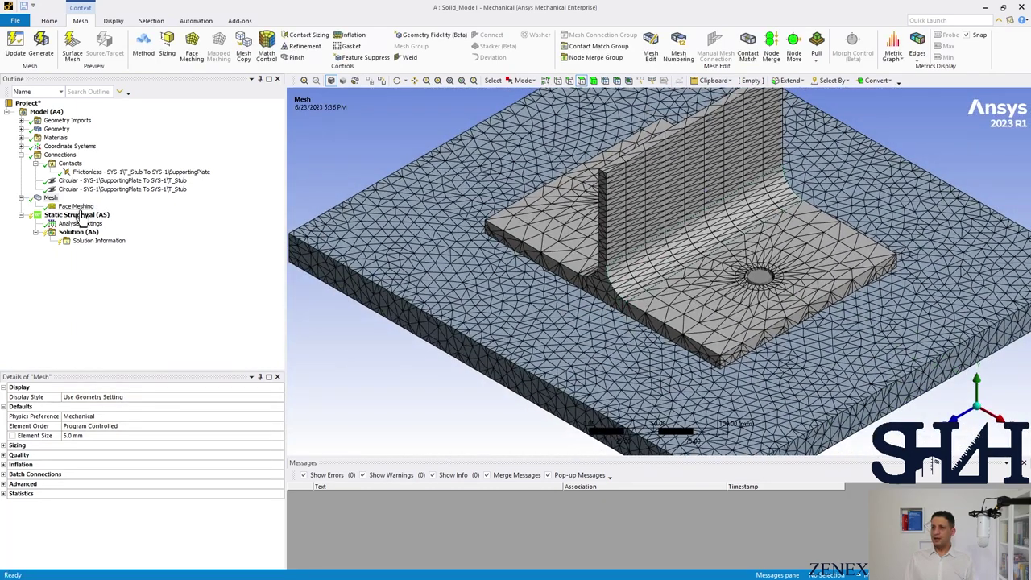
Step: Refine the global mesh element size to 2 mm, regenerate the mesh and inspect the T-stub
click(90, 436)
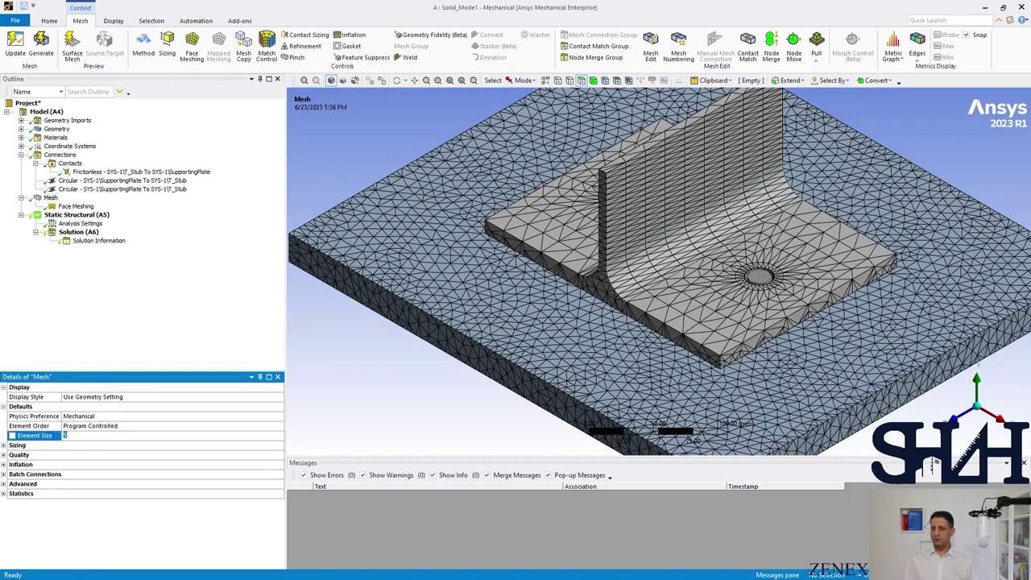
key(Return)
right_click(50, 198)
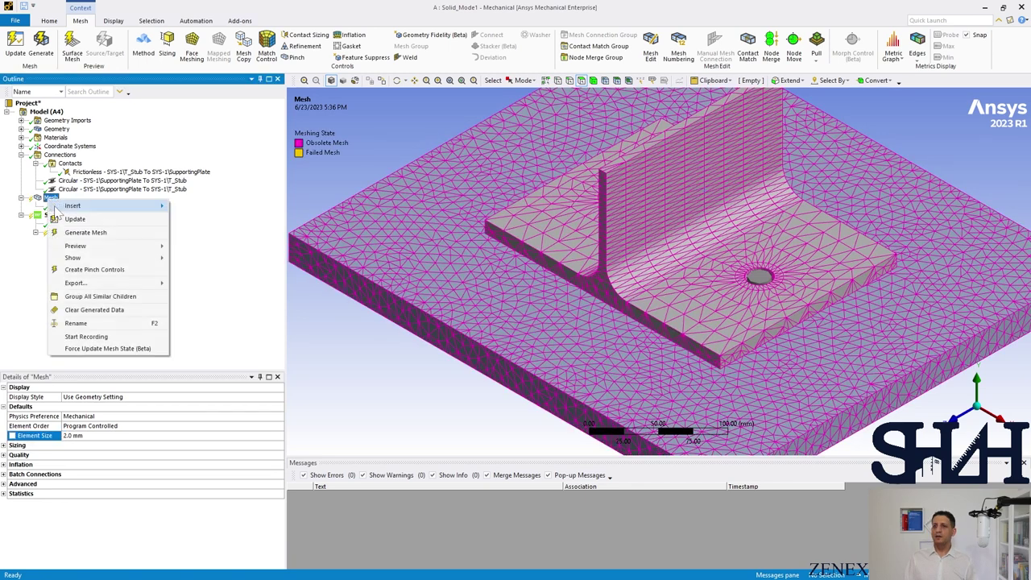
click(80, 233)
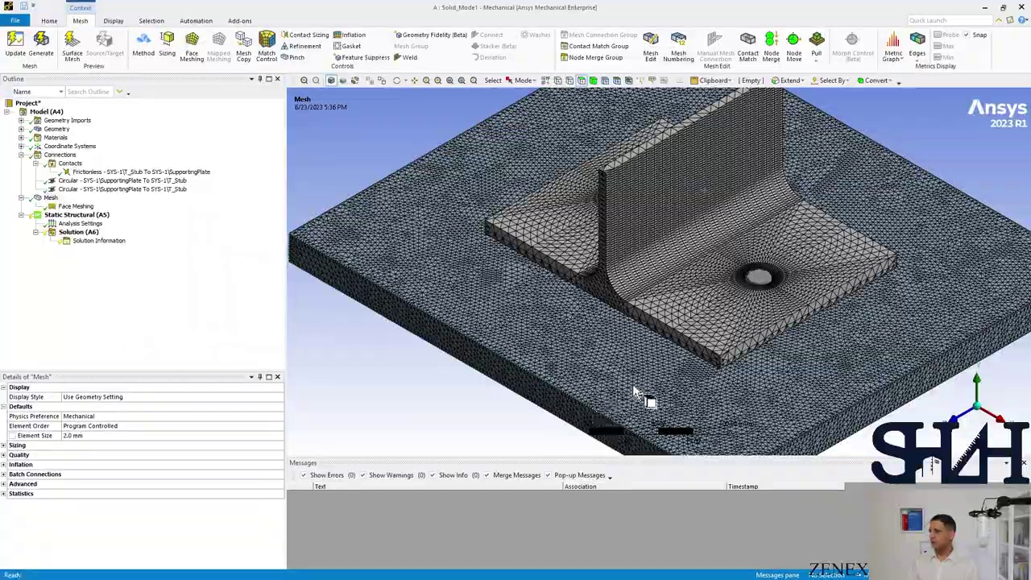
scroll(697, 342, up, 3)
middle_drag(679, 354, 656, 357)
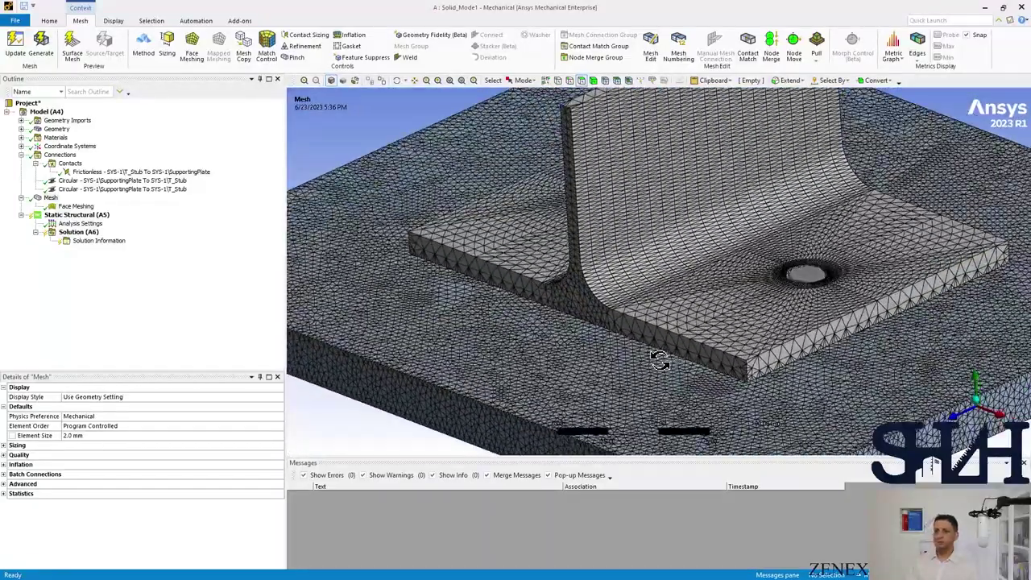
click(21, 197)
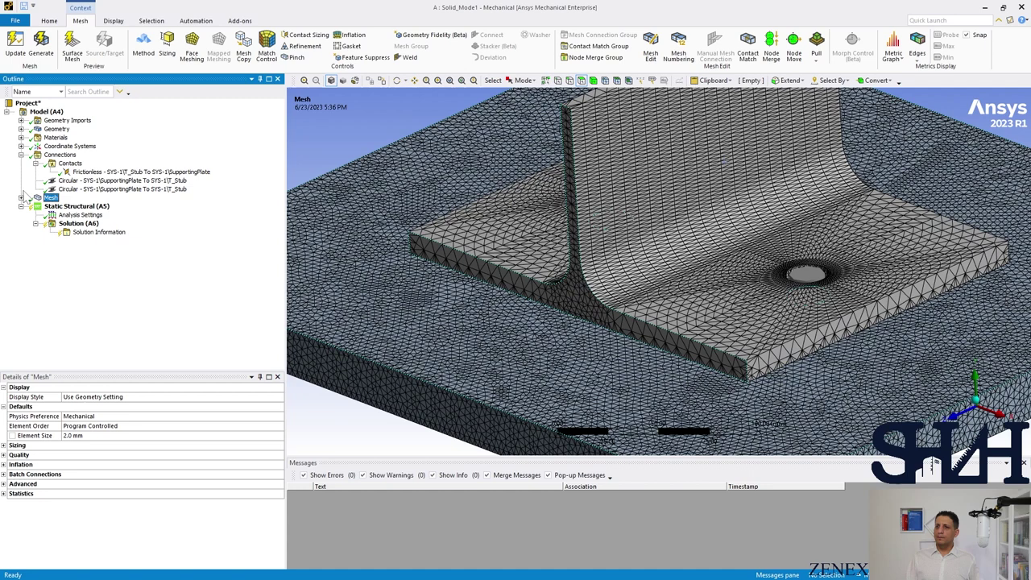
Step: Insert a Contact Tool under Connections and generate its initial contact results
right_click(58, 156)
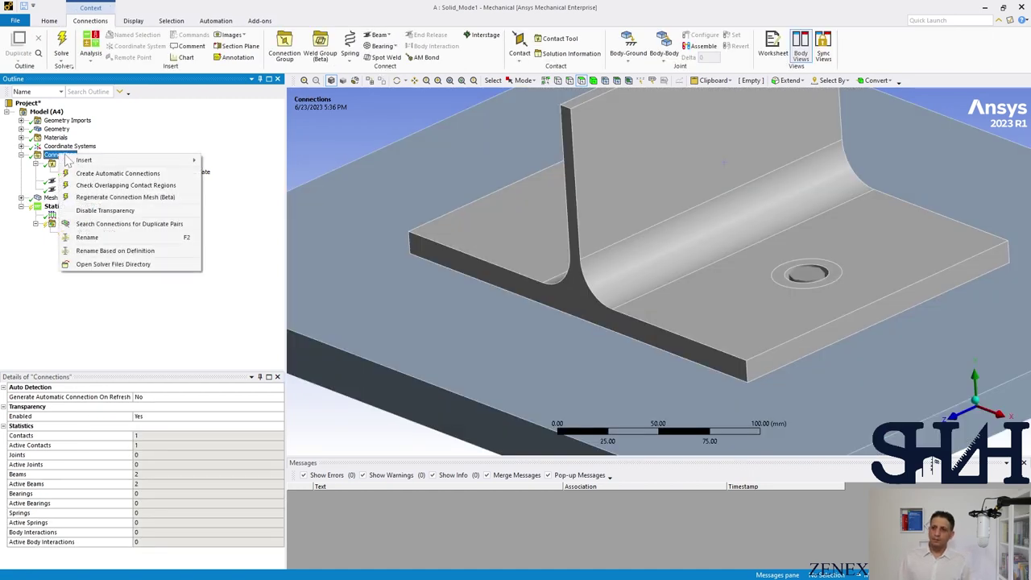
mouse_move(80, 164)
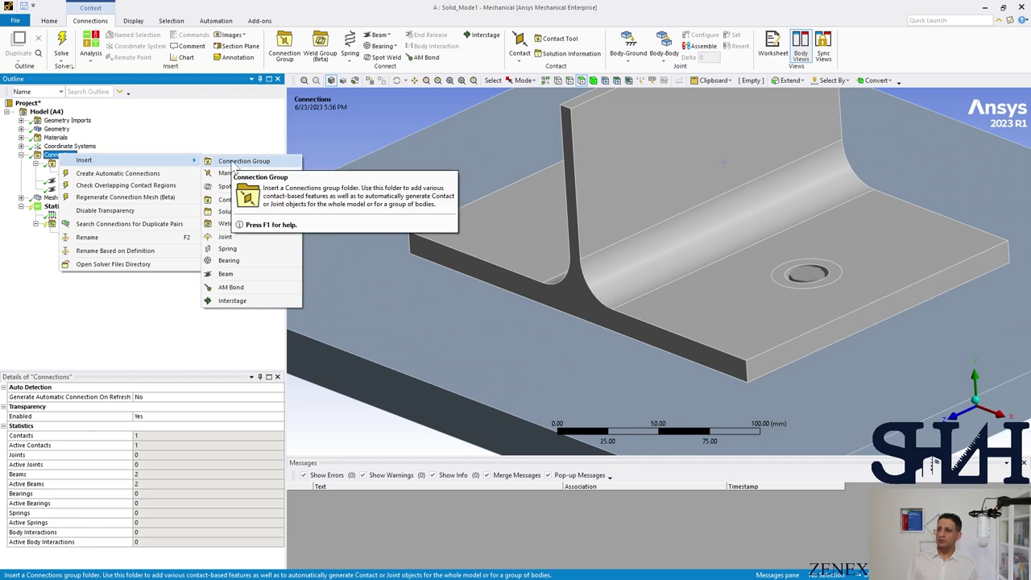
click(230, 203)
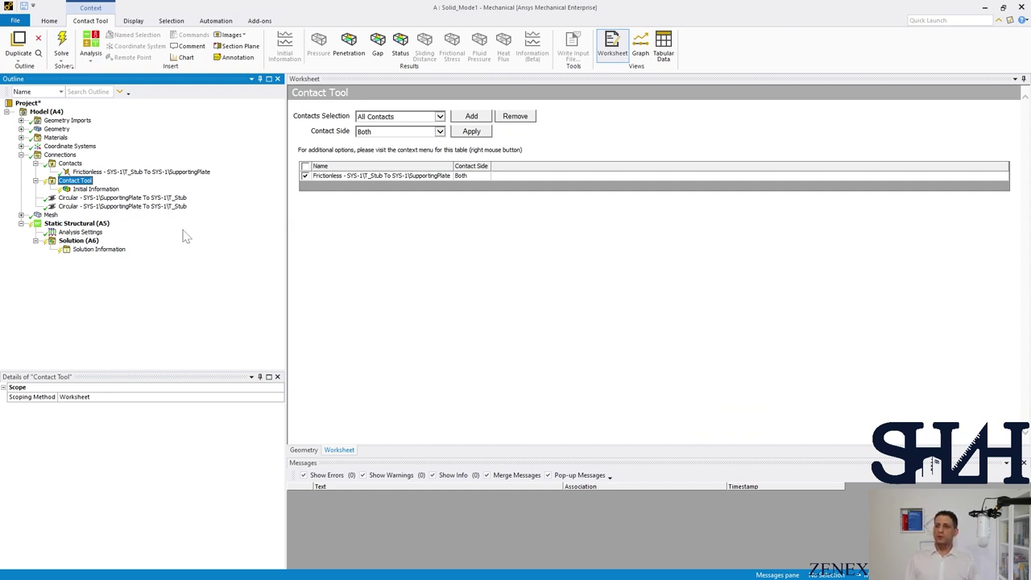
click(95, 188)
right_click(97, 190)
click(117, 209)
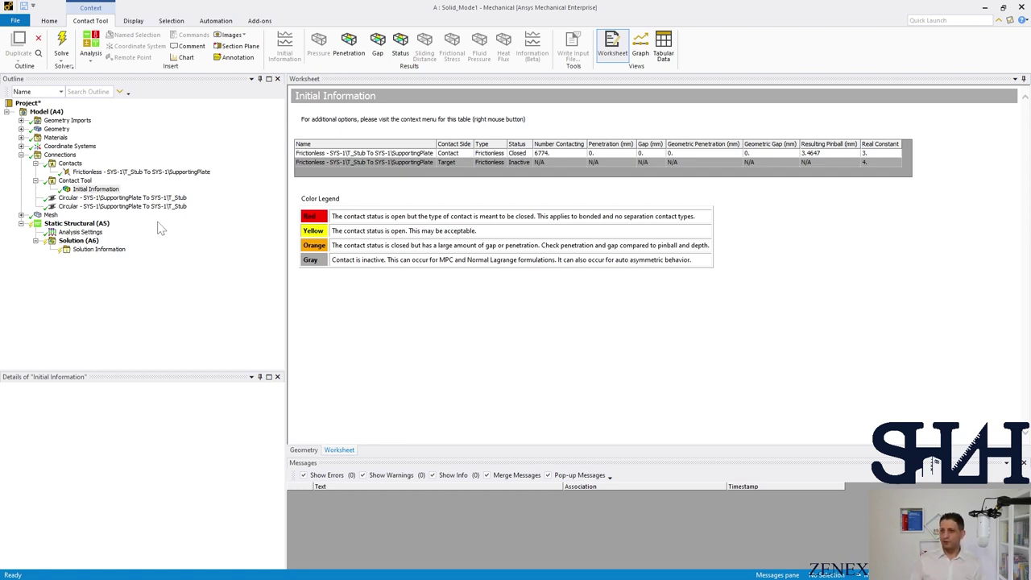
Step: Insert a Fixed Support in the Static Structural analysis and scope it to the large underside face of the SupportingPlate
click(87, 225)
right_click(88, 226)
mouse_move(129, 234)
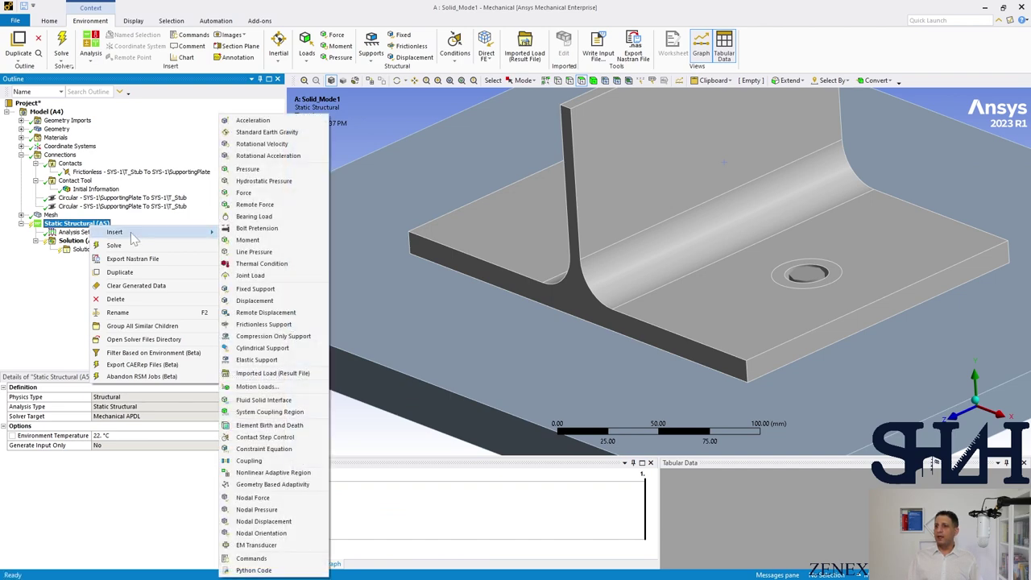
click(255, 290)
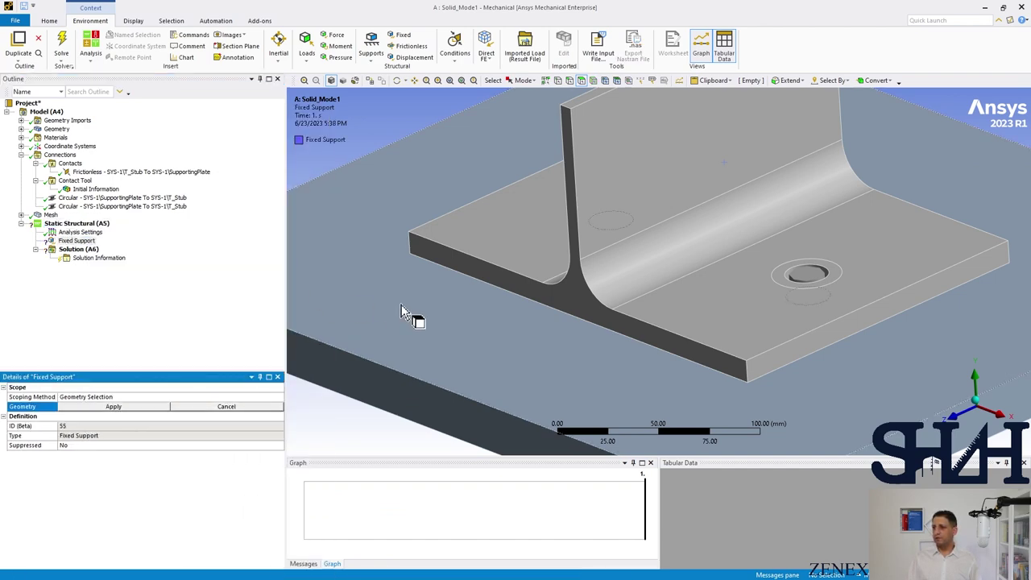
middle_drag(402, 312, 421, 237)
click(449, 290)
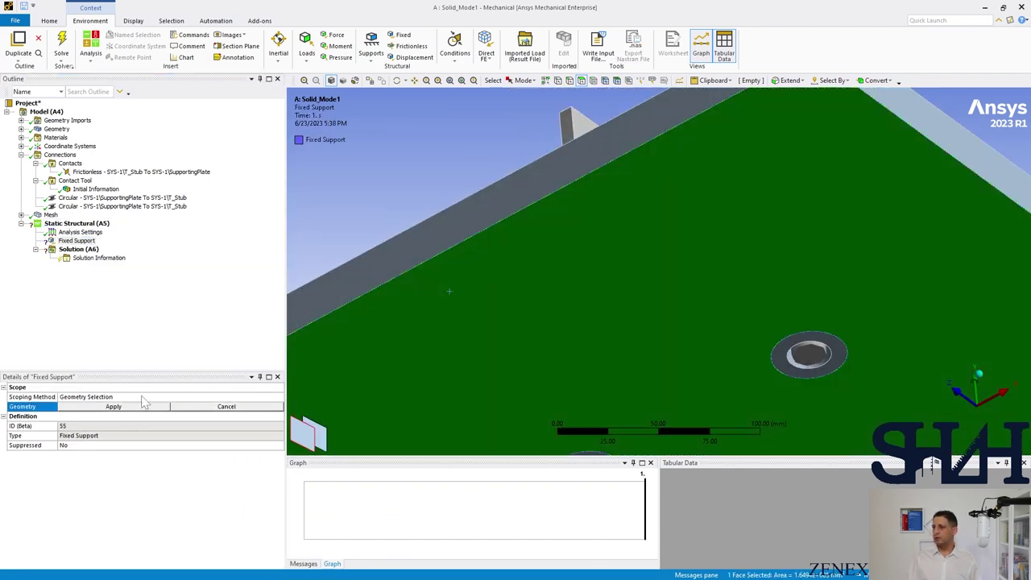
click(97, 407)
middle_drag(460, 322, 473, 369)
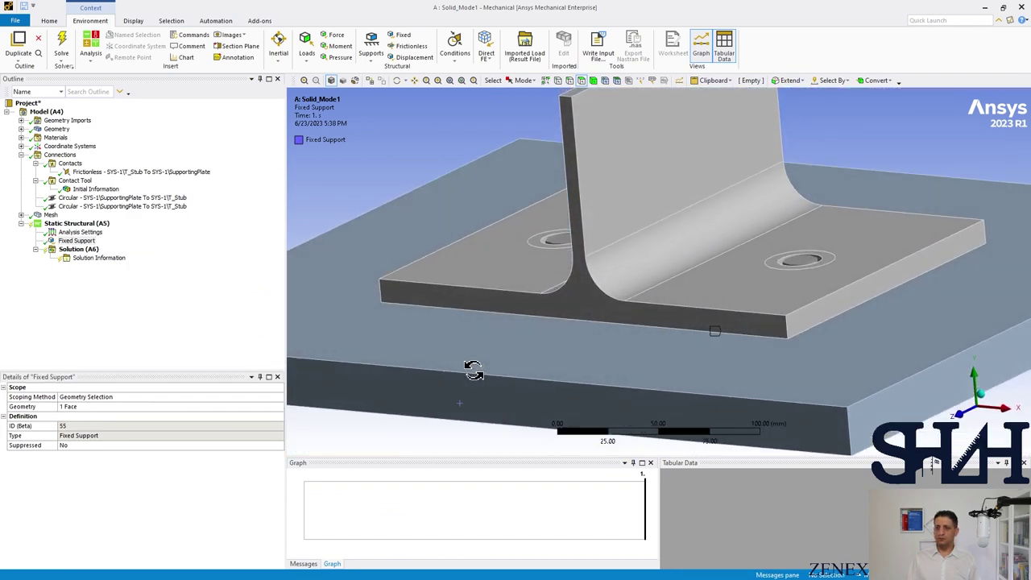
Step: Insert a Force in the Static Structural analysis, scope it to the top face of the T-stub web and define it by components
click(77, 224)
right_click(81, 225)
mouse_move(113, 233)
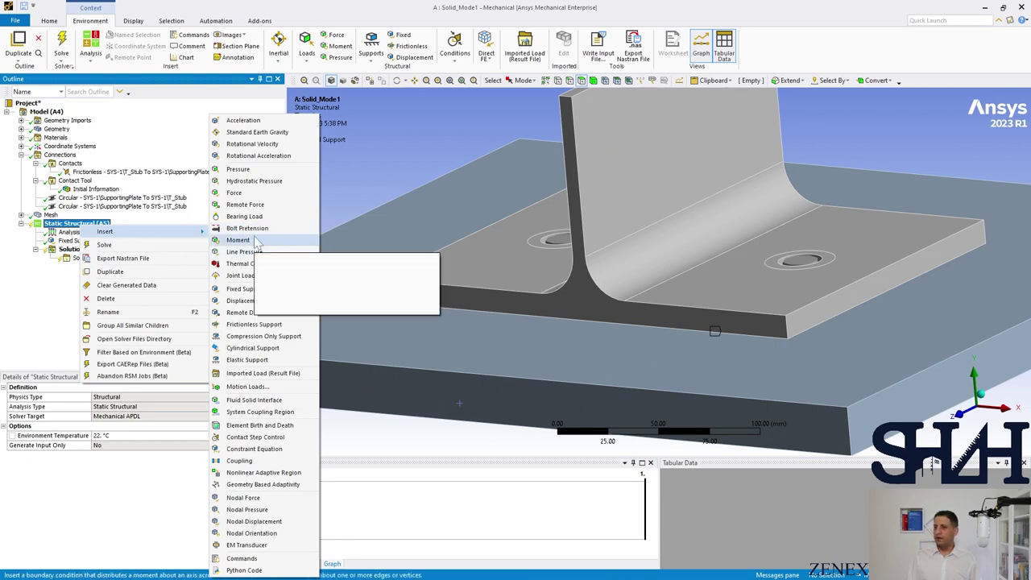
click(233, 194)
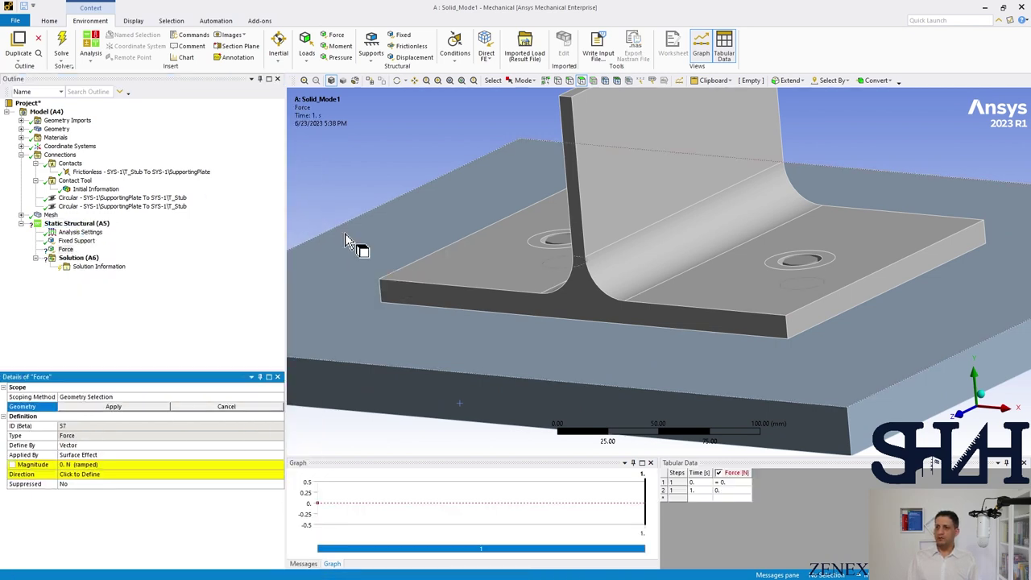
middle_drag(362, 223, 585, 218)
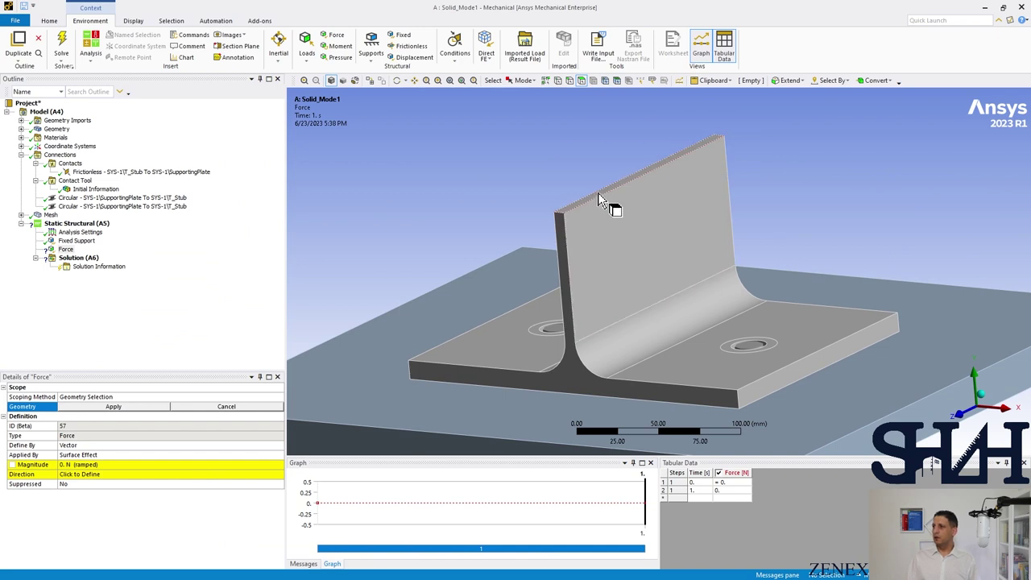
click(598, 193)
click(113, 406)
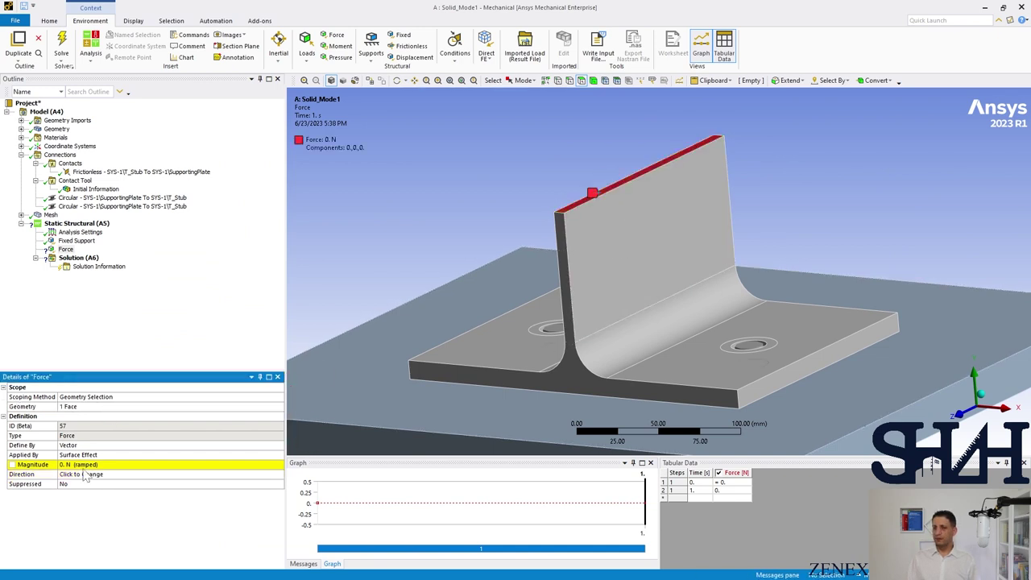
click(78, 446)
click(81, 456)
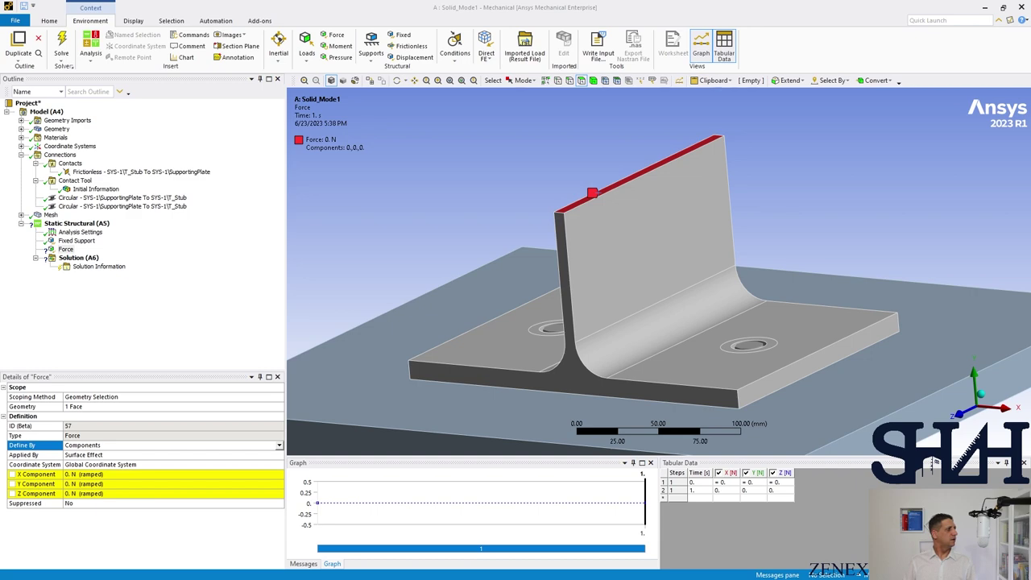
Step: Switch to the T-stub failure-mode worksheet in Mathcad and set the bolt area A_s to 245 mm²
click(72, 298)
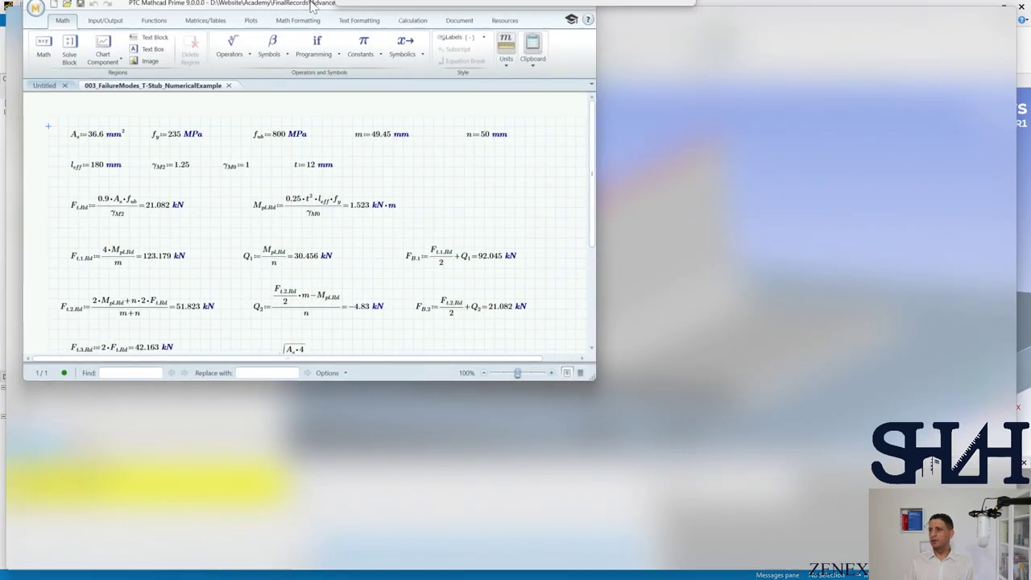
double_click(282, 154)
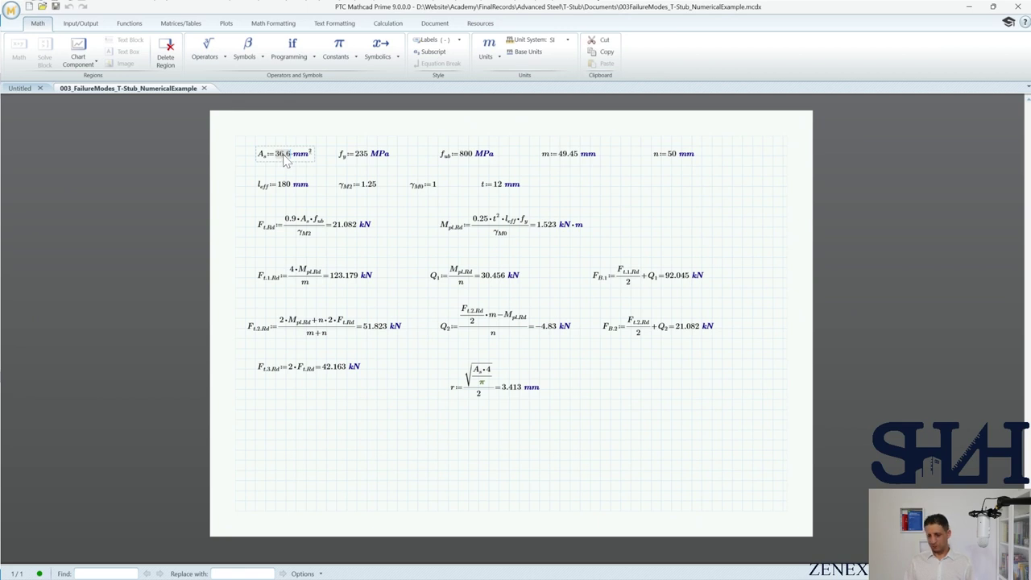
text(245)
click(316, 166)
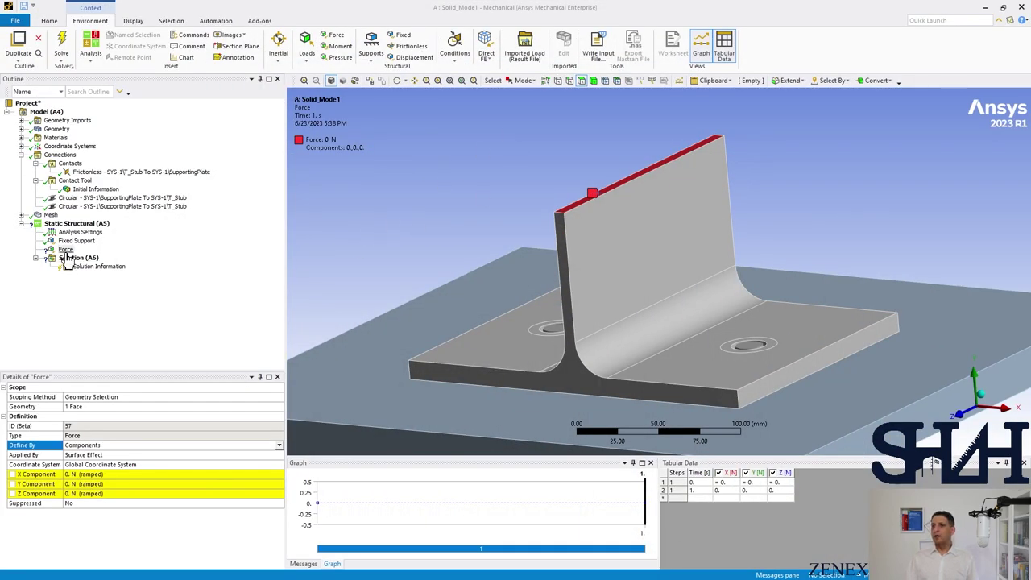
Step: Switch back to Ansys Mechanical and set the force's Y component to 123000 N
click(84, 484)
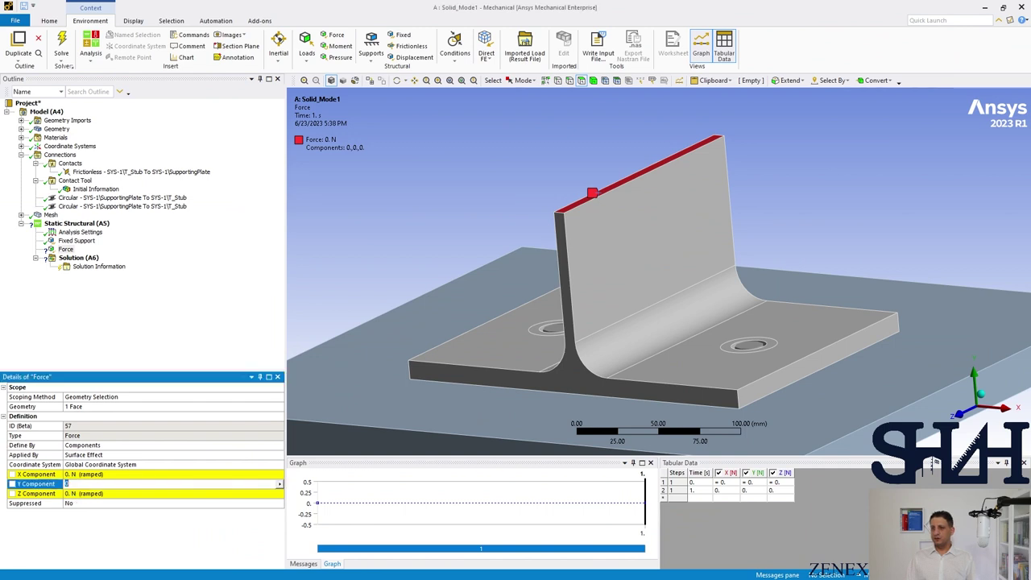
text(123000)
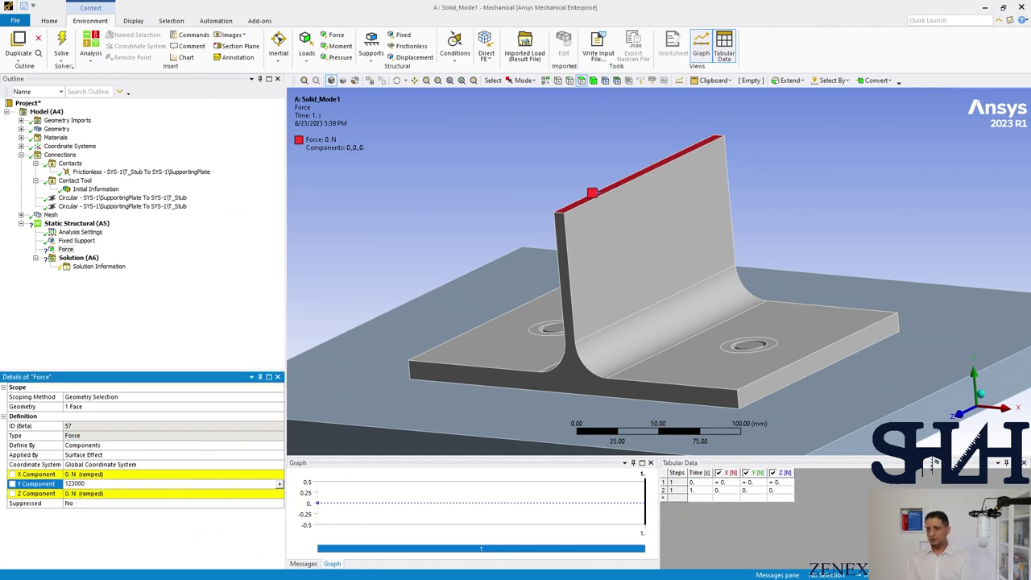
key(Return)
Step: Solve the static structural analysis
click(78, 259)
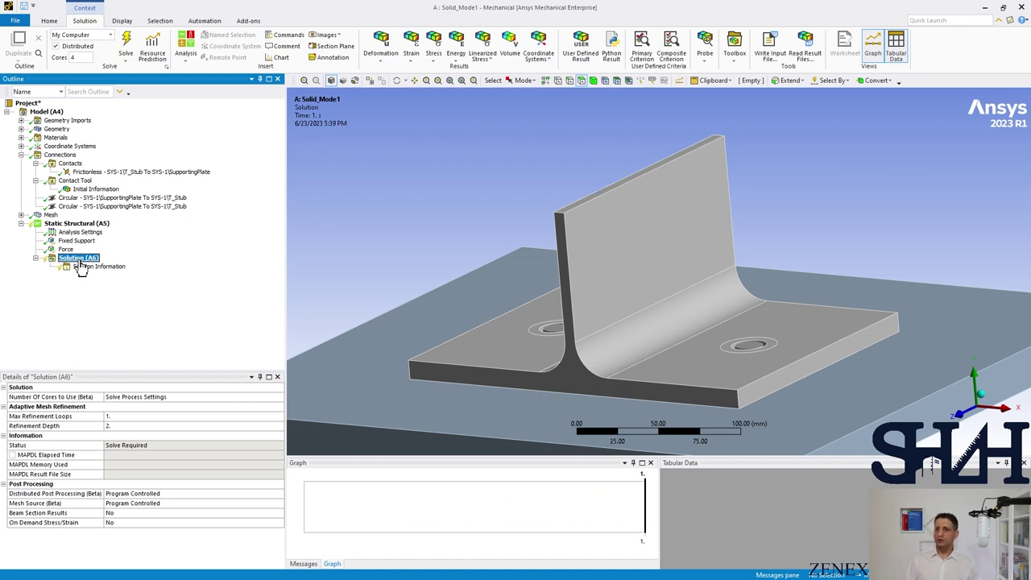
right_click(81, 269)
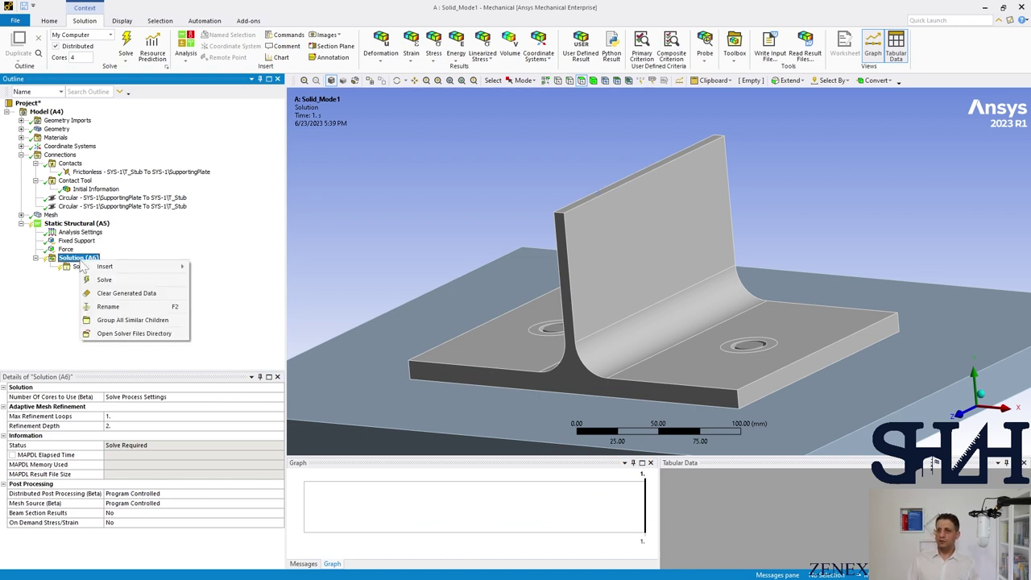
key(Escape)
key(Escape)
key(F5)
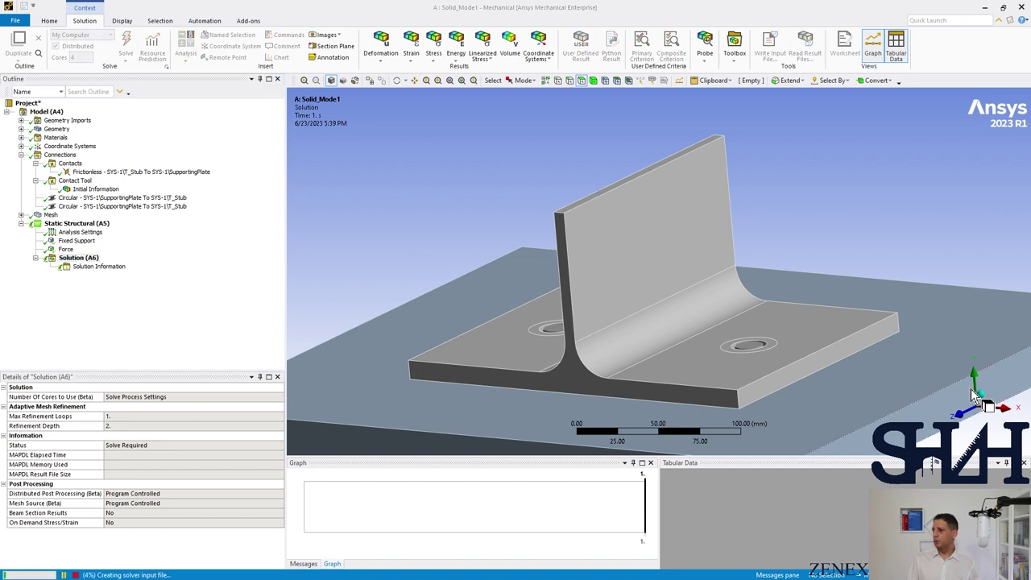
middle_drag(932, 324, 563, 229)
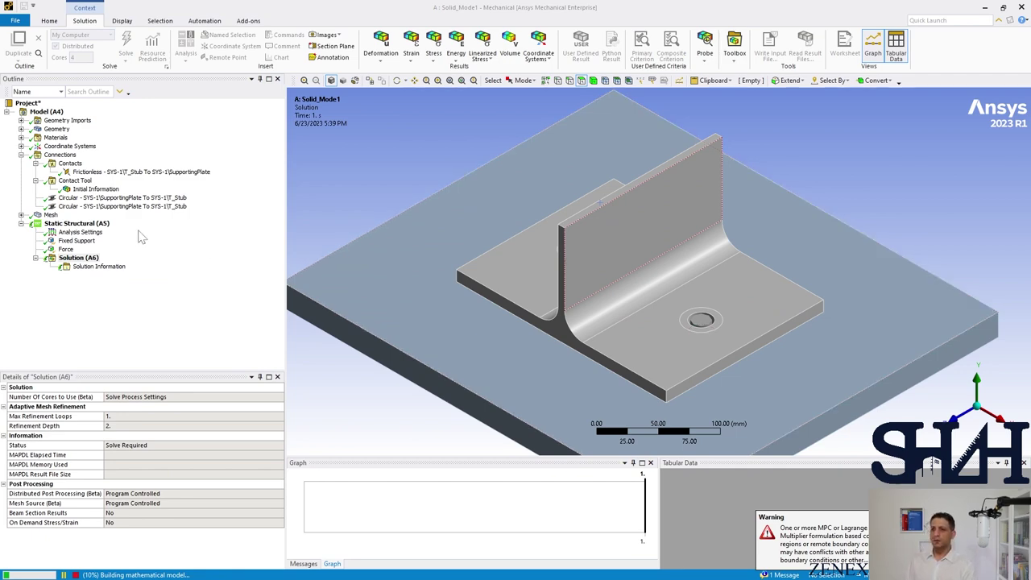
Step: Set the Solution Information output to Force Convergence while the solver is running
click(109, 267)
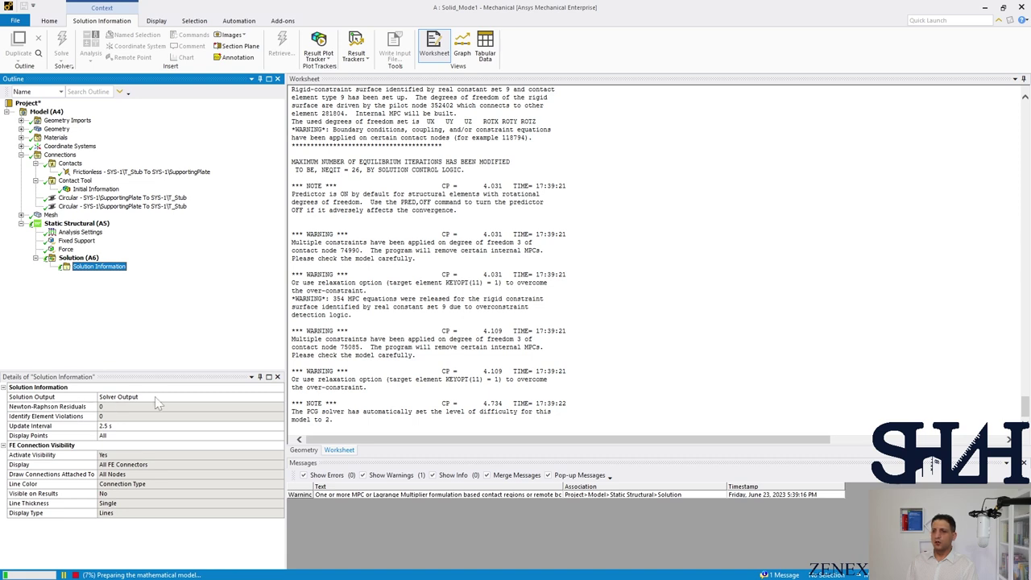
click(182, 397)
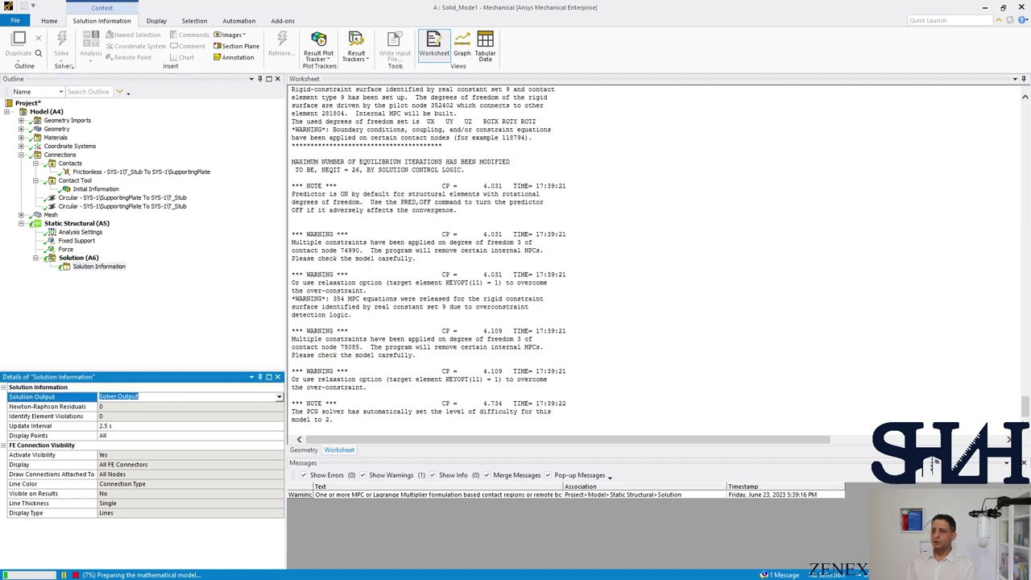
click(279, 398)
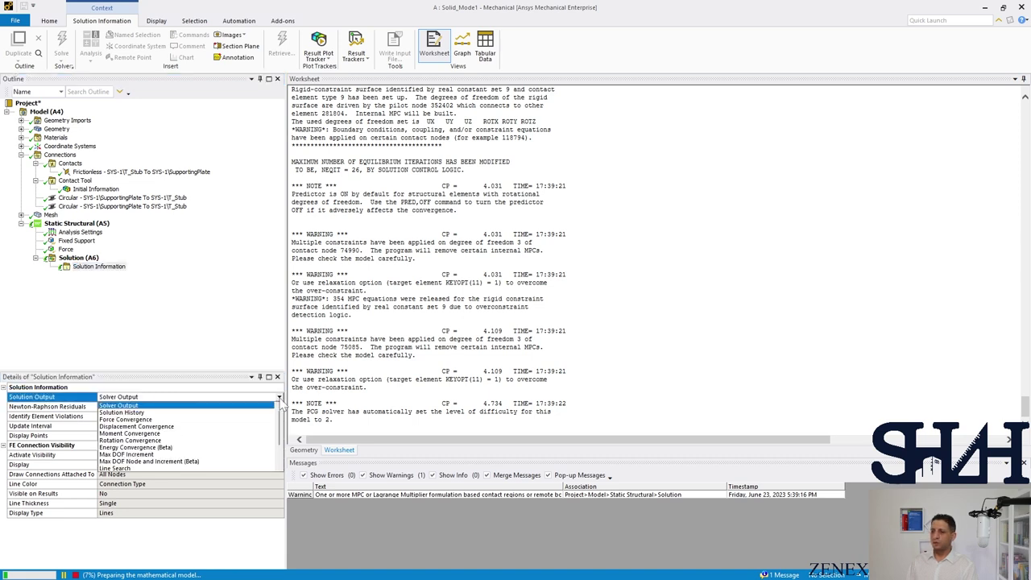
click(121, 420)
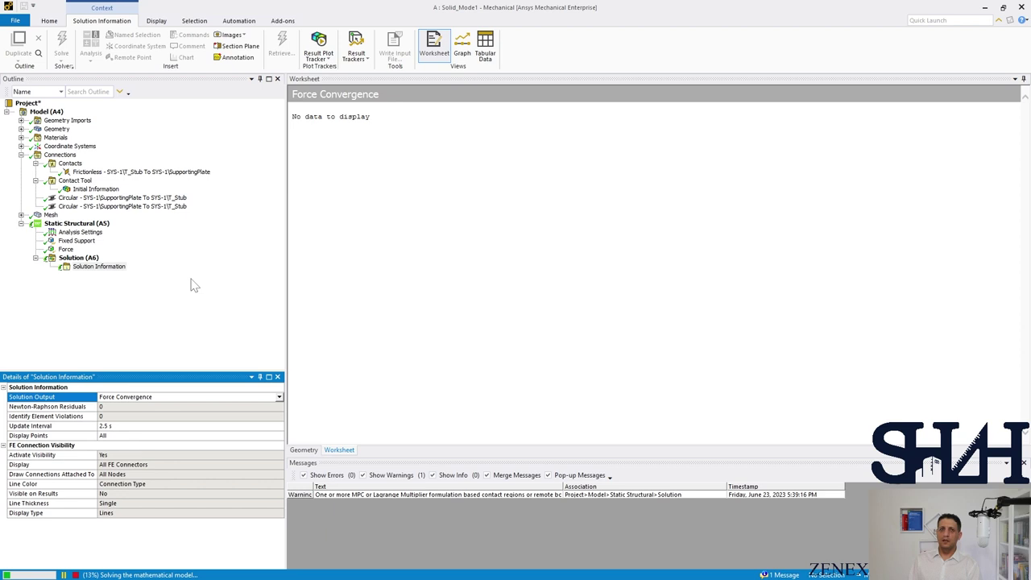
Step: Examine the ramped force graph at a larger size and the load step's Analysis Settings
click(66, 249)
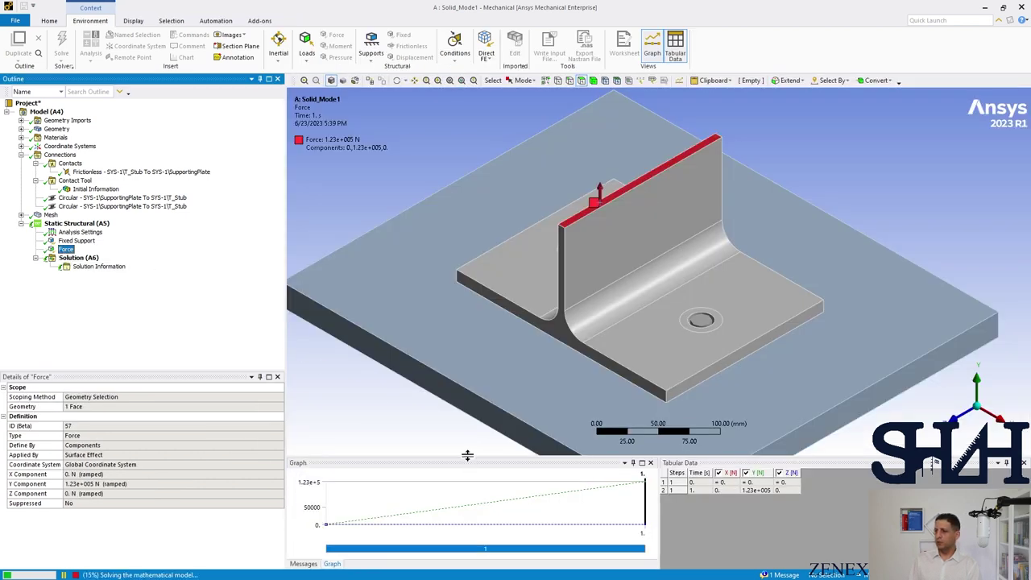
drag(474, 456, 479, 329)
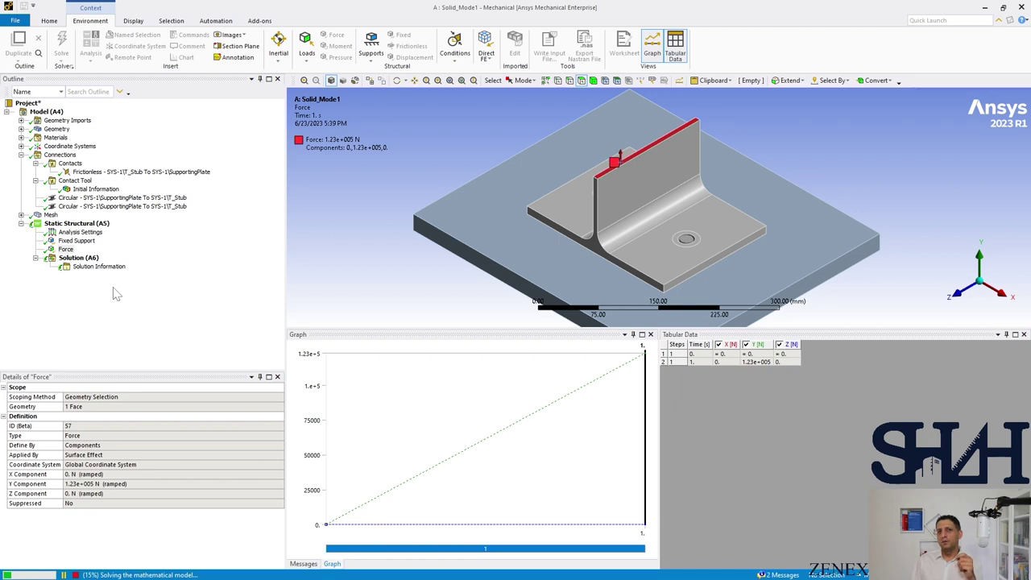
click(79, 232)
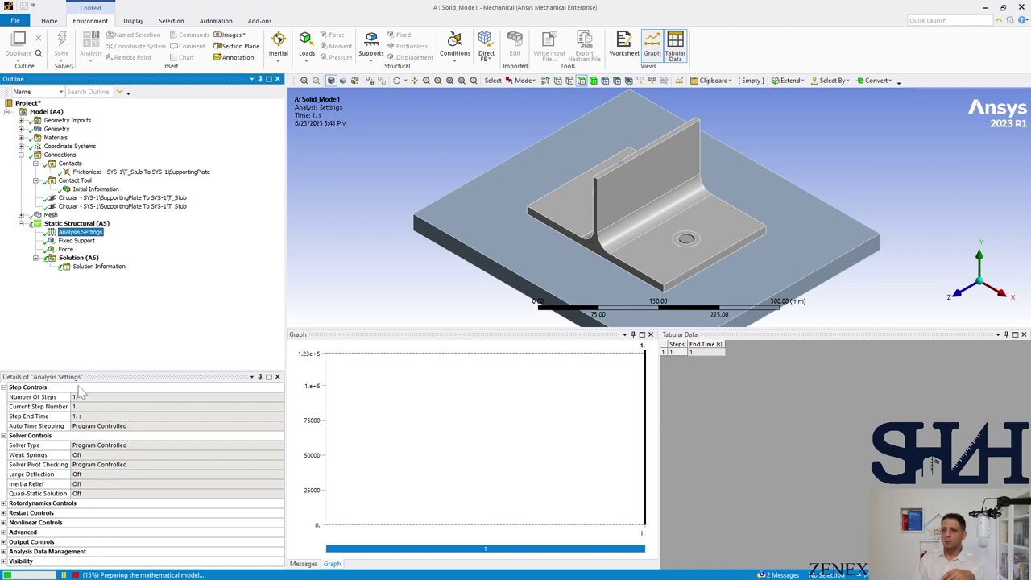
Step: Return to the force convergence plot and close the solver messages list to give it more room
click(88, 267)
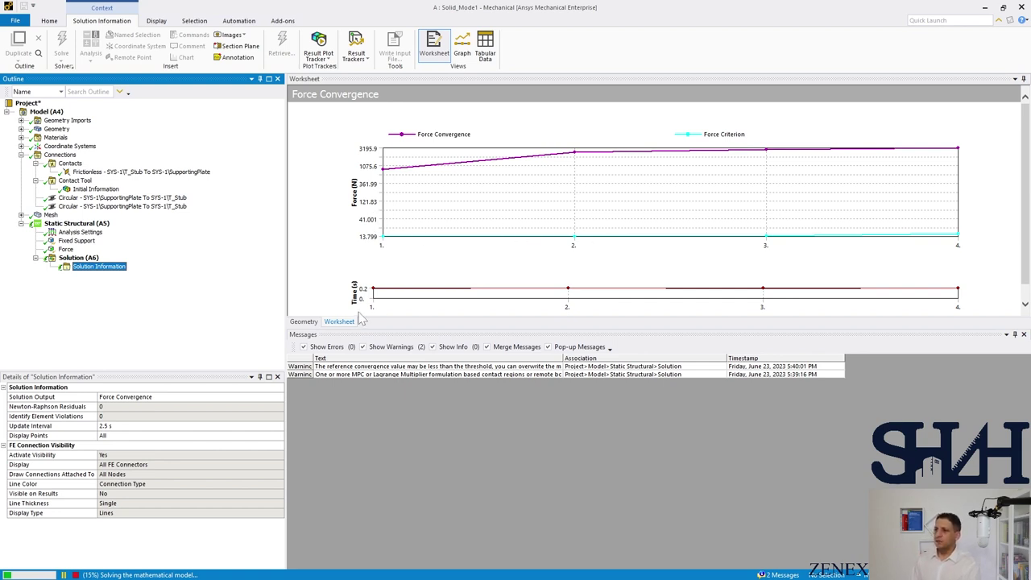
click(1025, 342)
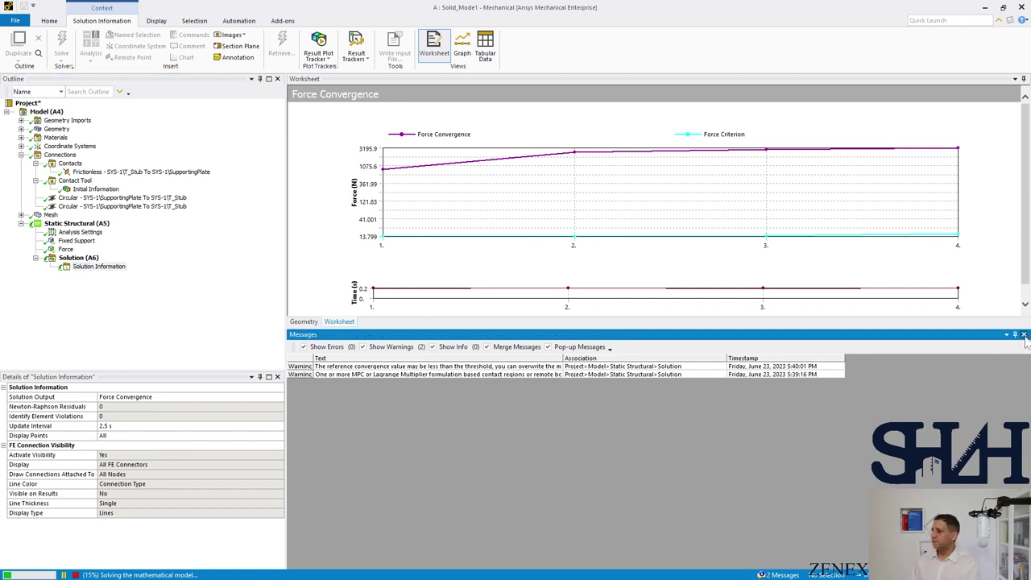
click(1024, 335)
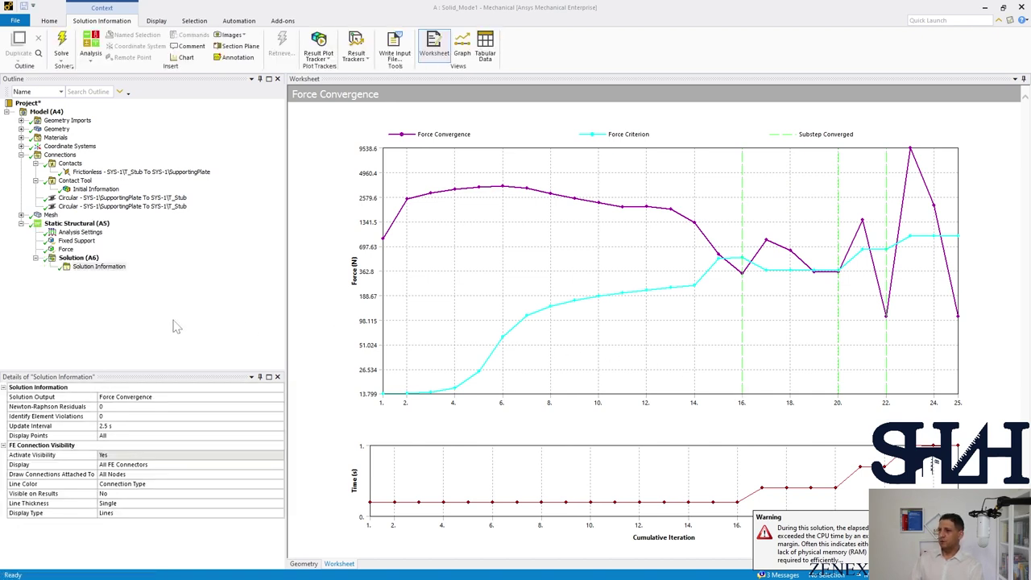
Step: Insert Total Deformation and Equivalent (von-Mises) Stress results under Solution
right_click(78, 258)
mouse_move(151, 269)
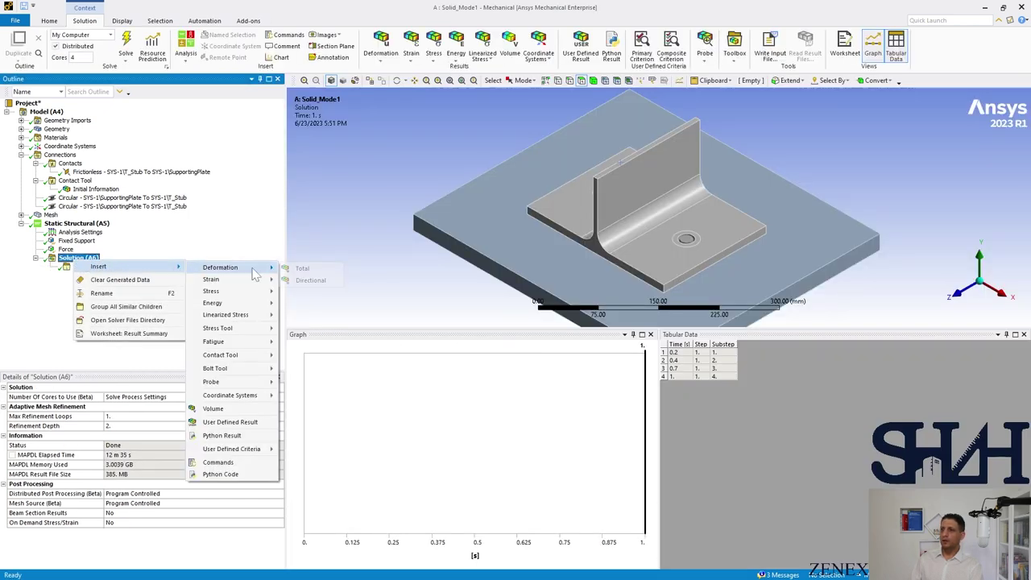
mouse_move(226, 266)
click(300, 269)
right_click(78, 258)
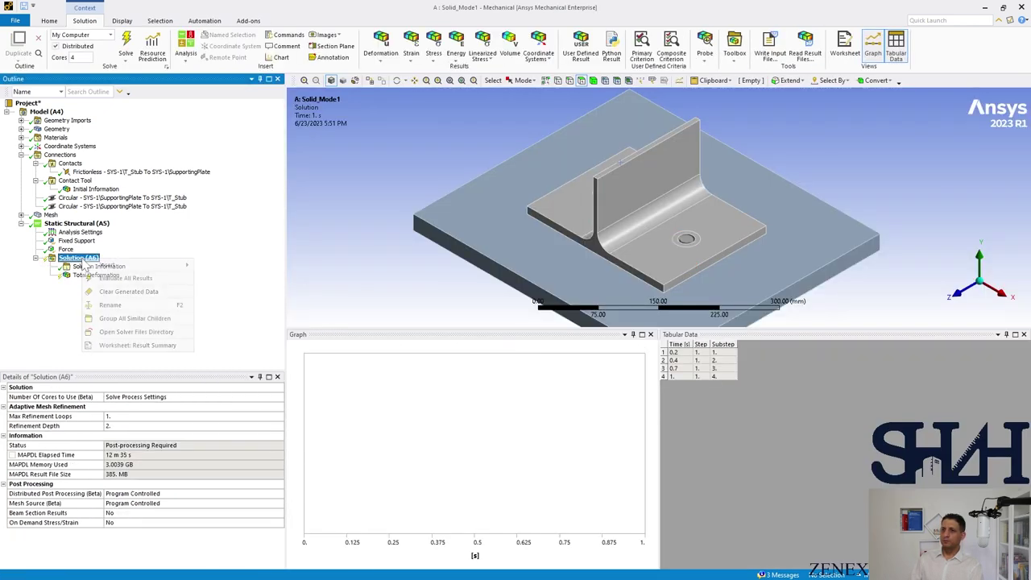
mouse_move(119, 266)
mouse_move(253, 292)
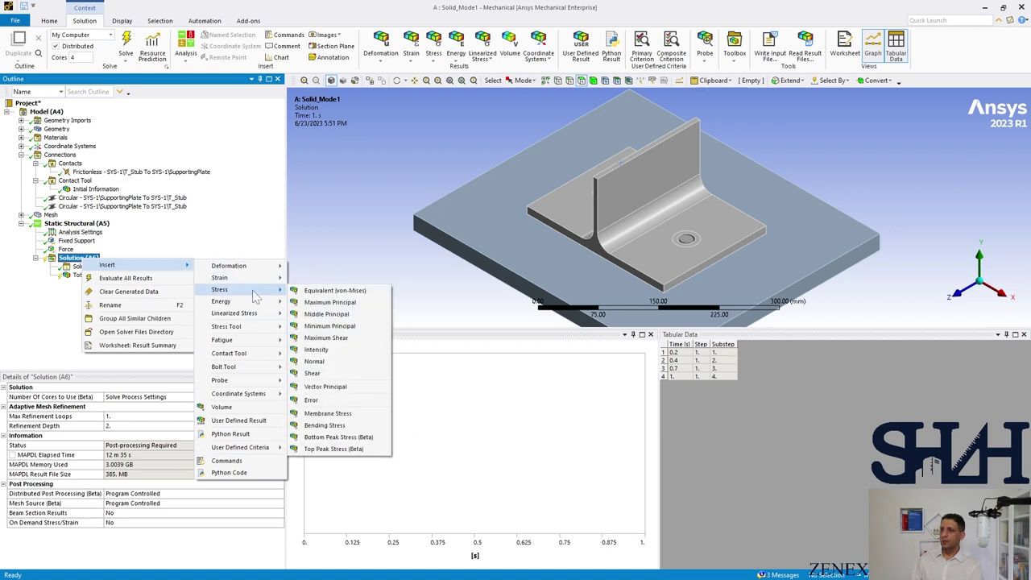
click(320, 291)
Step: Insert an Equivalent Plastic Strain result under Solution
right_click(97, 261)
mouse_move(139, 268)
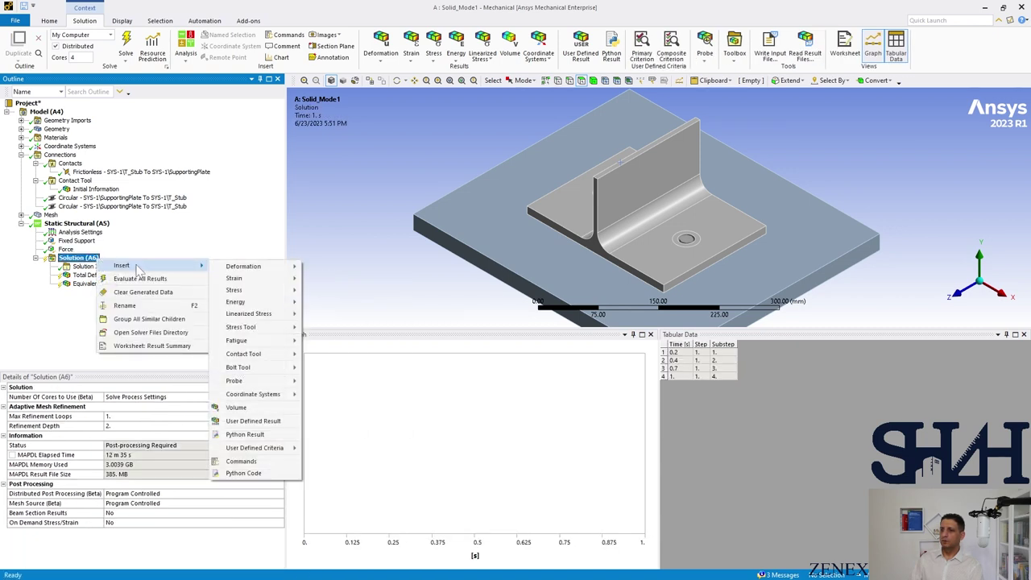
mouse_move(299, 282)
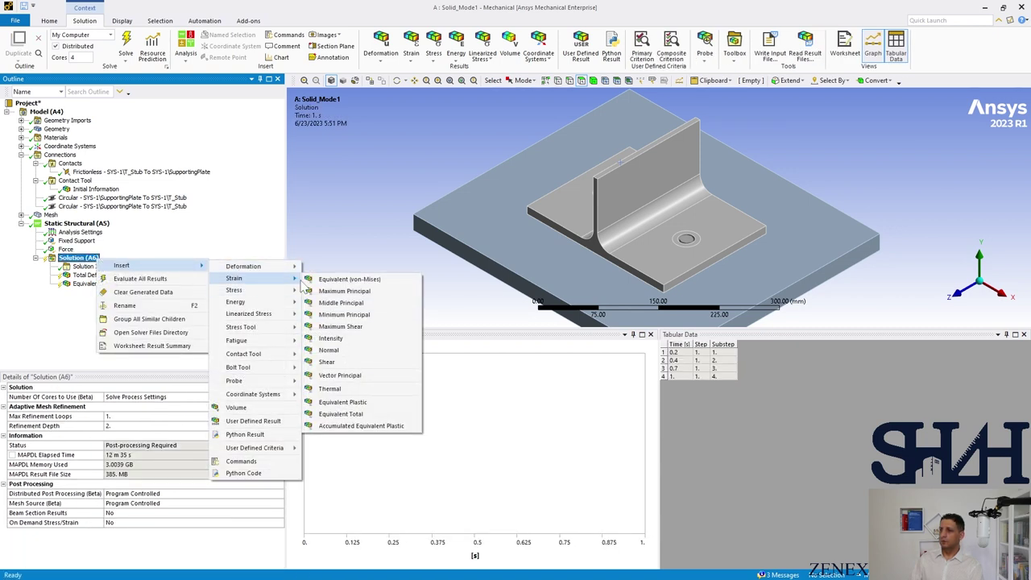
click(342, 402)
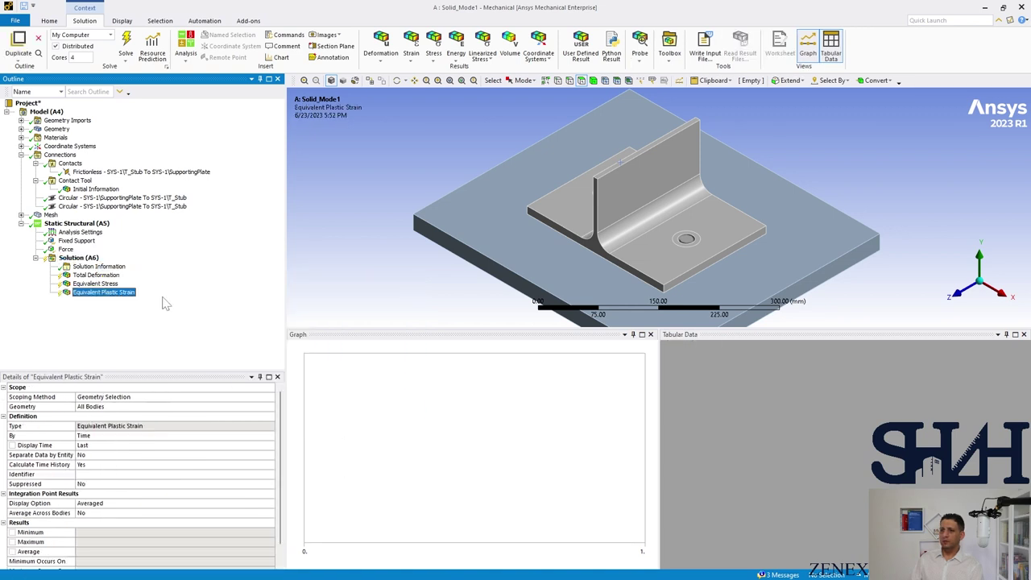
Step: Insert a Contact Tool under Solution for the frictionless contact between T_Stub and SupportingPlate
click(79, 257)
right_click(78, 258)
mouse_move(100, 263)
mouse_move(223, 300)
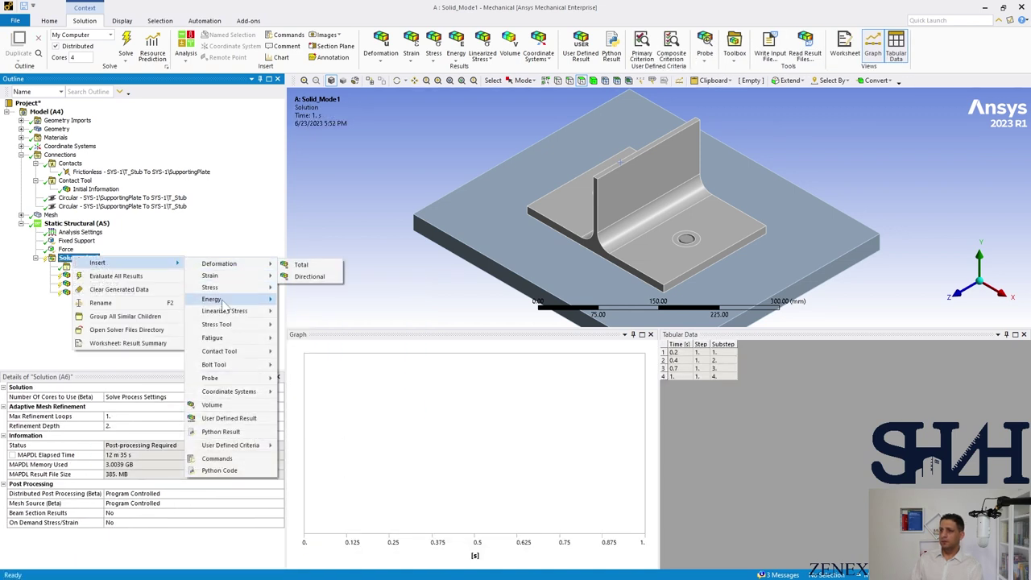
mouse_move(242, 352)
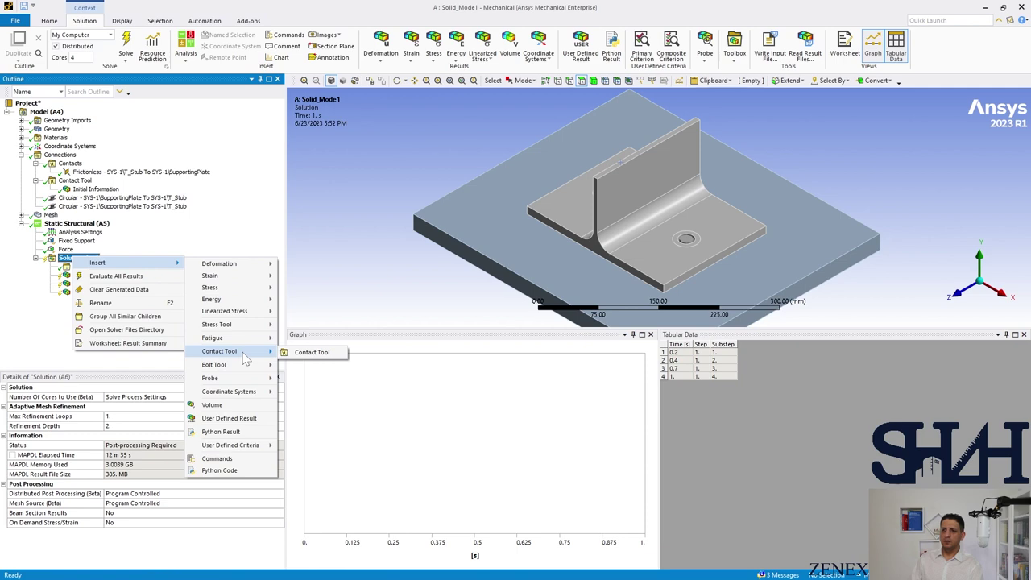
click(311, 352)
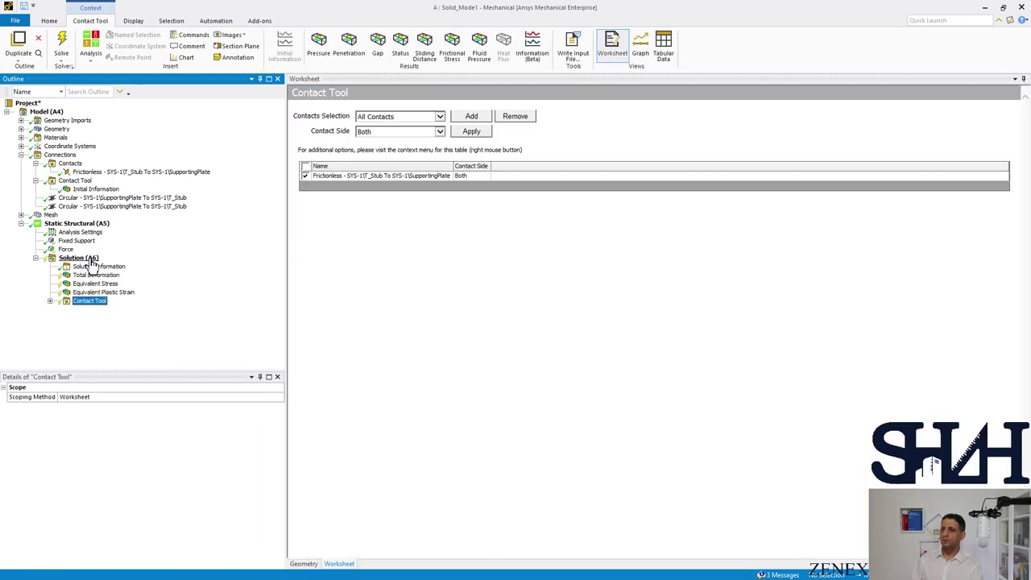
Step: Add a beam probe result under Solution for each of the two circular beam connections between SupportingPlate and T_Stub
click(101, 199)
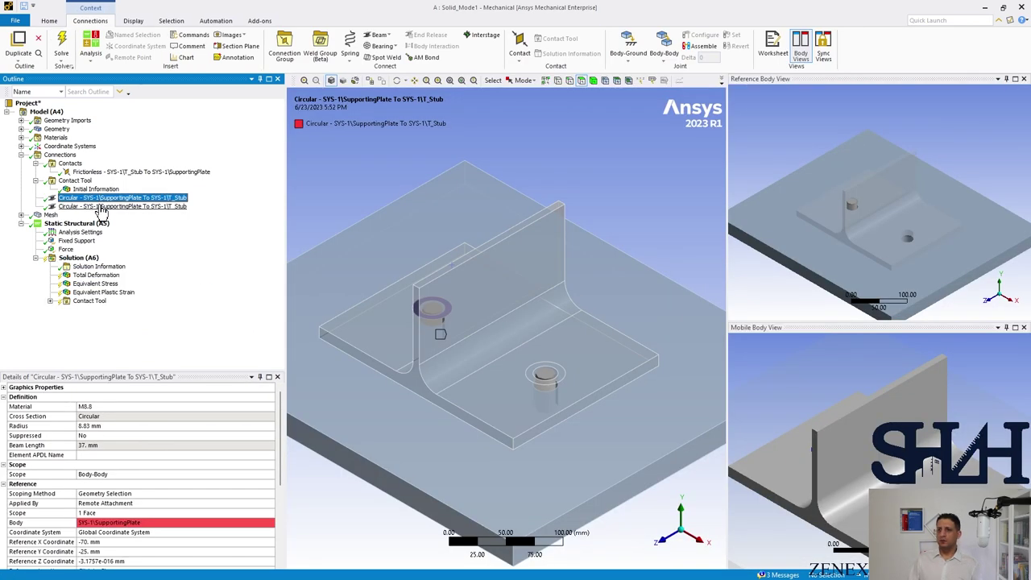
click(97, 207)
click(94, 198)
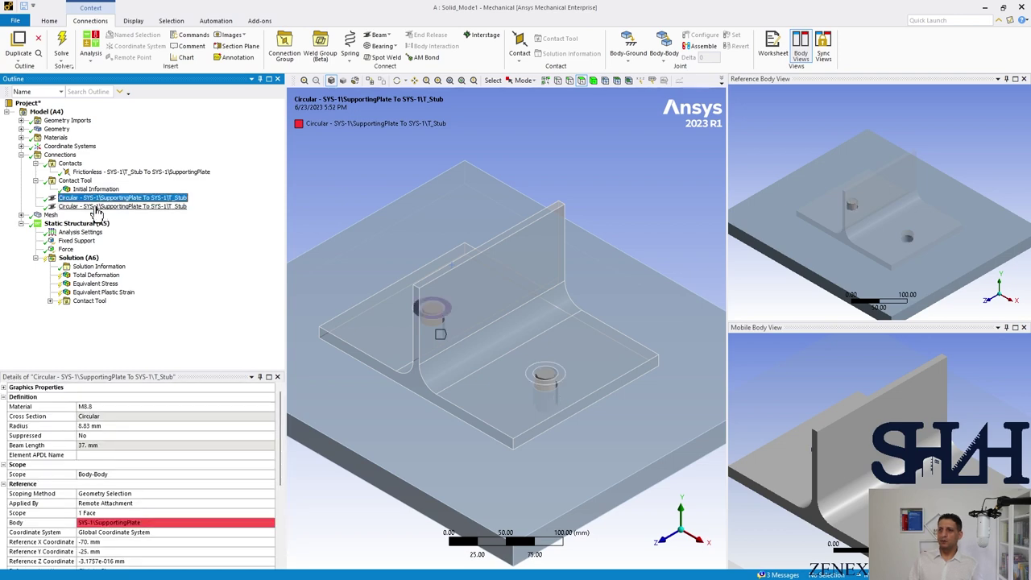
ctrl+click(91, 207)
drag(92, 205, 87, 262)
Step: Evaluate all results under Solution, display the Total Deformation plot and enlarge the graphics area above the graph
right_click(85, 257)
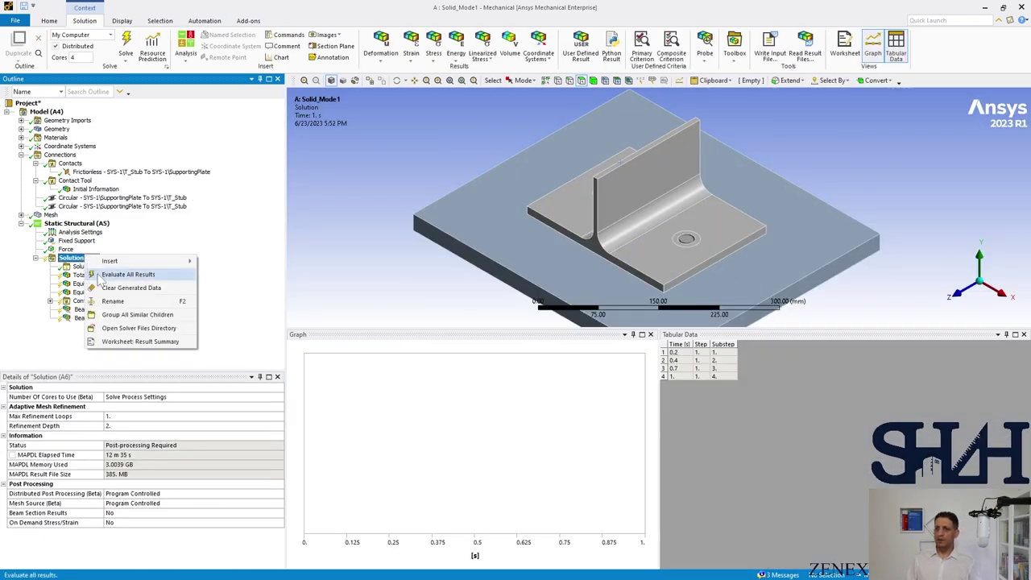
click(97, 274)
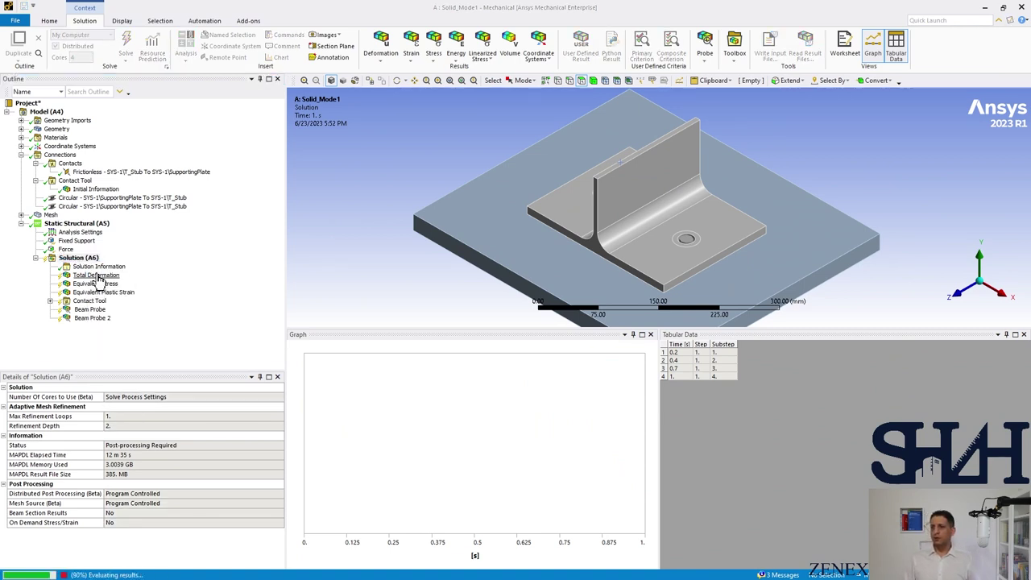
click(96, 276)
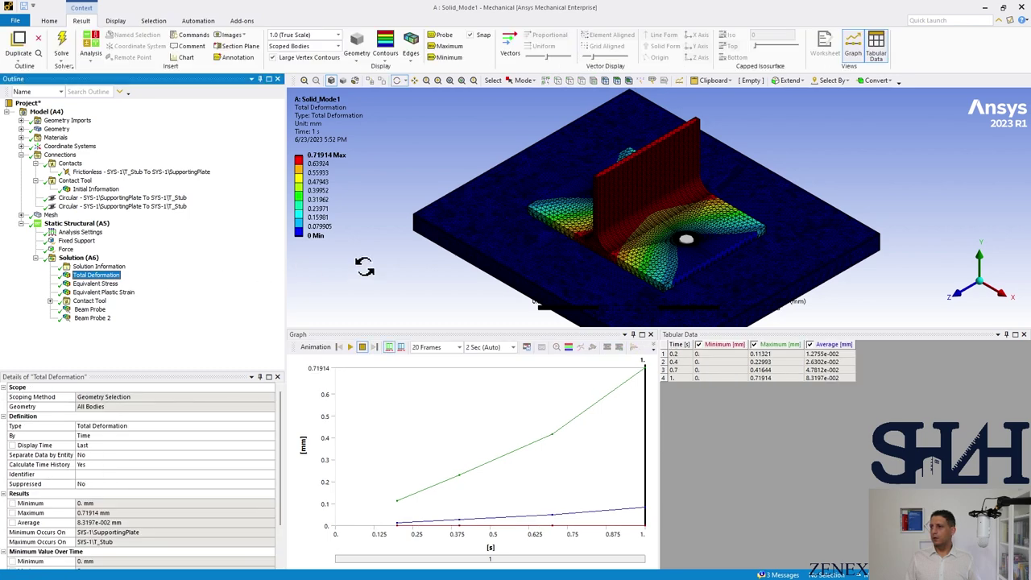
drag(445, 283, 444, 265)
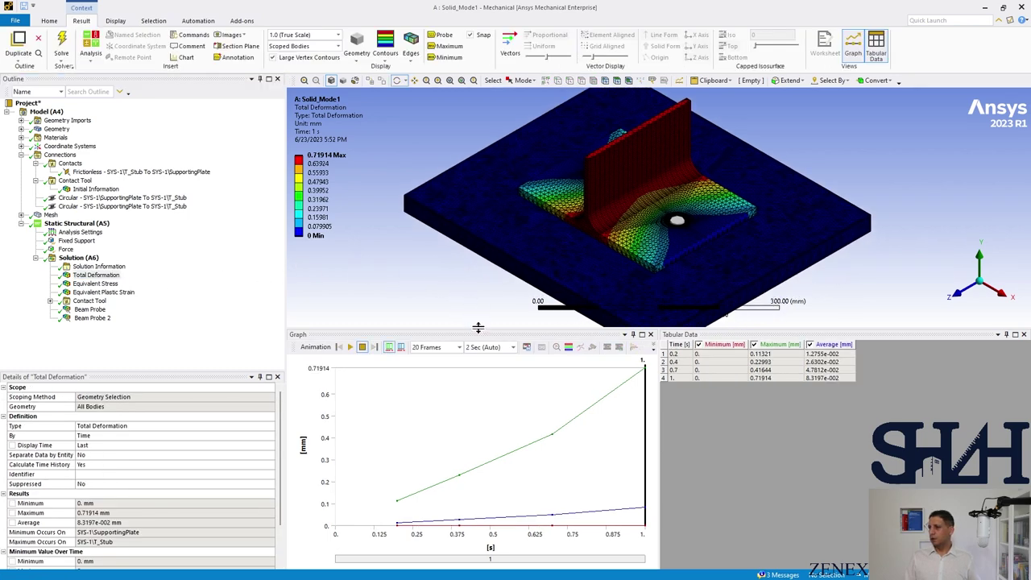
drag(480, 328, 482, 473)
drag(480, 372, 489, 362)
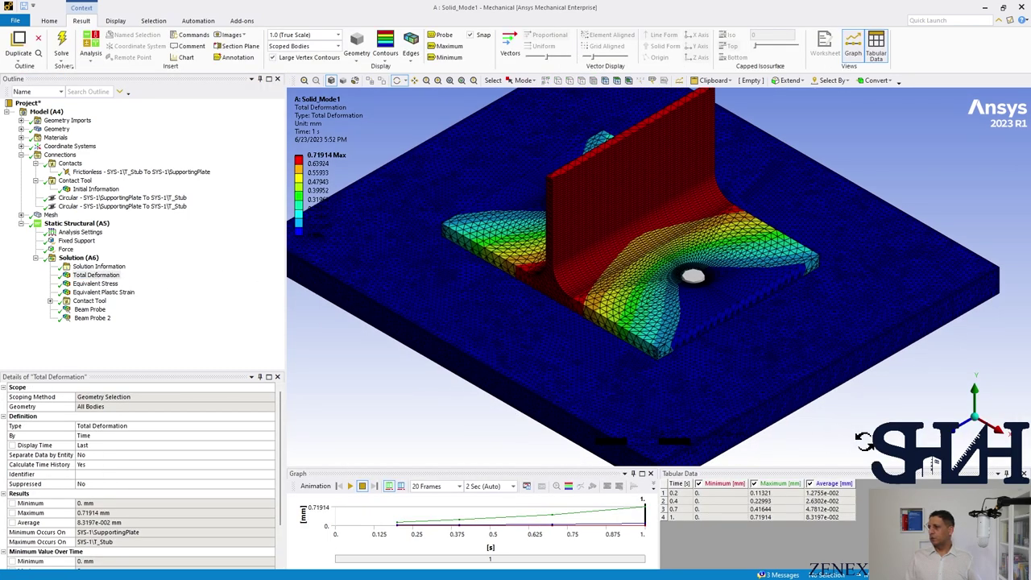
drag(617, 384, 555, 314)
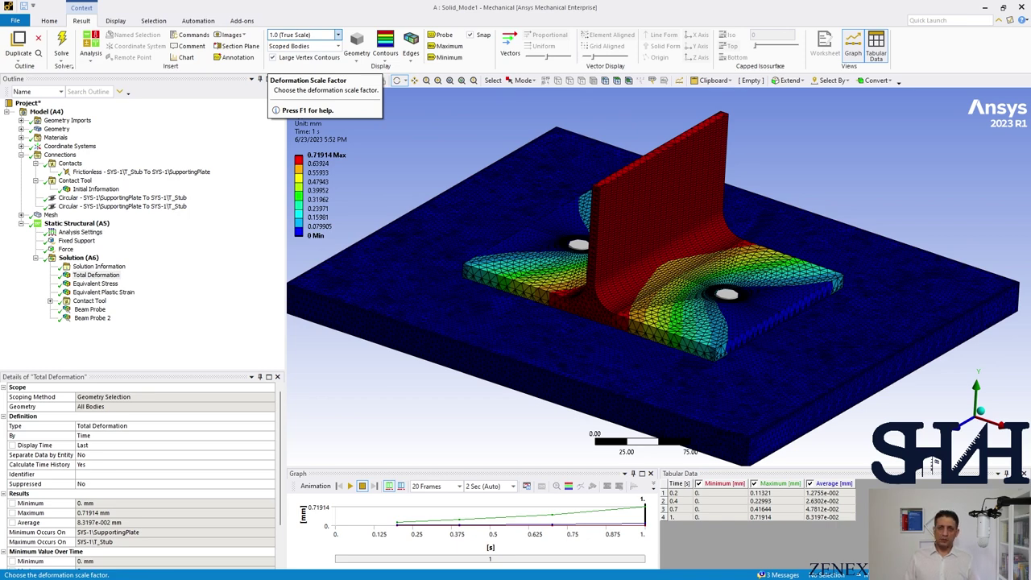
Step: Set the deformation scale factor of the Total Deformation plot to 10
click(302, 34)
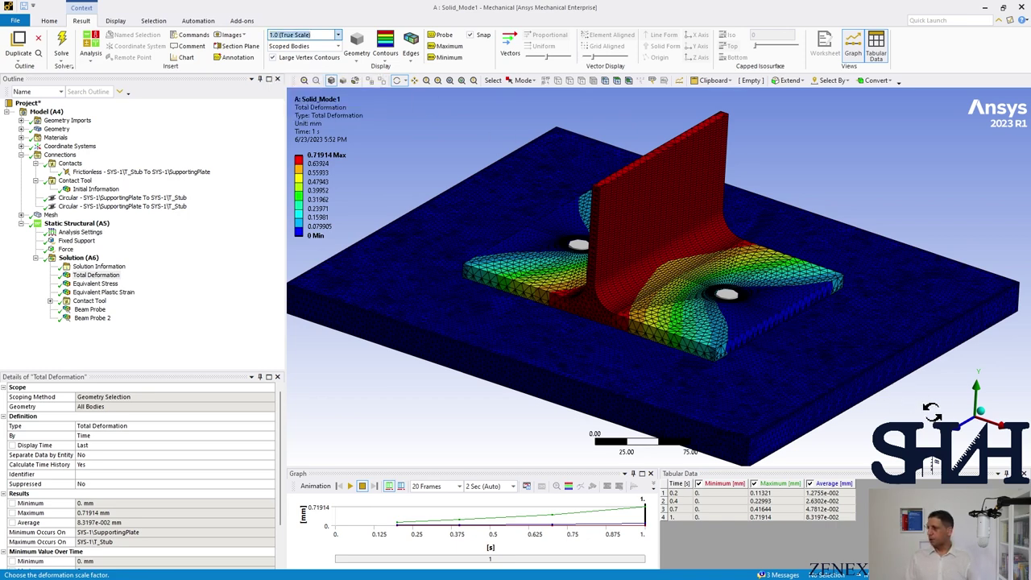
click(964, 428)
scroll(600, 339, up, 3)
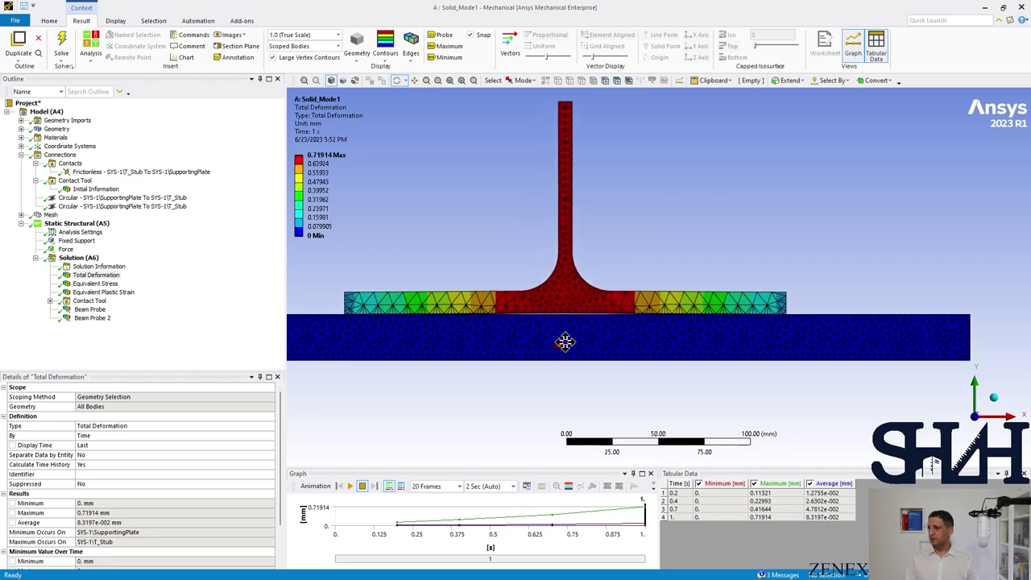
ctrl+middle_drag(562, 341, 692, 319)
scroll(692, 319, up, 4)
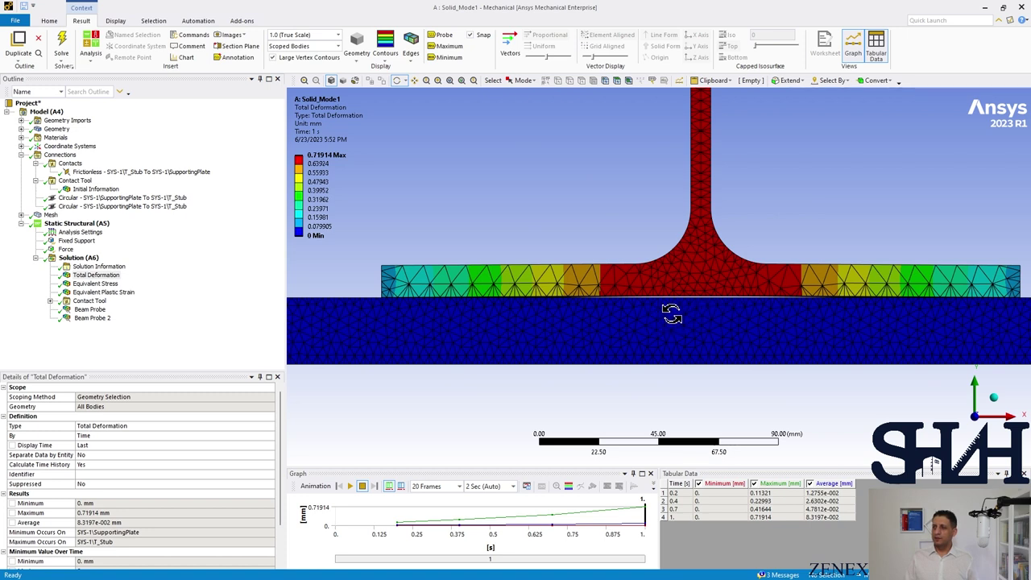
scroll(645, 322, down, 1)
scroll(608, 313, down, 1)
click(302, 35)
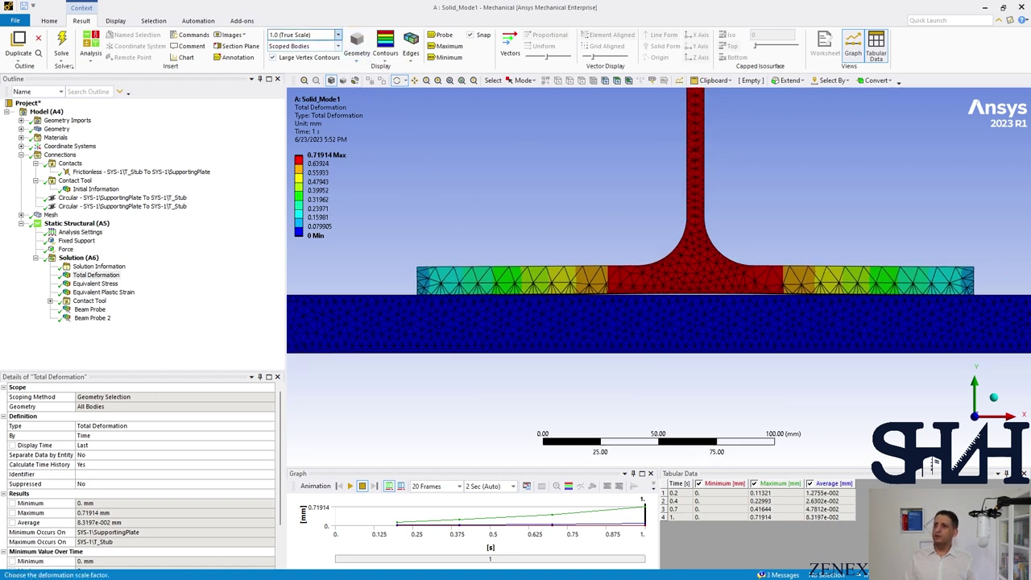
text(10)
key(Return)
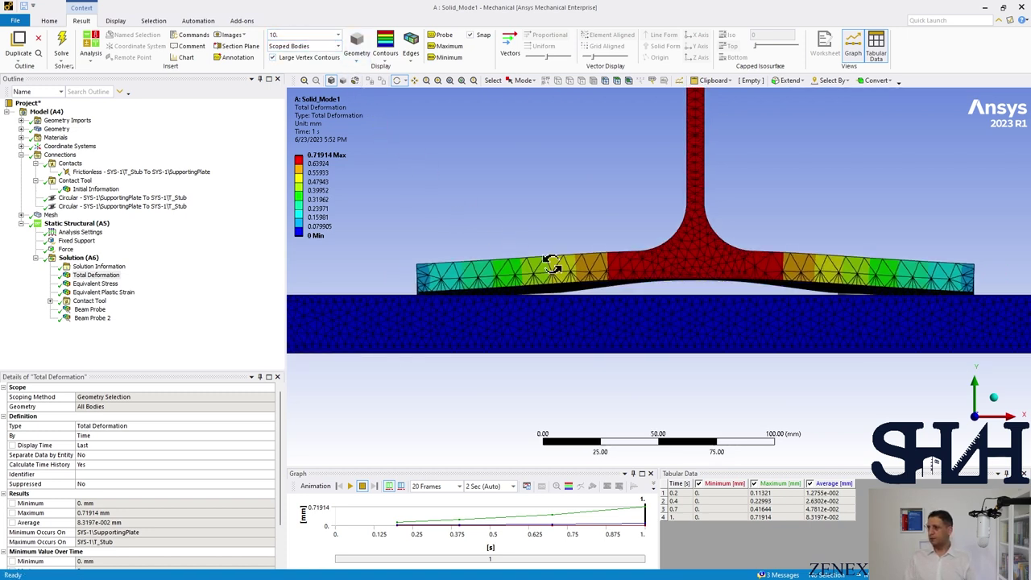
Step: Play the animation of the Total Deformation result to examine how the T-stub flange lifts, and stop it
right_click(600, 275)
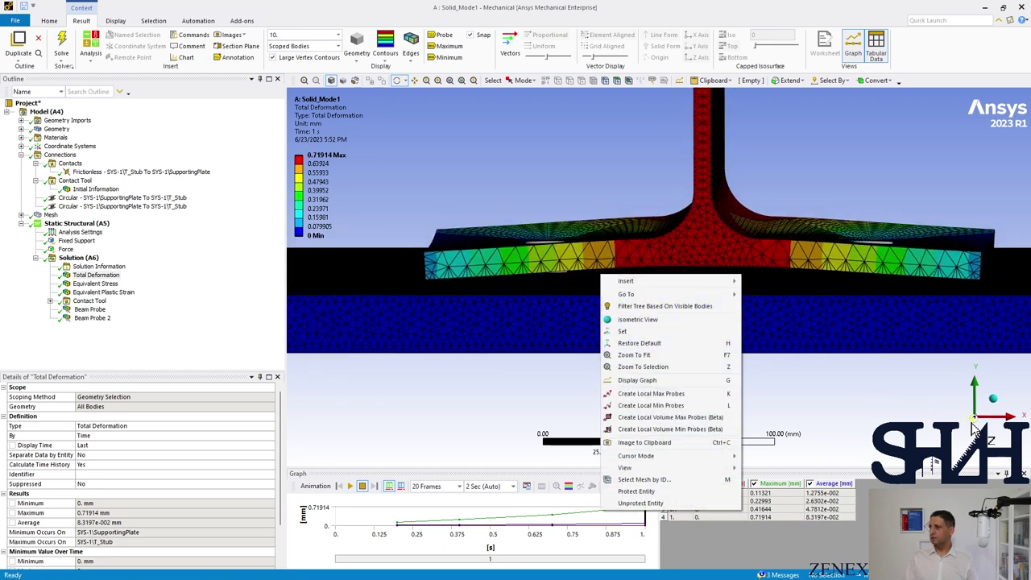
key(Escape)
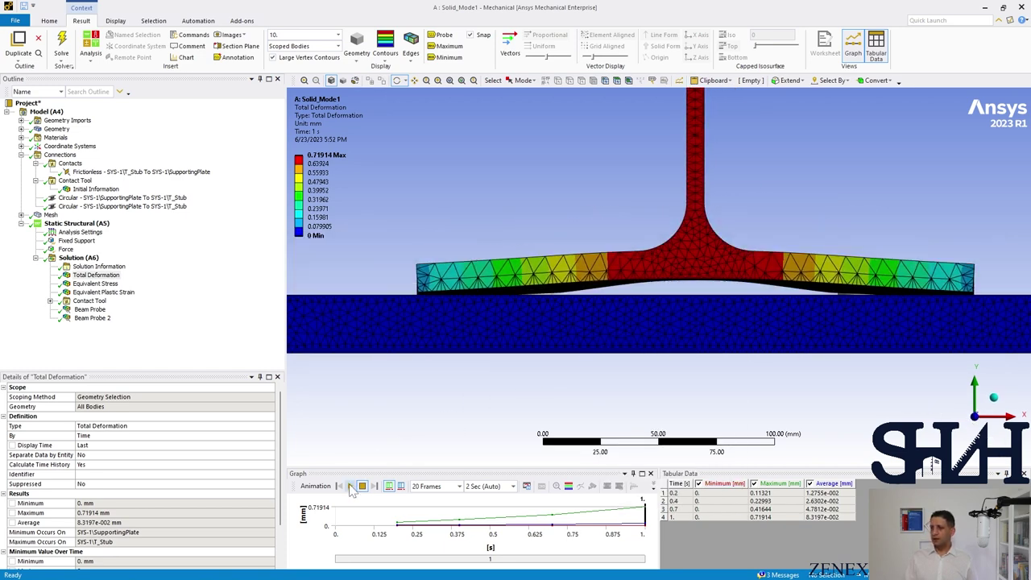
click(351, 487)
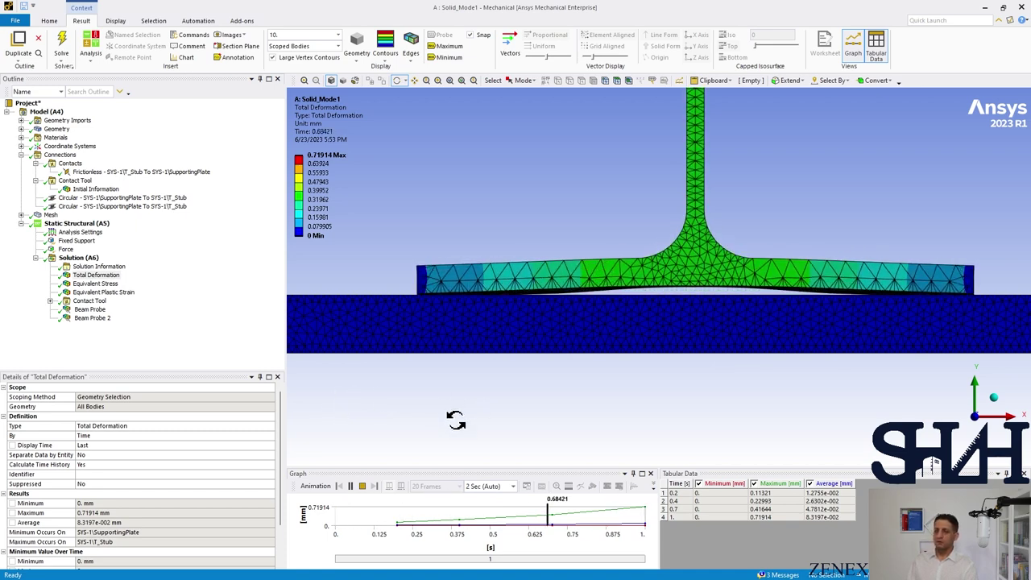
click(362, 488)
Step: Display the Equivalent Stress result and reduce its contour legend to three color bands
click(95, 284)
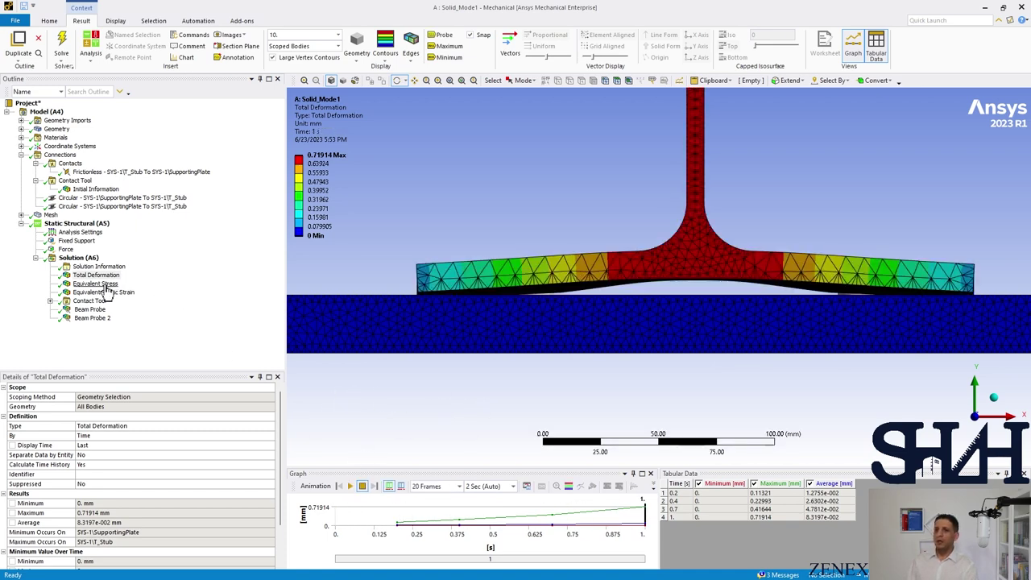
drag(497, 303, 560, 346)
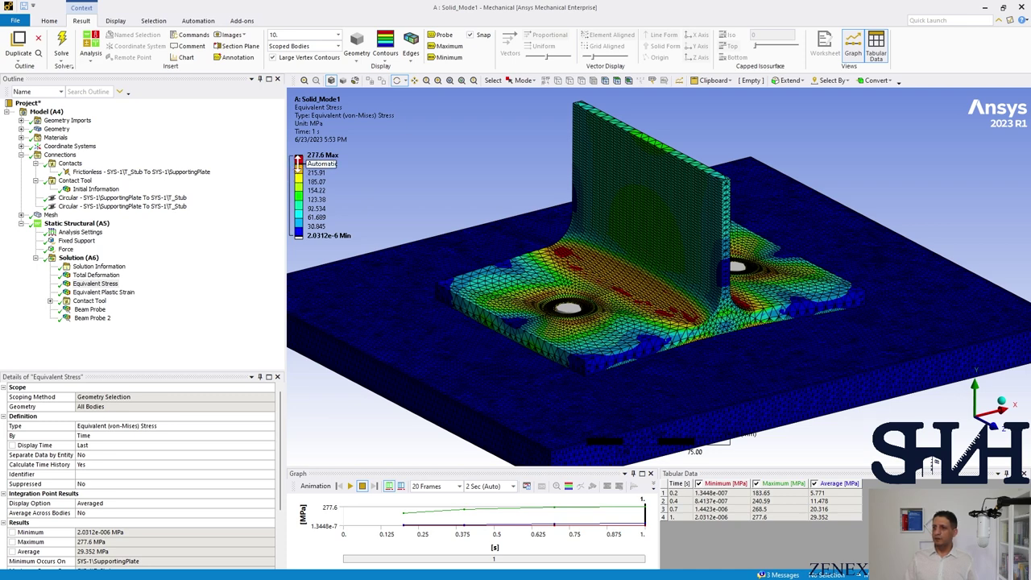
click(290, 167)
click(290, 167)
click(290, 167)
click(290, 167)
click(290, 167)
click(290, 167)
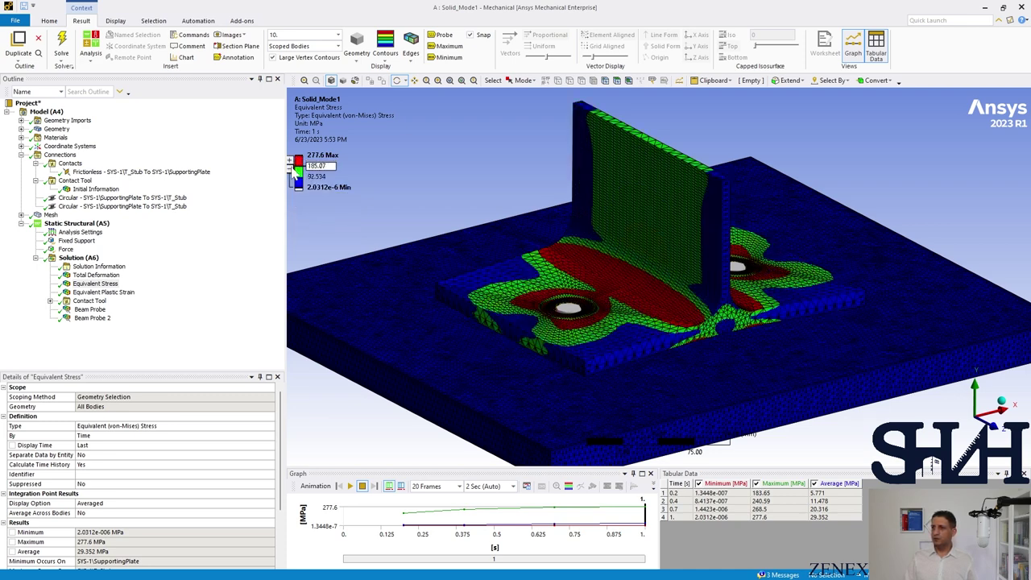
Step: Change the color of the lowest band in the Equivalent Stress legend to white
click(299, 185)
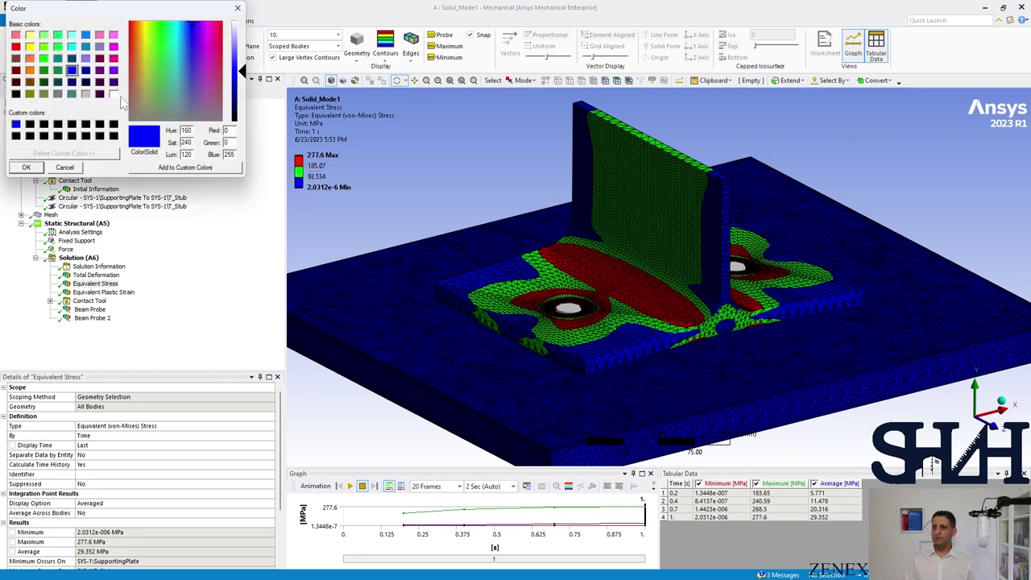
click(112, 95)
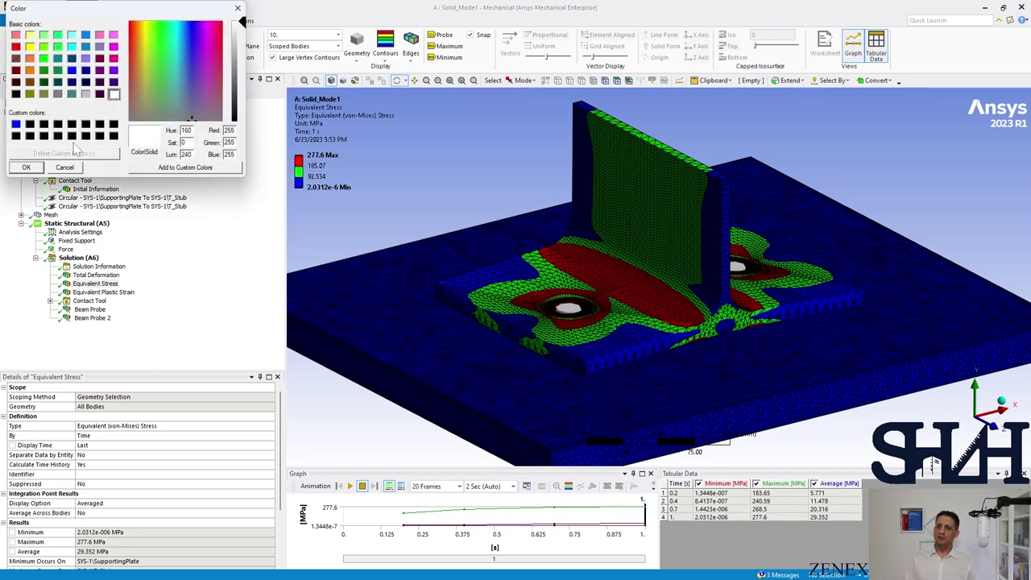
click(26, 167)
drag(489, 312, 501, 302)
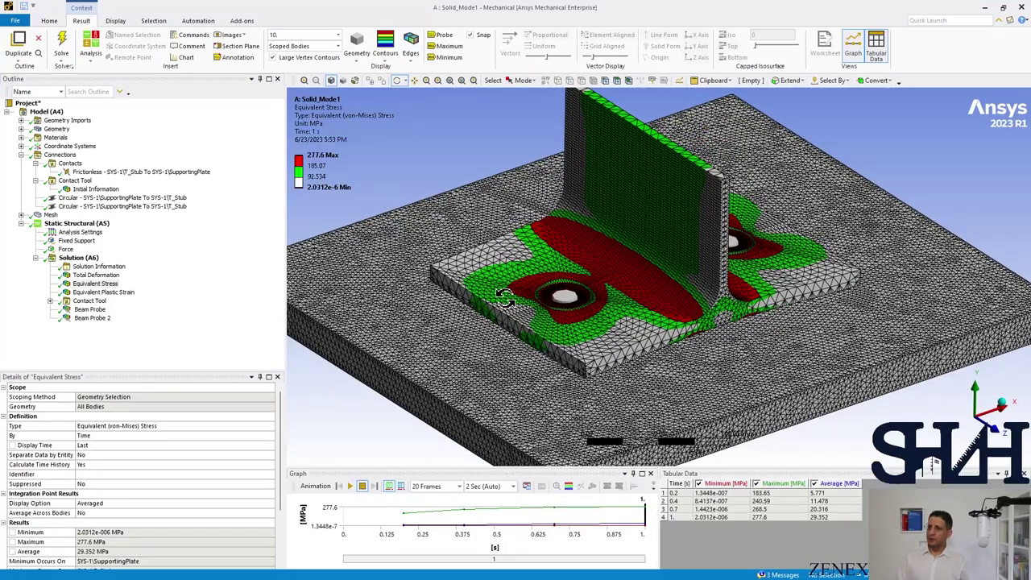
Step: Set the Equivalent Stress legend's upper threshold to 235 MPa and its lower threshold to 220 MPa, and inspect the yielded flange zones
click(317, 165)
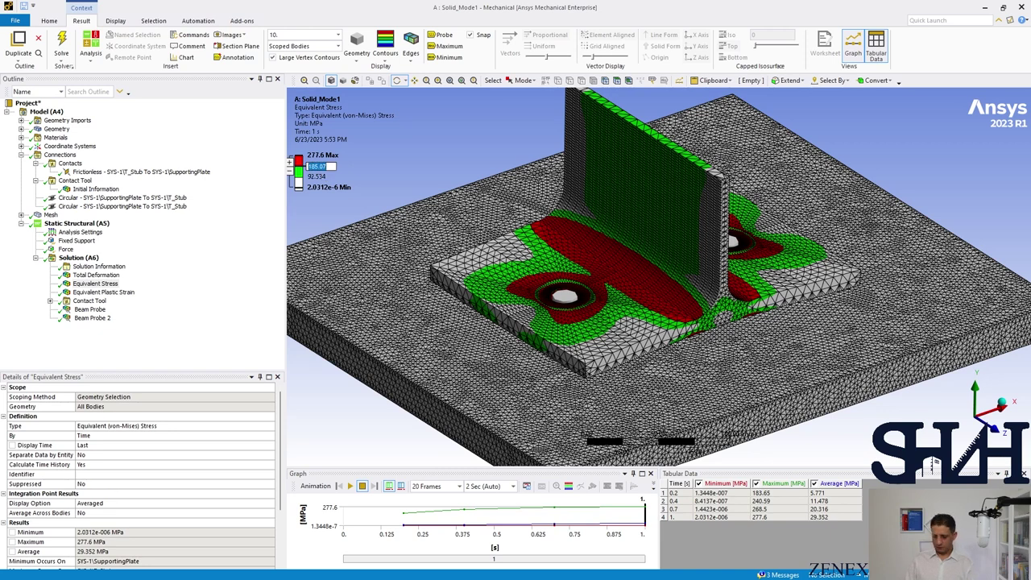
text(235)
key(Return)
click(316, 176)
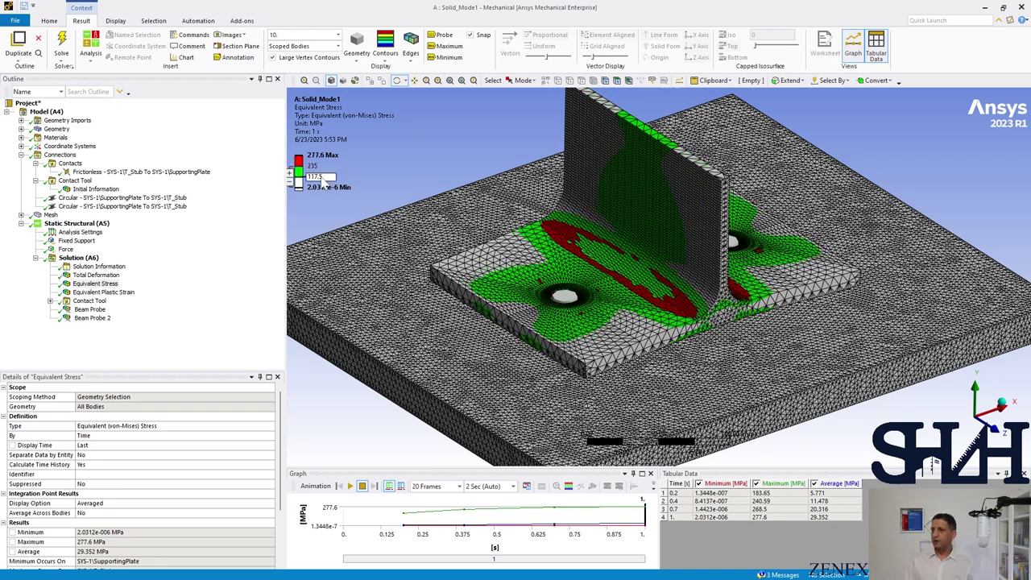
text(220)
key(Return)
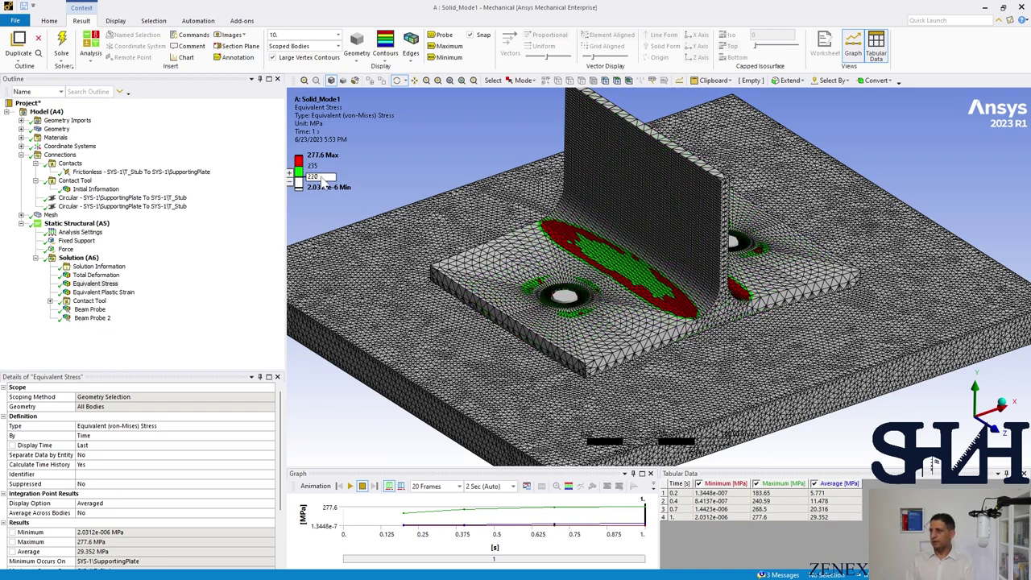
drag(541, 276, 630, 317)
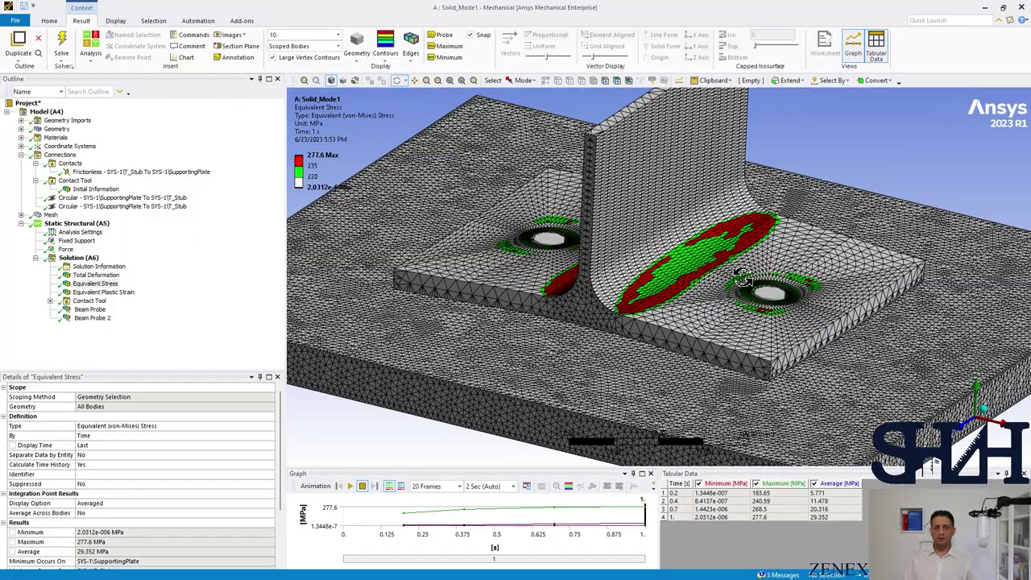
drag(636, 286, 629, 306)
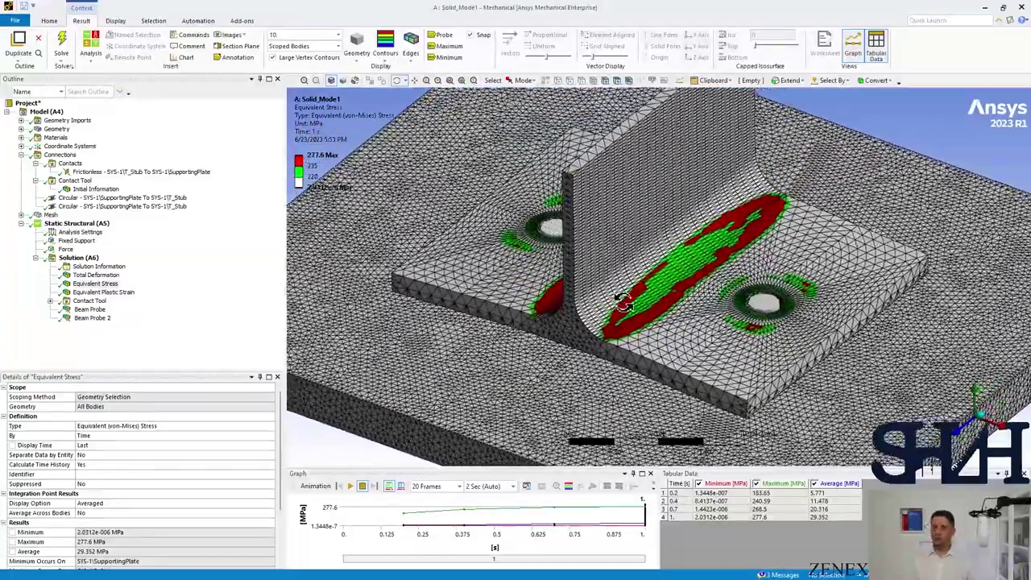
drag(749, 286, 584, 278)
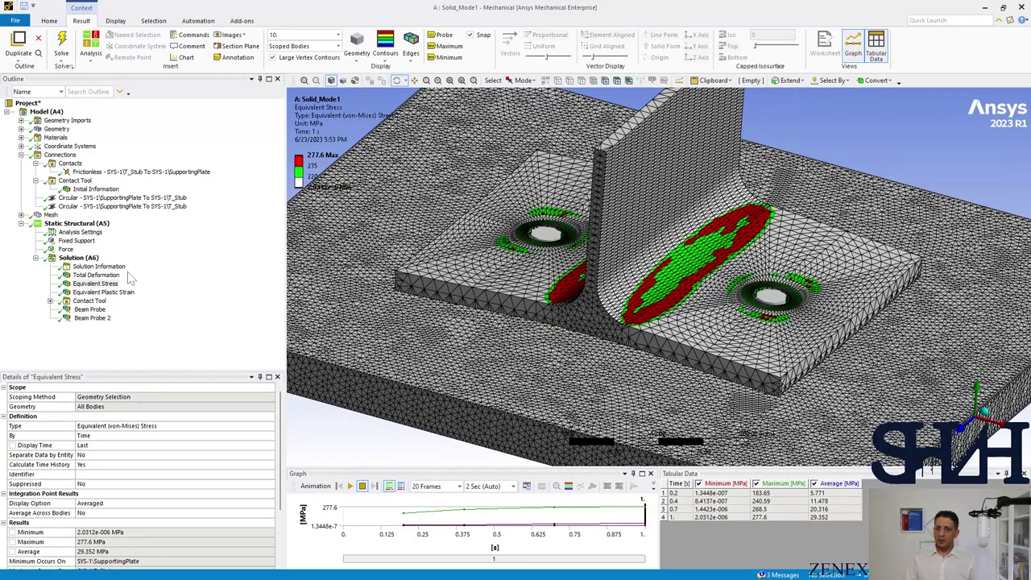
Step: Display the Equivalent Plastic Strain result and reduce its contour legend to three color bands
click(89, 292)
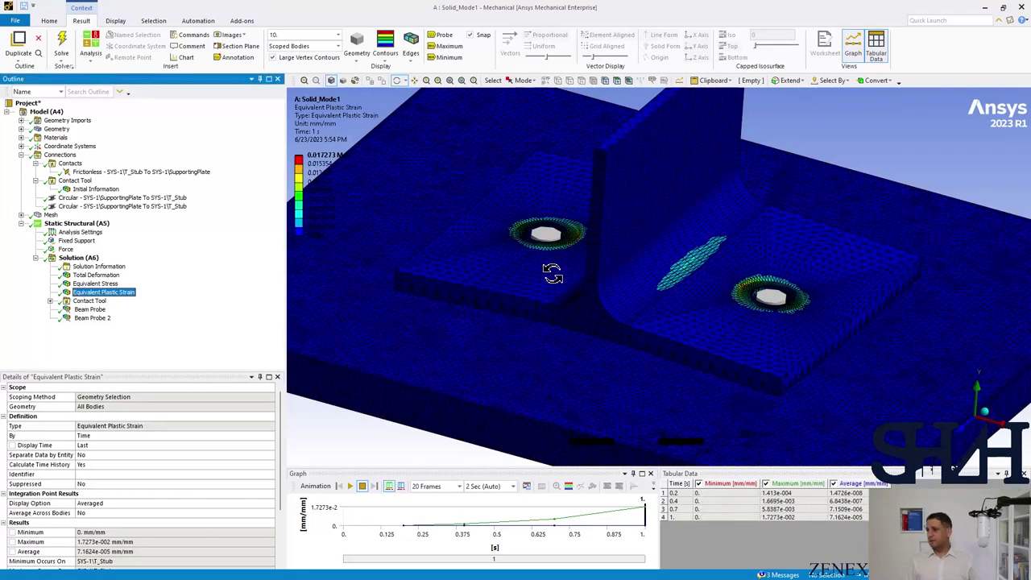
drag(525, 288, 590, 280)
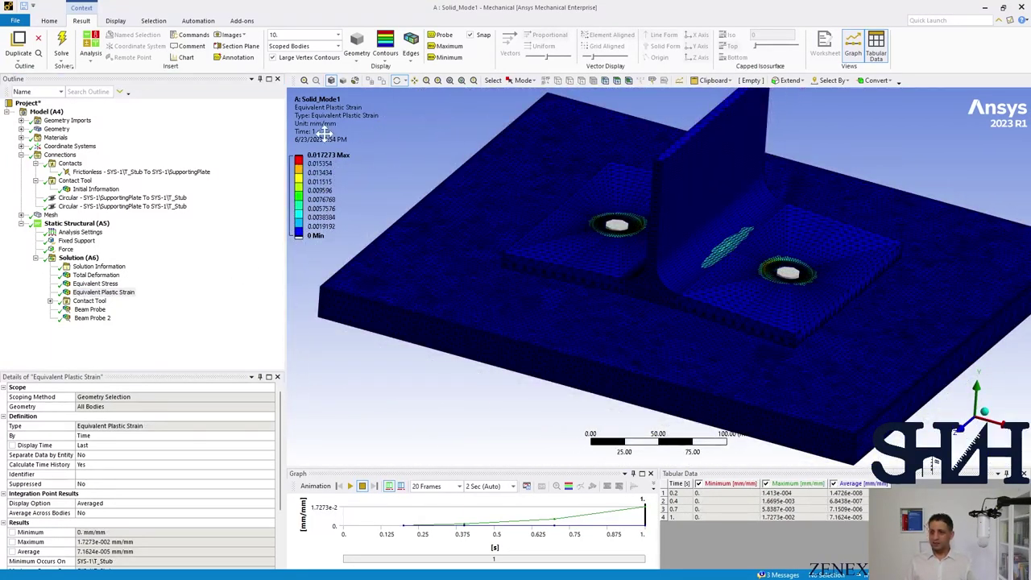
click(290, 168)
click(290, 168)
click(290, 168)
click(290, 169)
click(290, 169)
click(290, 169)
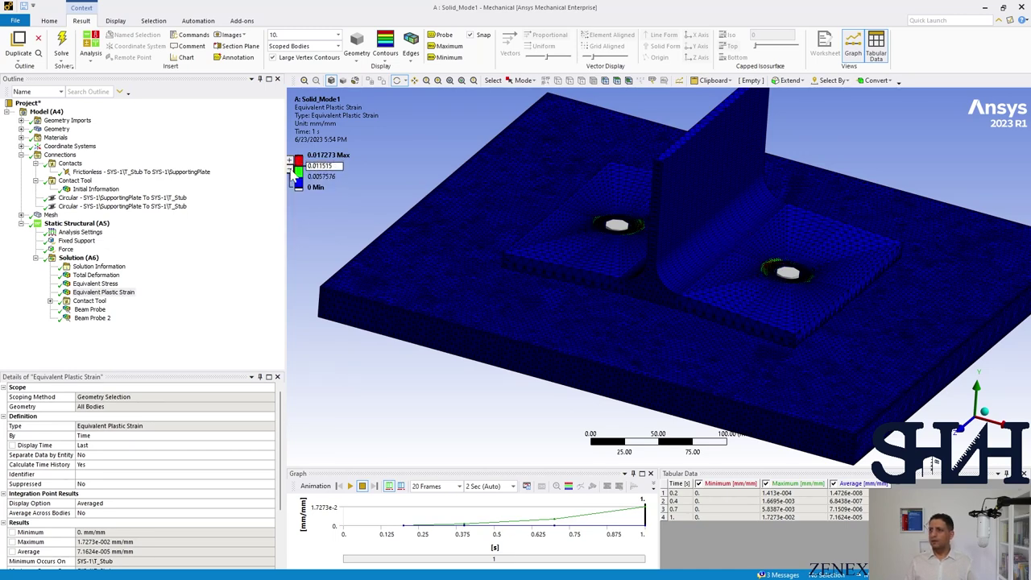
Step: Change the color of the lowest band in the Equivalent Plastic Strain legend to white
click(297, 184)
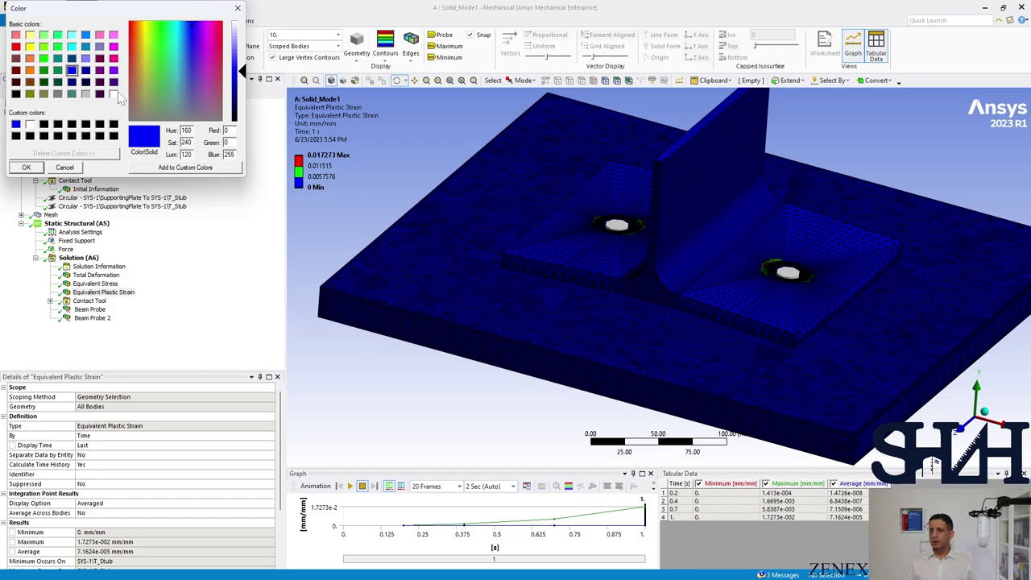
click(114, 95)
click(29, 167)
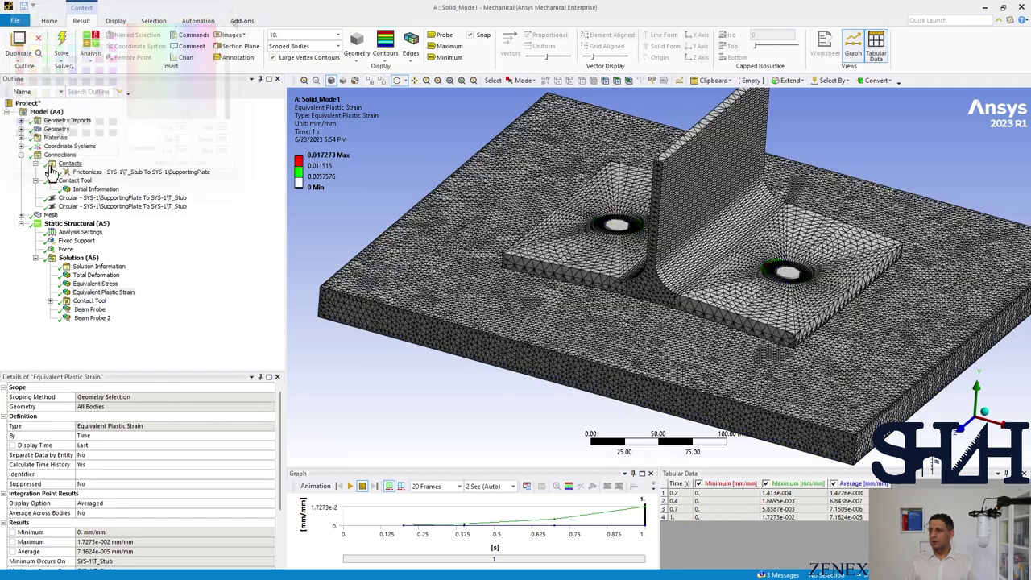
Step: Set the lower threshold of the Equivalent Plastic Strain legend to 0.001
middle_drag(346, 209, 535, 289)
click(322, 177)
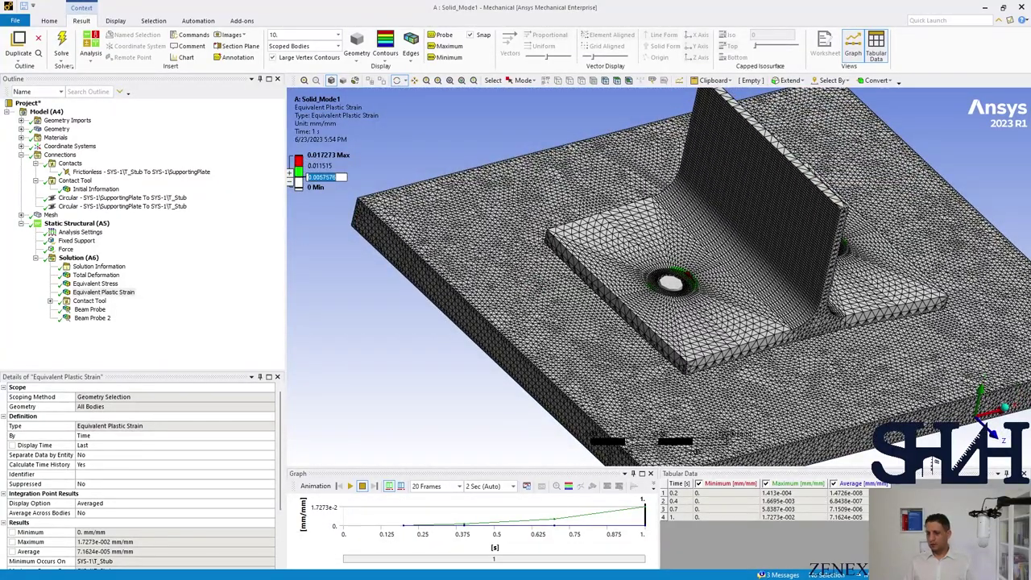
text(0.001)
key(Return)
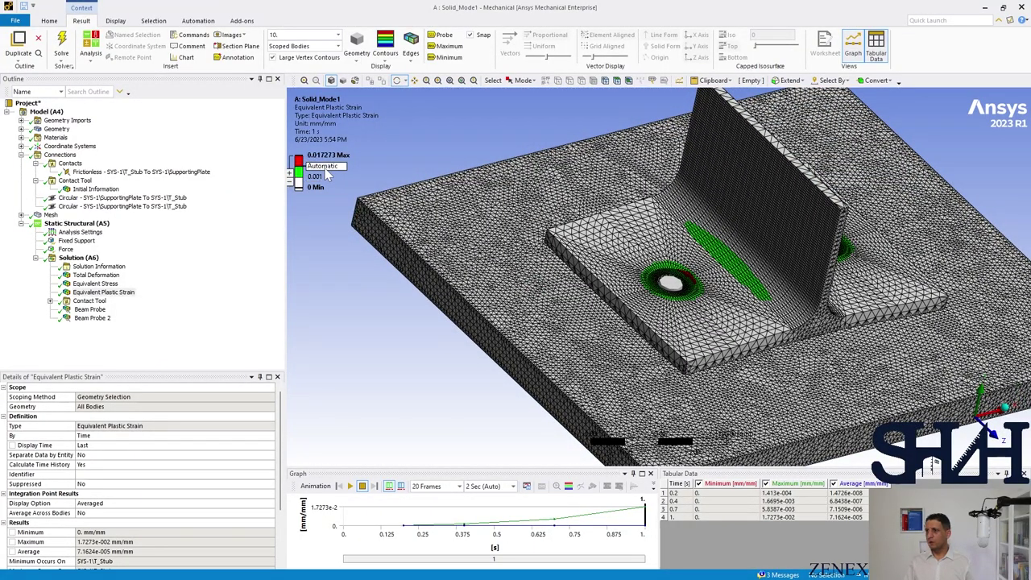
Step: Set the upper threshold of the Equivalent Plastic Strain legend to 0.015 and inspect the plastic zones at the web fillet and bolt holes
click(323, 166)
text(0.015)
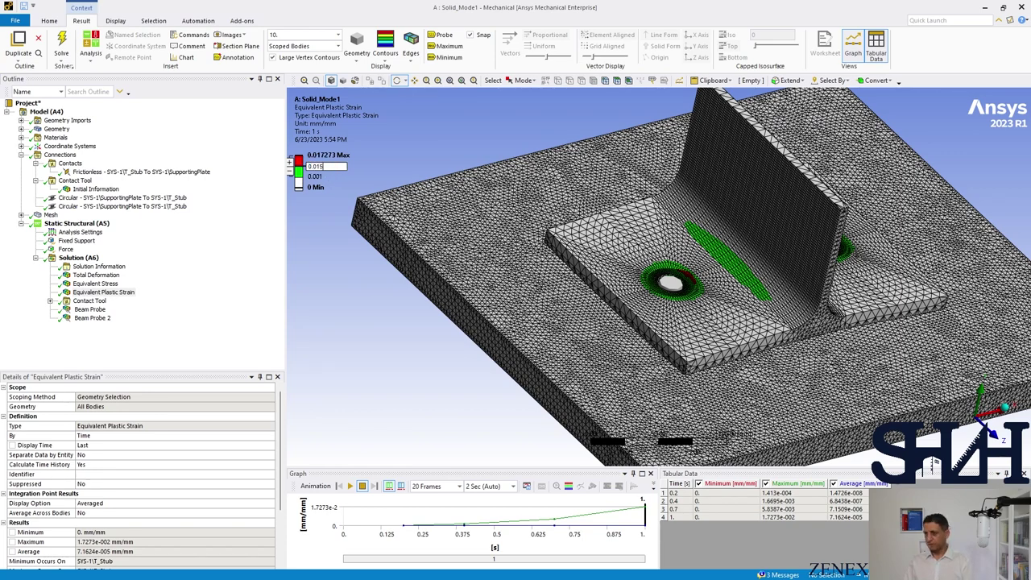
key(Return)
middle_drag(644, 302, 717, 350)
scroll(723, 352, up, 3)
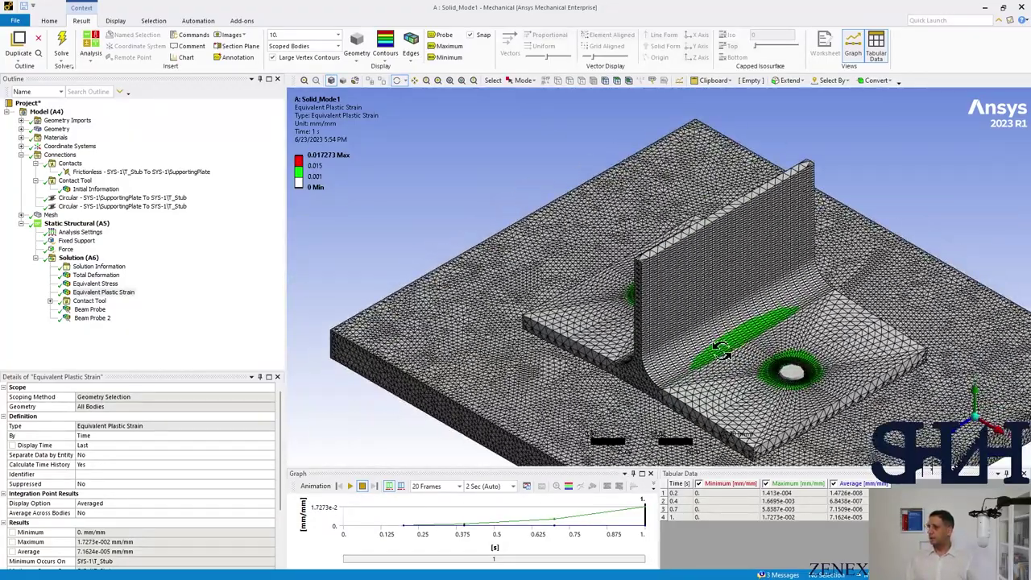
scroll(636, 306, up, 2)
scroll(625, 310, up, 3)
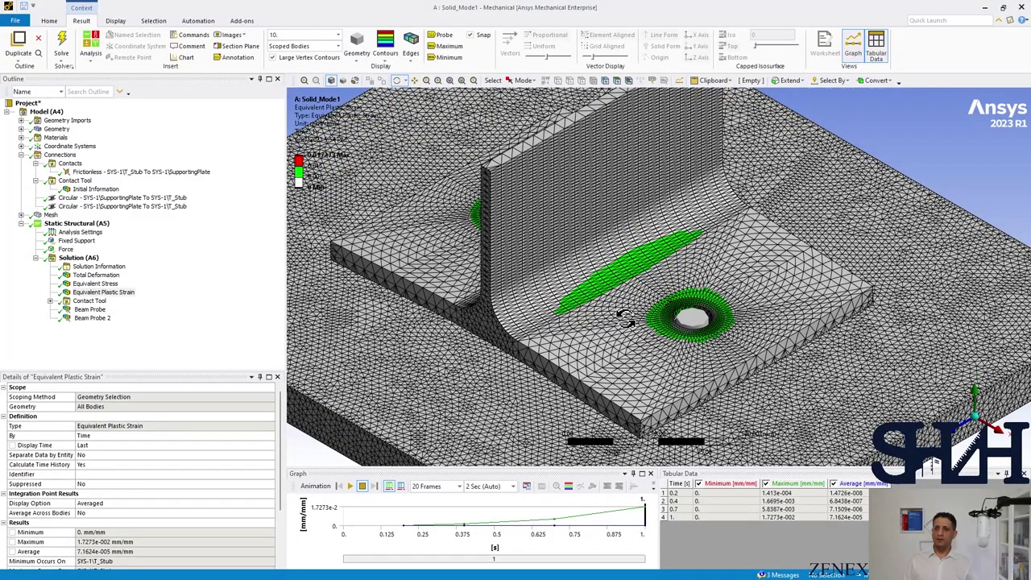
middle_drag(625, 319, 569, 303)
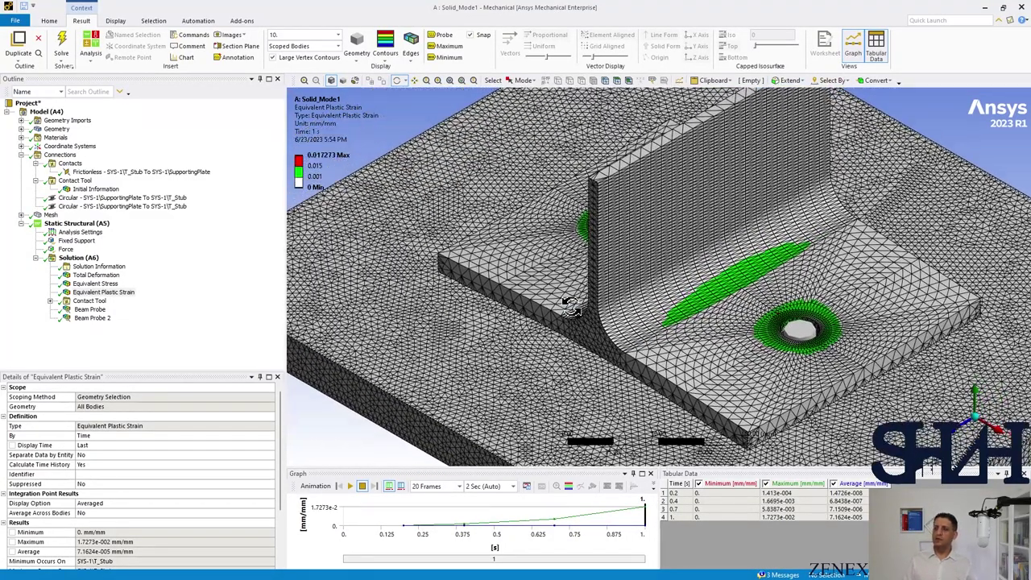
mouse_move(687, 318)
middle_down()
mouse_move(664, 309)
mouse_move(672, 299)
mouse_move(681, 310)
middle_up()
click(103, 292)
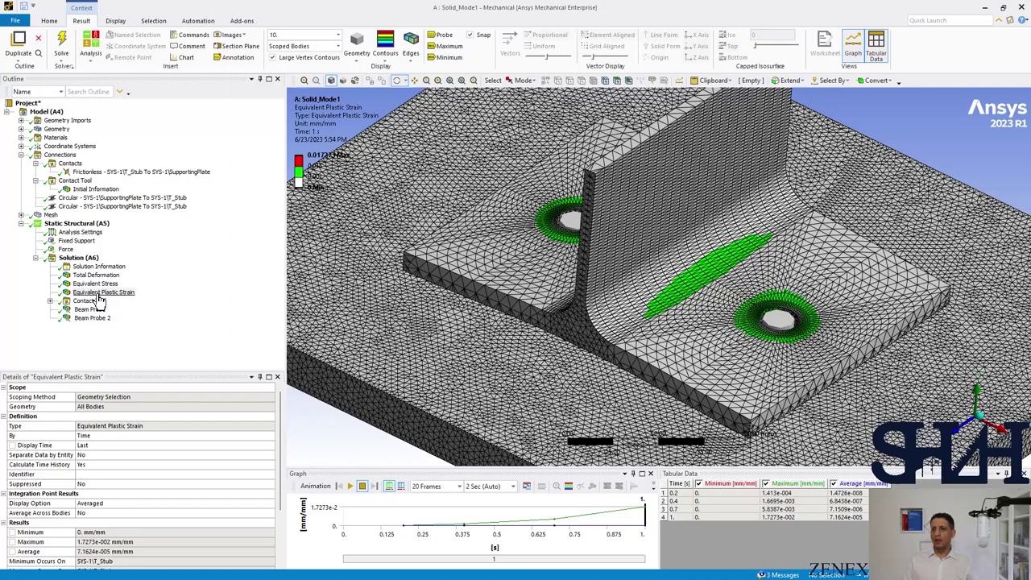
Step: Display the Contact Tool's Status result and examine the contact regions around both bolts from the underside of the flange
click(50, 301)
click(95, 309)
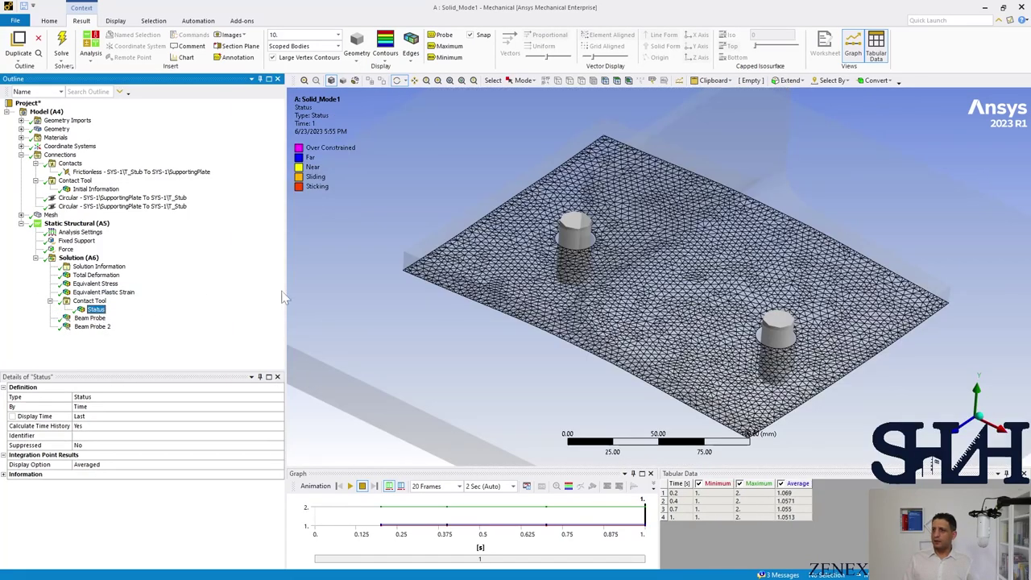
middle_drag(511, 303, 567, 223)
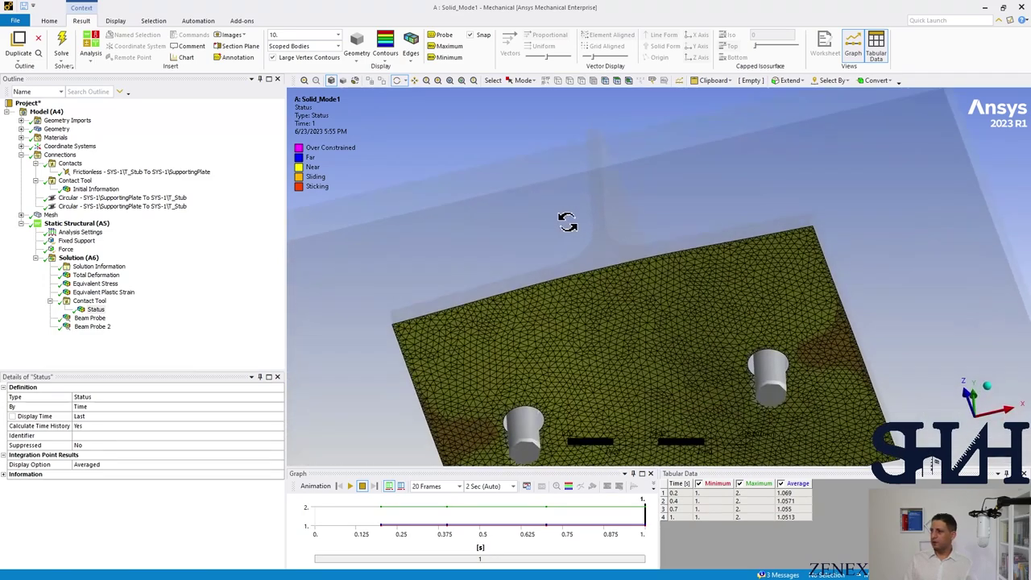
click(975, 435)
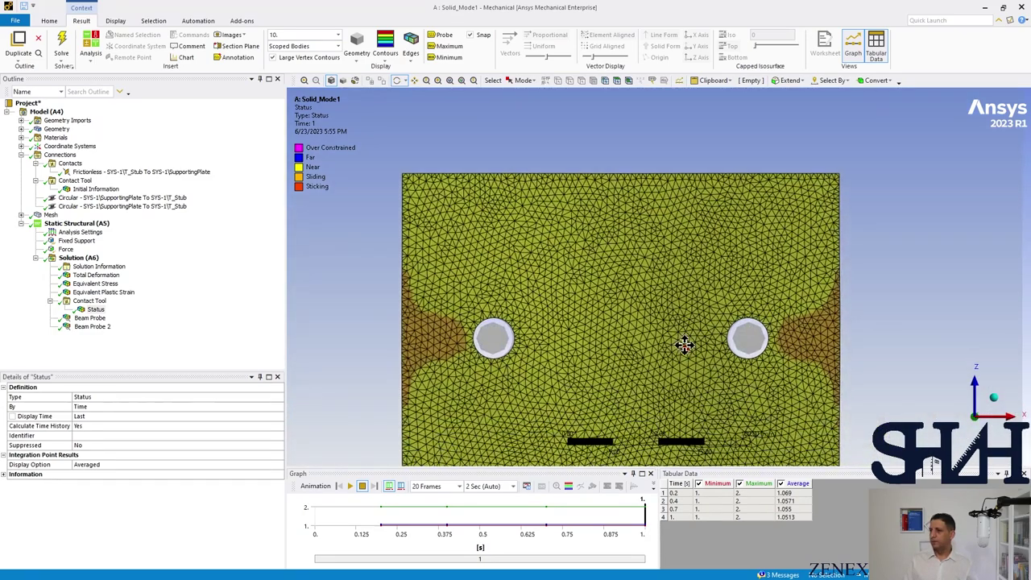
ctrl+middle_drag(684, 344, 660, 272)
middle_drag(624, 310, 621, 320)
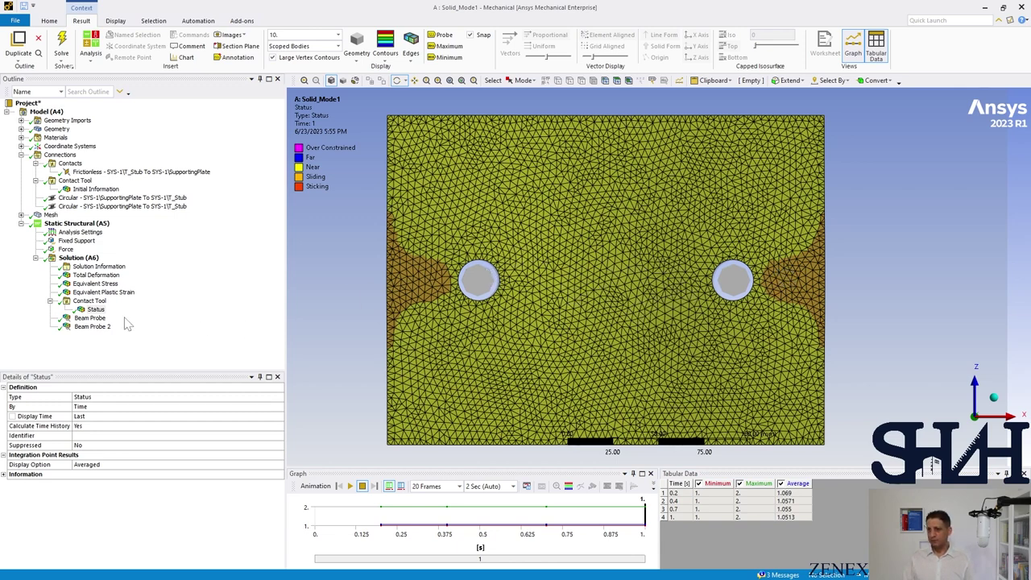
click(994, 397)
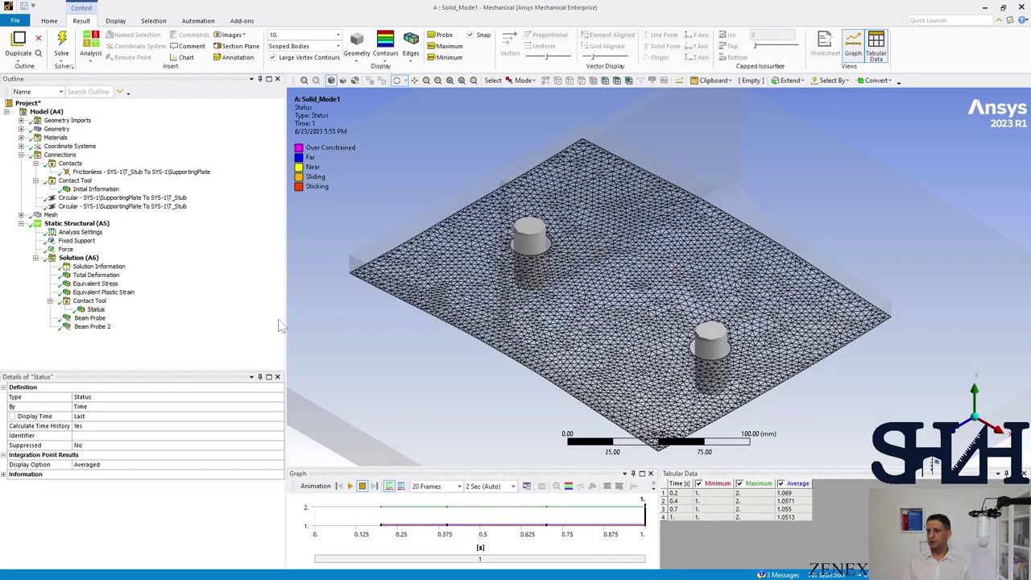
Step: Review the bolt force results of Beam Probe and Beam Probe 2, checking which bolt each probe belongs to
click(90, 318)
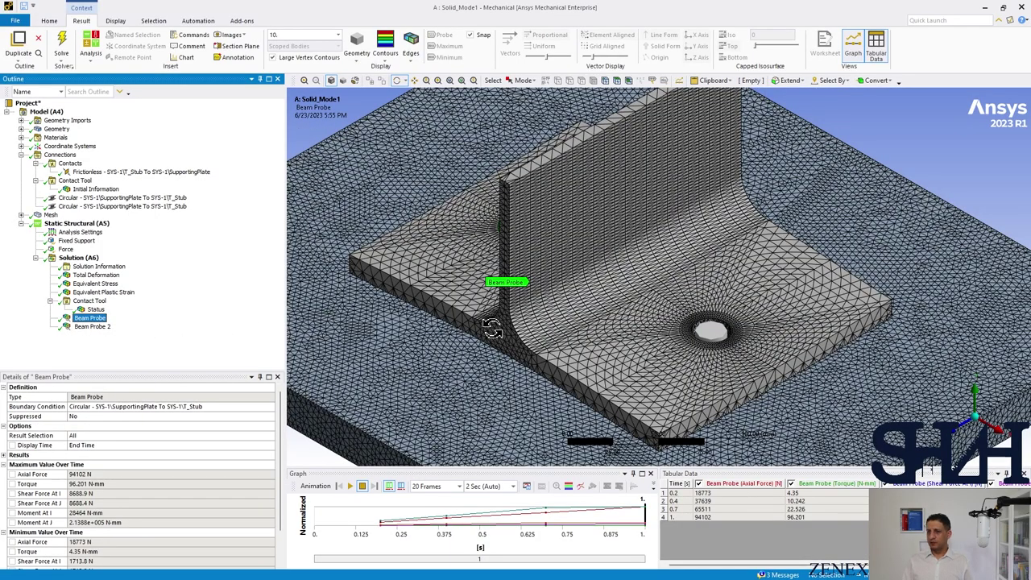
drag(515, 326, 591, 344)
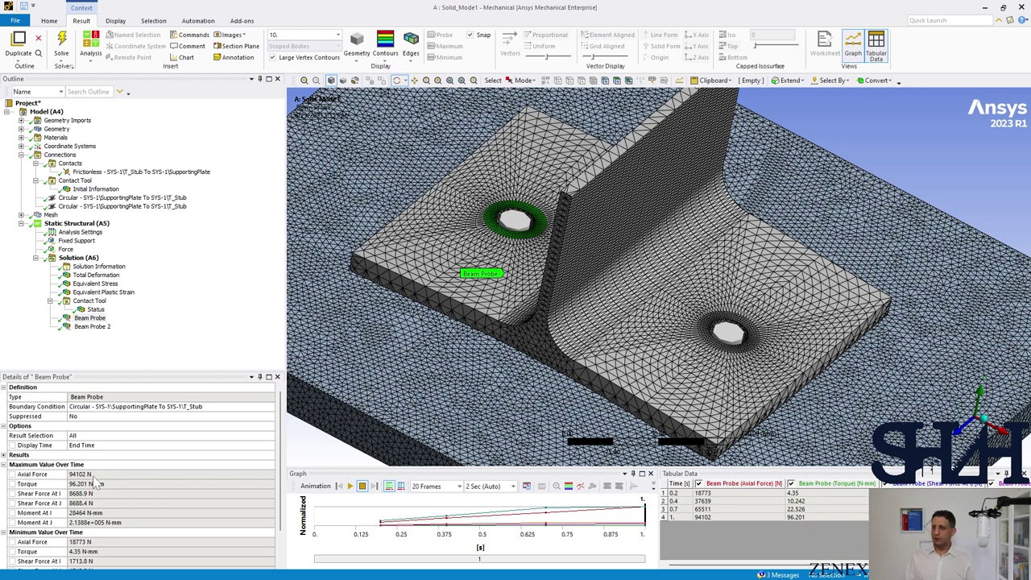
click(90, 328)
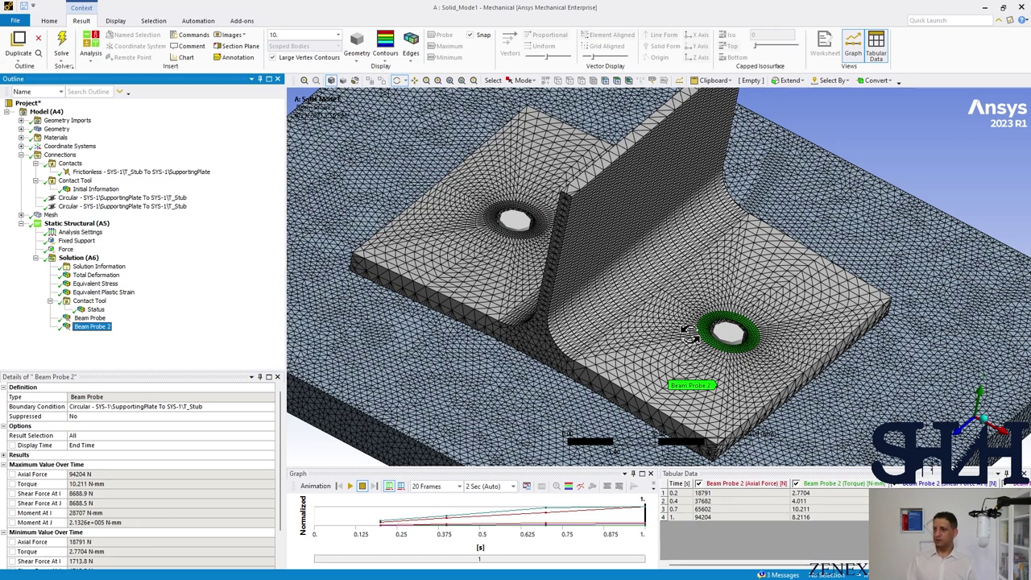
drag(656, 338, 651, 336)
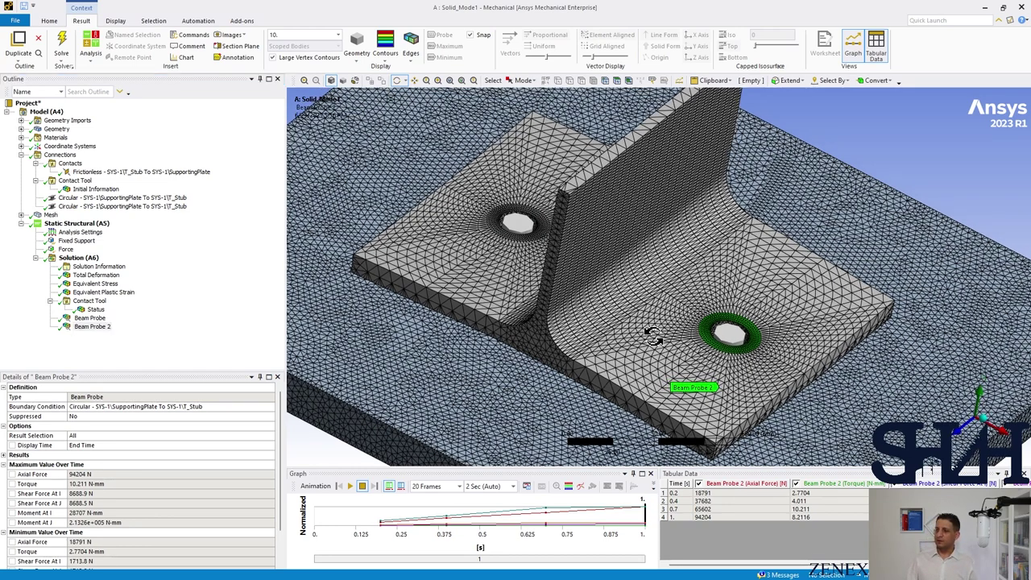
right_click(653, 337)
click(527, 355)
drag(528, 354, 534, 352)
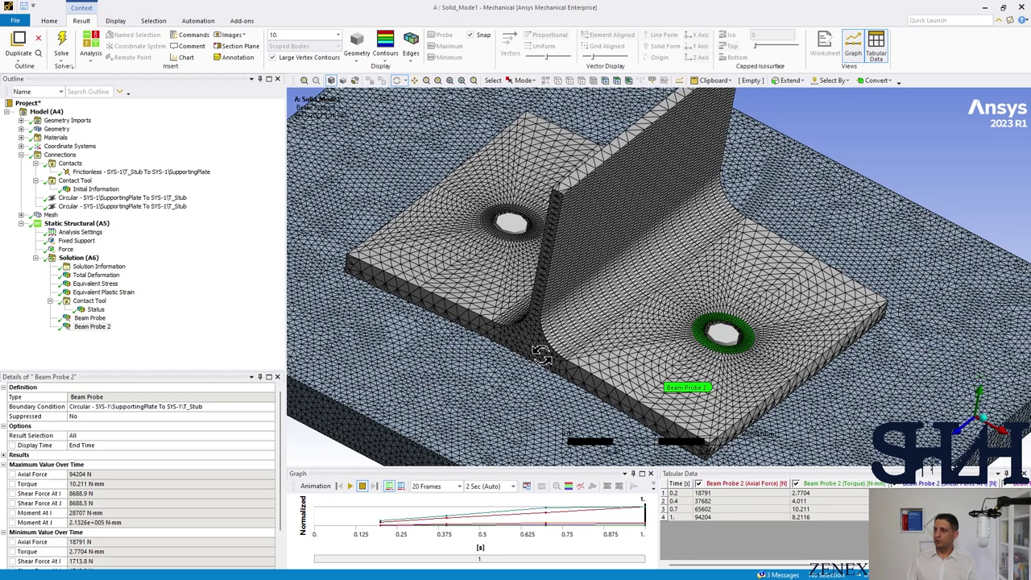